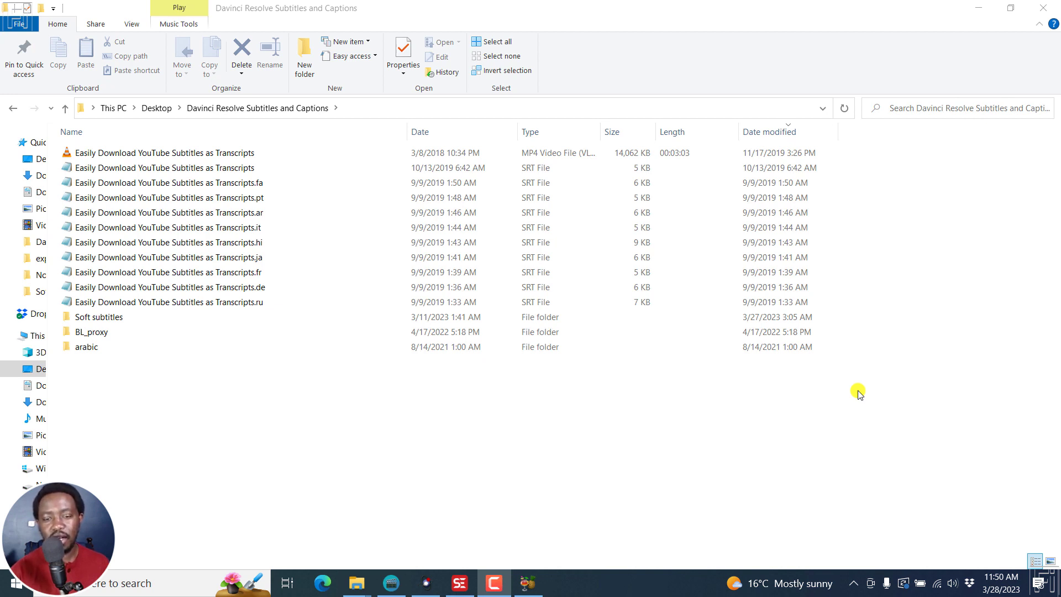
# - Examine the MP4 video and its SRT subtitle files in different languages in the Davinci Resolve Subtitles and Captions folder
pyautogui.click(630, 407)
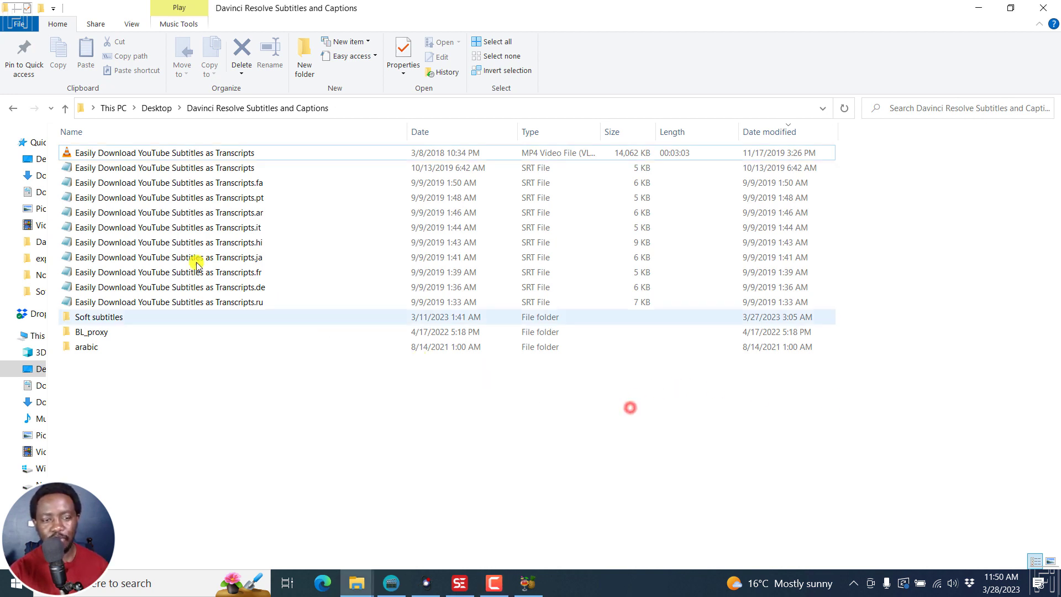
pyautogui.click(162, 152)
pyautogui.keyDown('shift'); pyautogui.click(173, 169); pyautogui.keyUp('shift')
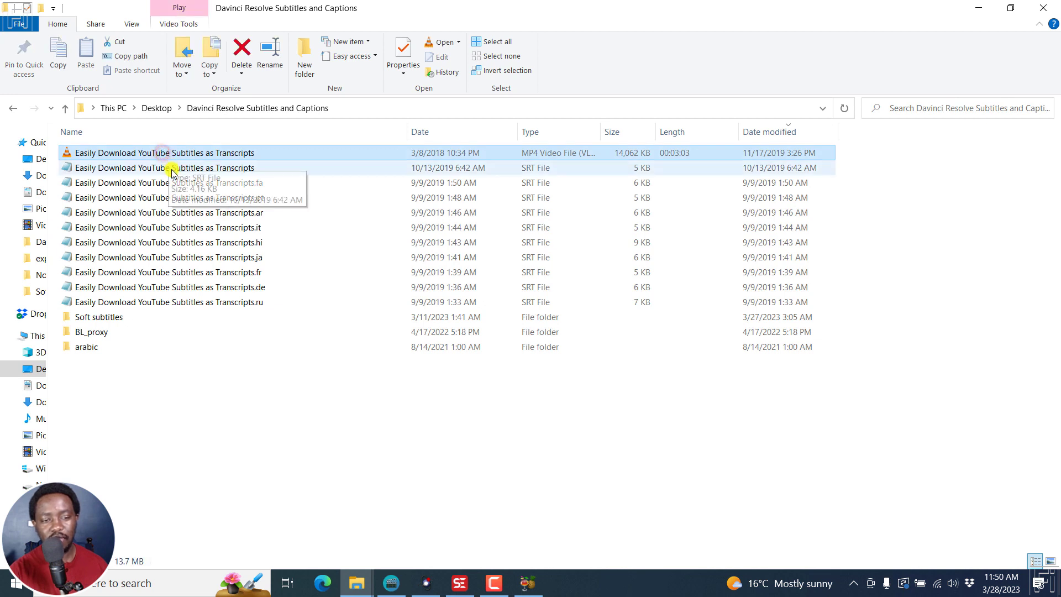
pyautogui.click(217, 169)
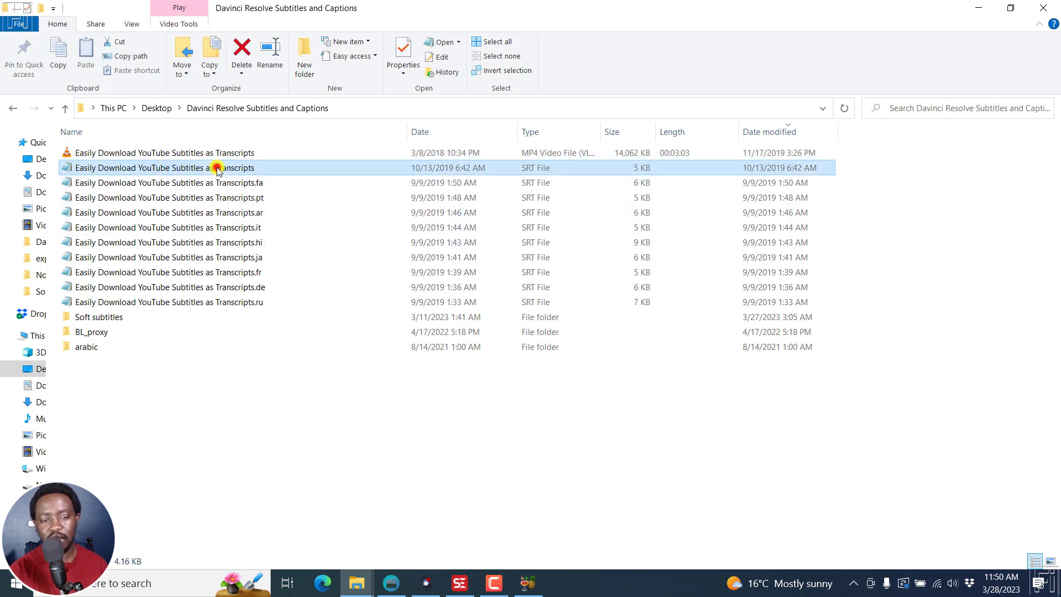
pyautogui.click(261, 184)
pyautogui.click(257, 199)
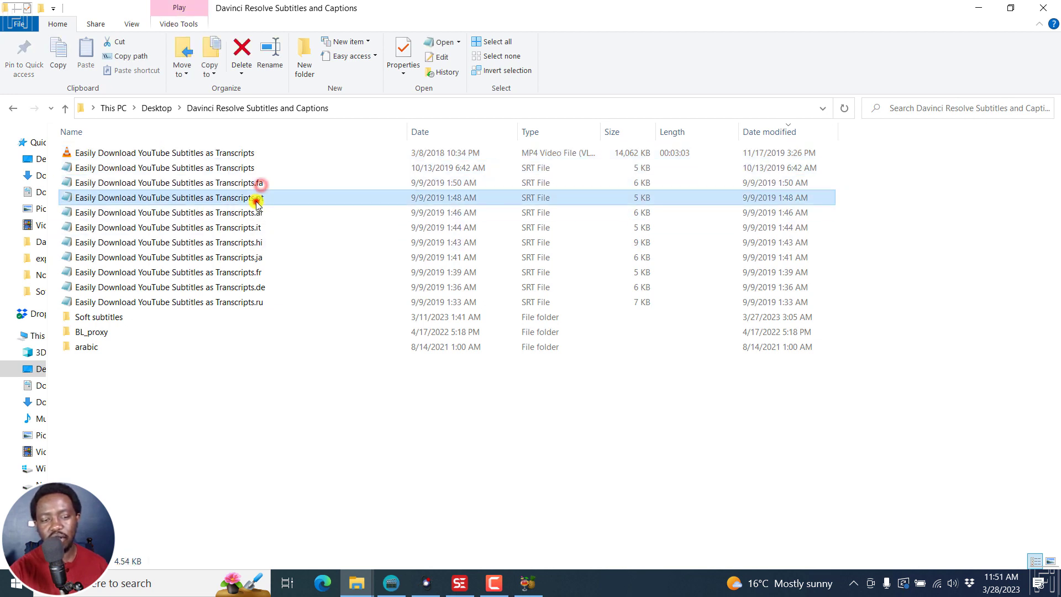
pyautogui.click(258, 214)
pyautogui.click(257, 228)
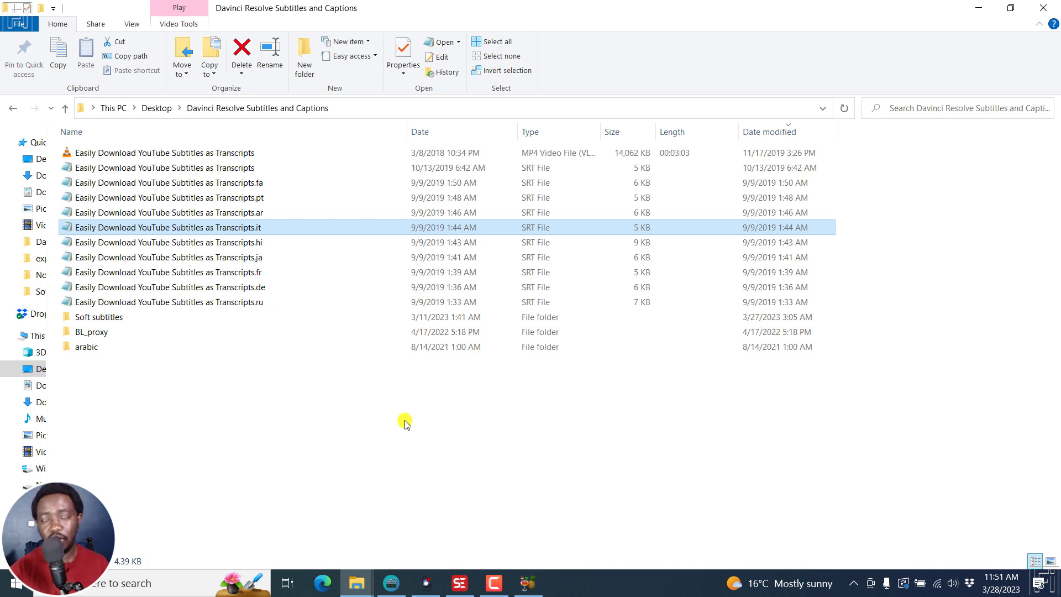
pyautogui.click(461, 479)
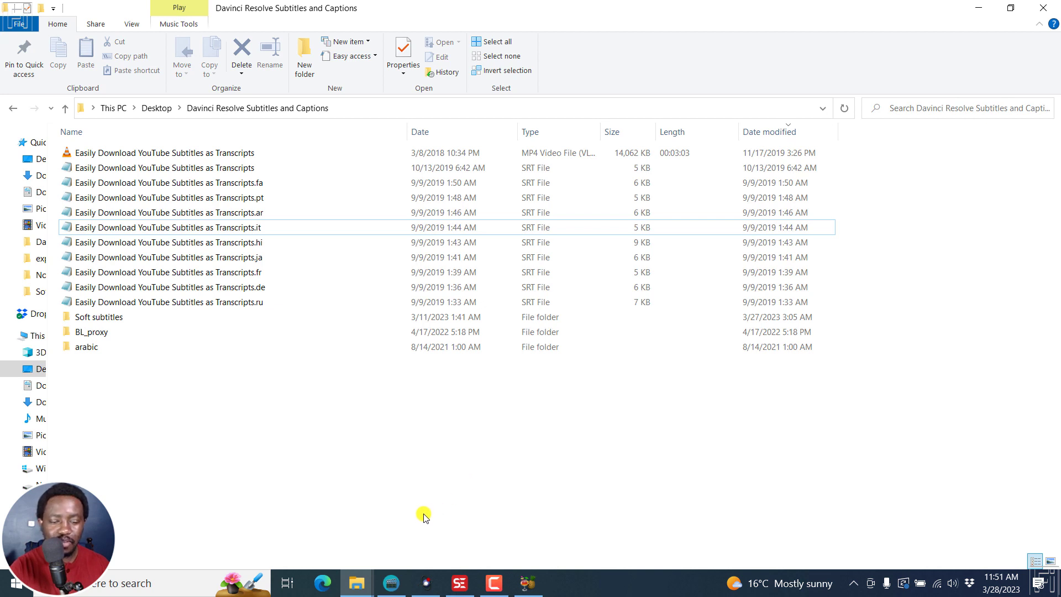
# - Switch to LosslessCut and load the MP4 video "Easily Download YouTube Subtitles as Transcripts" from the Davinci Resolve Subtitles and Captions folder
pyautogui.click(401, 580)
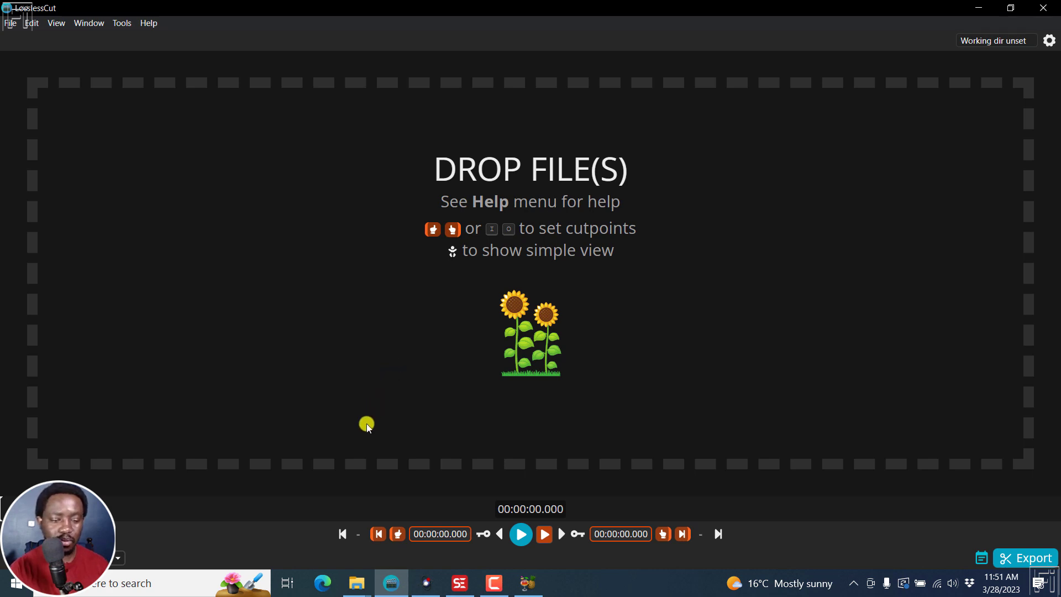
pyautogui.click(355, 584)
pyautogui.click(436, 511)
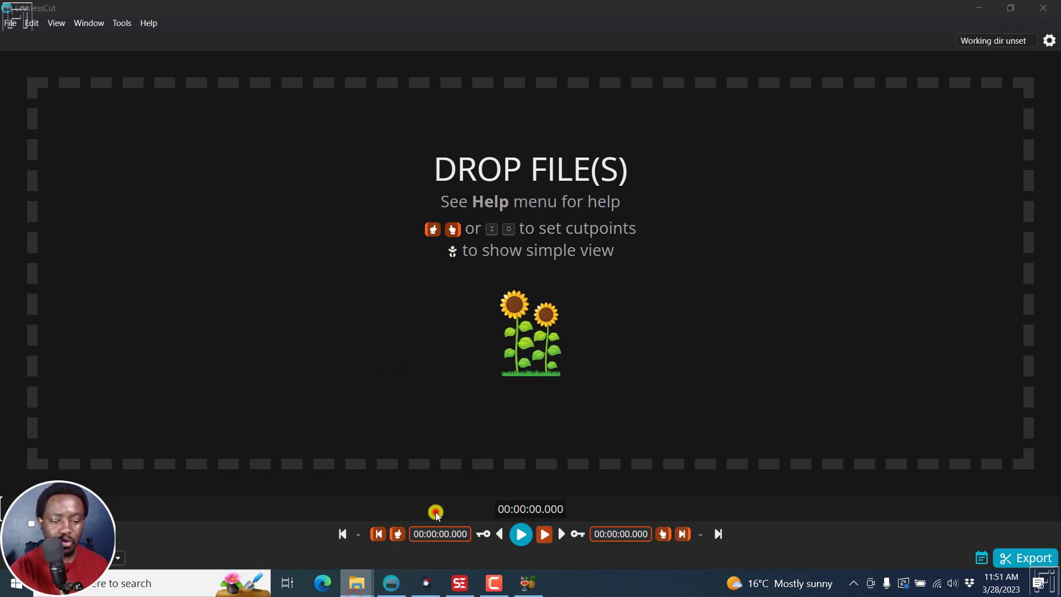
pyautogui.click(917, 95)
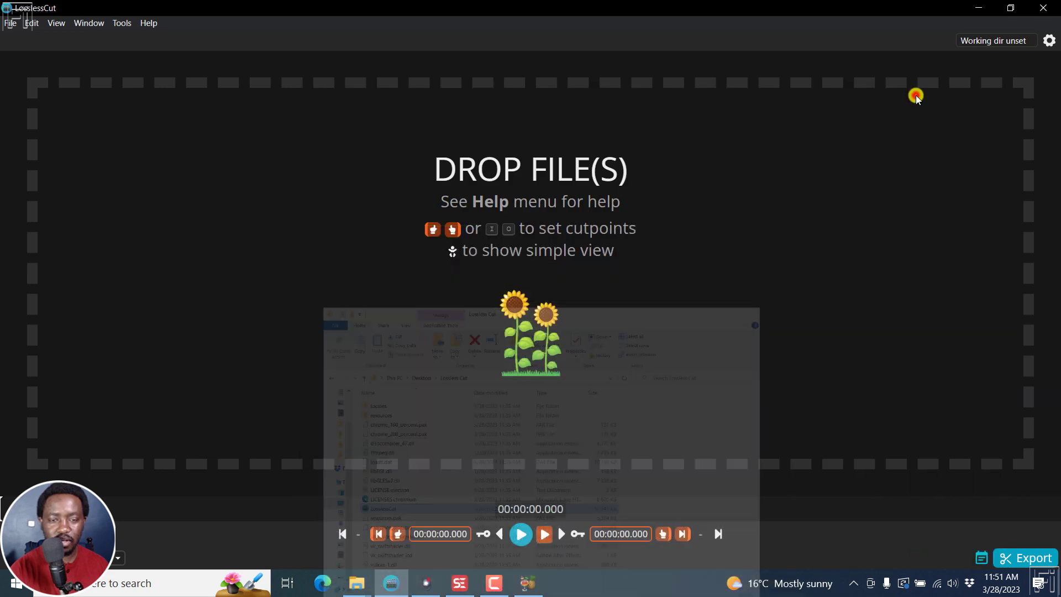
pyautogui.moveTo(360, 574)
pyautogui.click(285, 511)
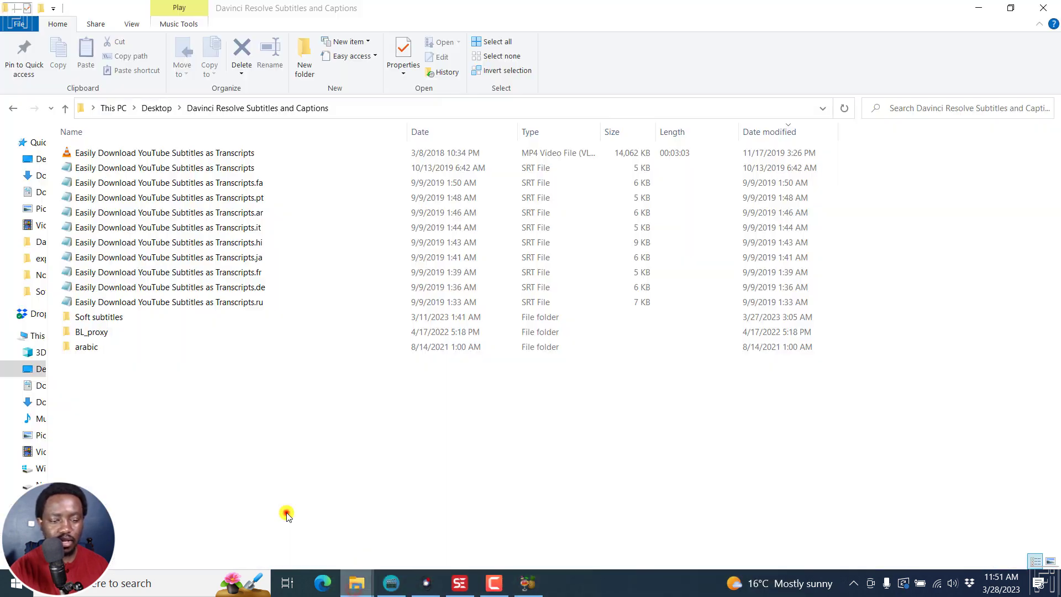
pyautogui.doubleClick(454, 9)
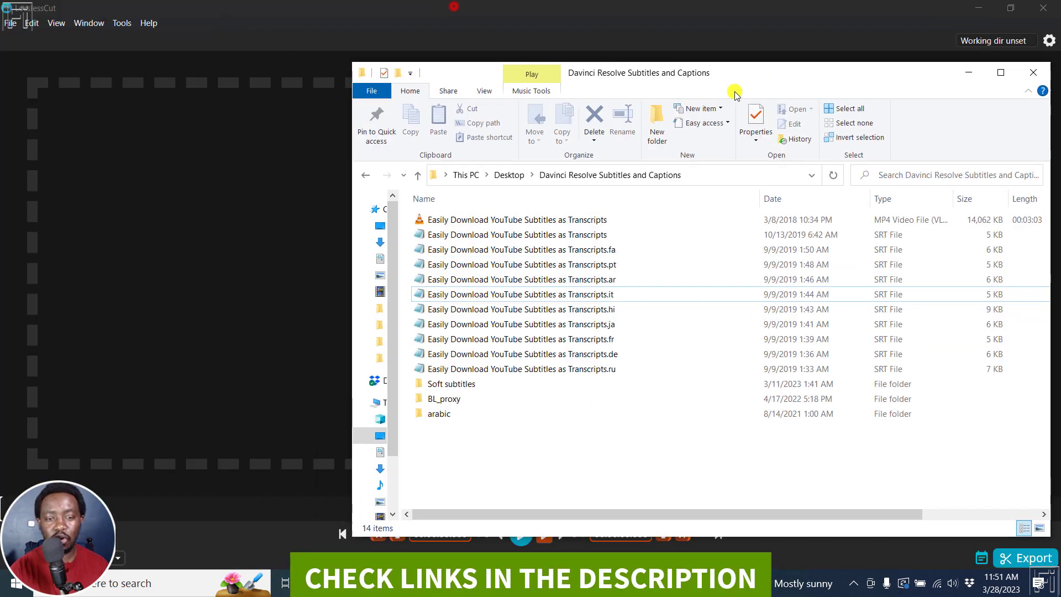
pyautogui.click(592, 247)
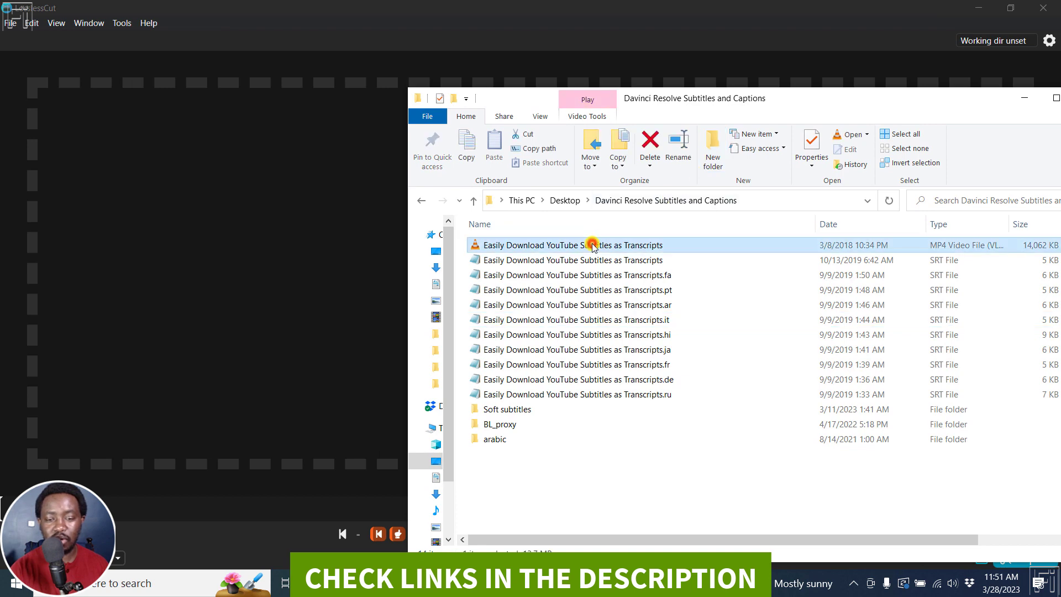
pyautogui.moveTo(566, 255); pyautogui.dragTo(234, 214)
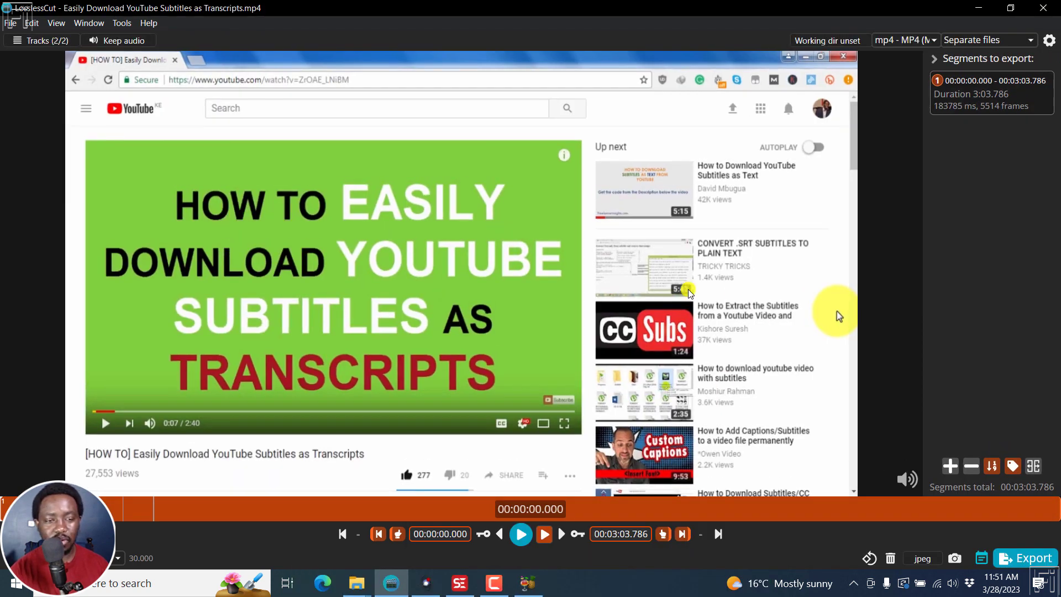
# - Include the subtitle file "Easily Download YouTube Subtitles as Transcripts.srt" as an additional track of the video
pyautogui.click(41, 42)
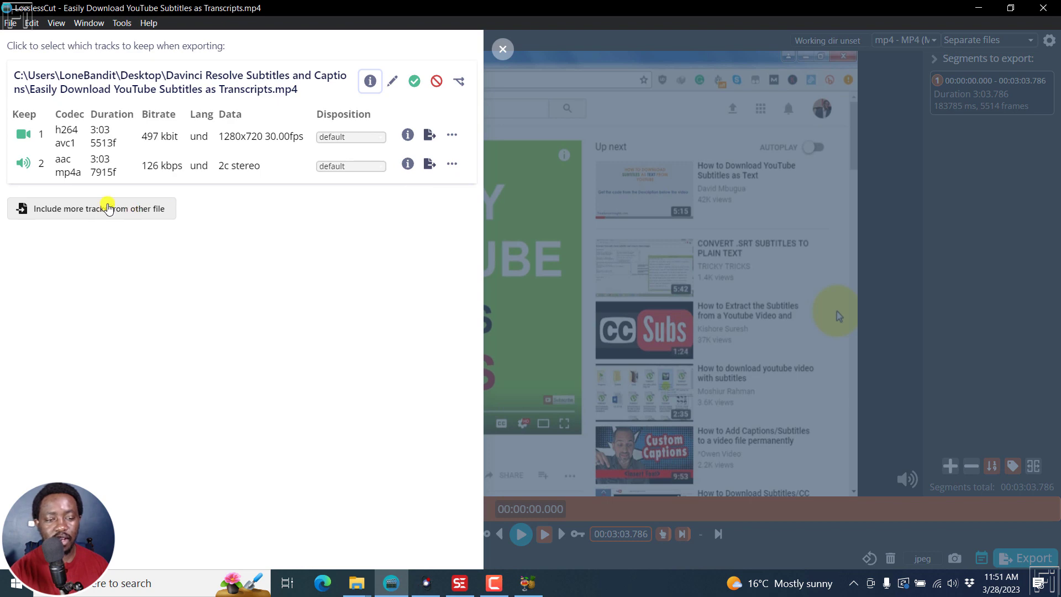
pyautogui.click(108, 208)
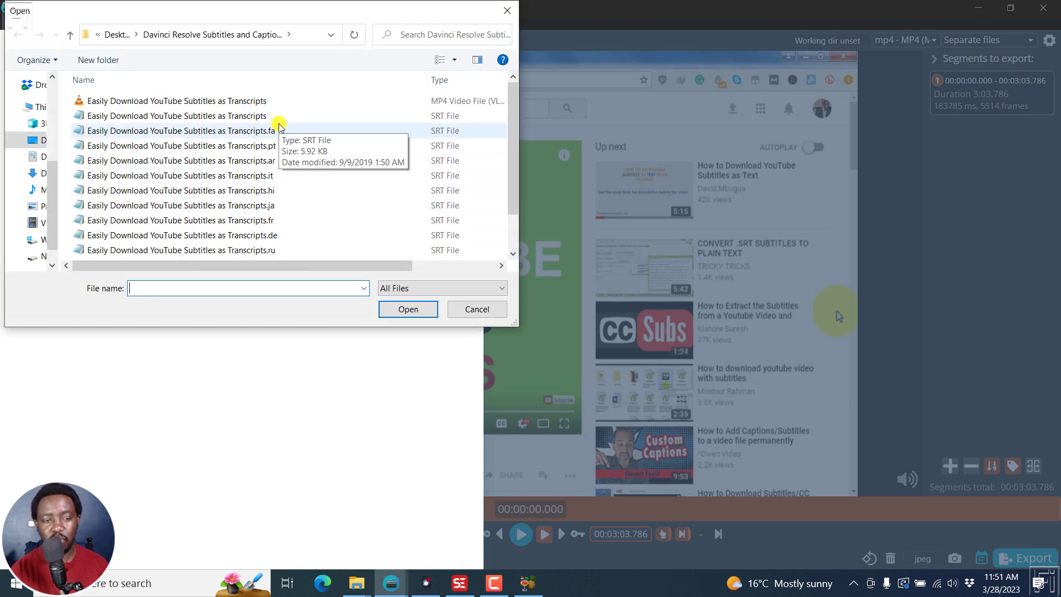
pyautogui.click(223, 116)
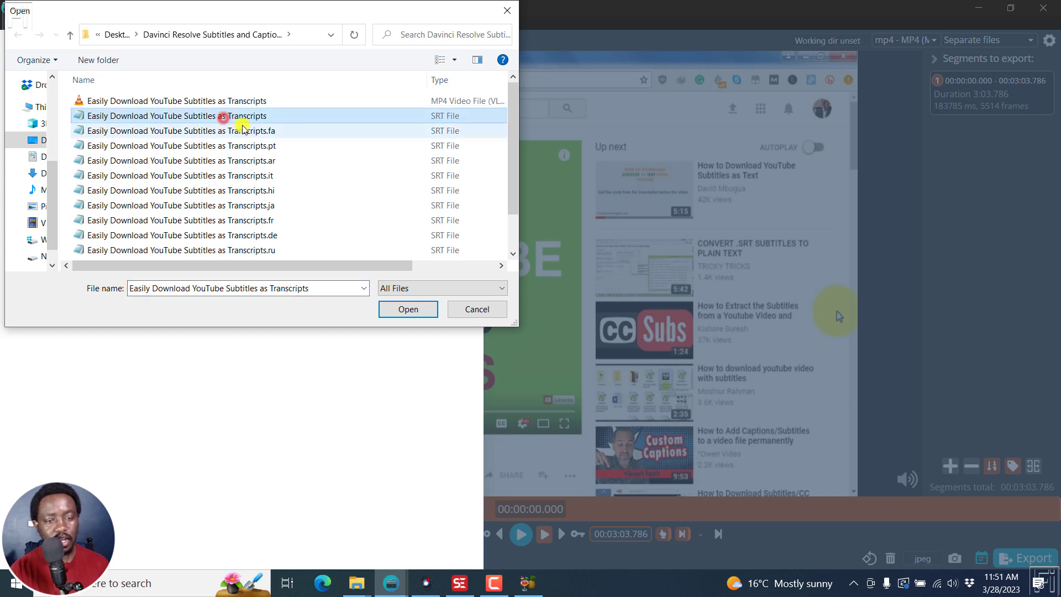
pyautogui.click(434, 286)
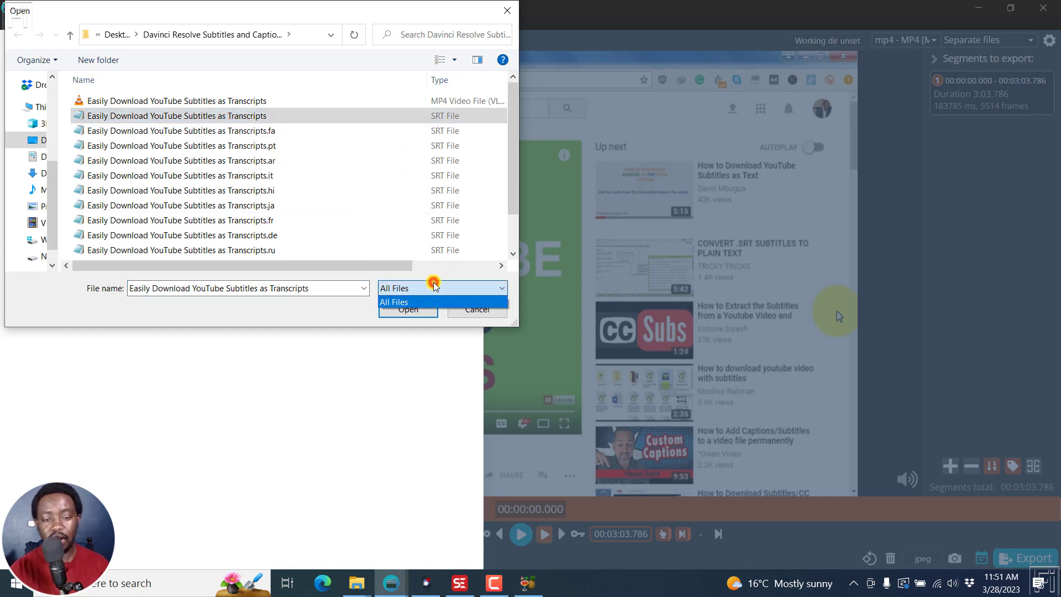
pyautogui.click(350, 270)
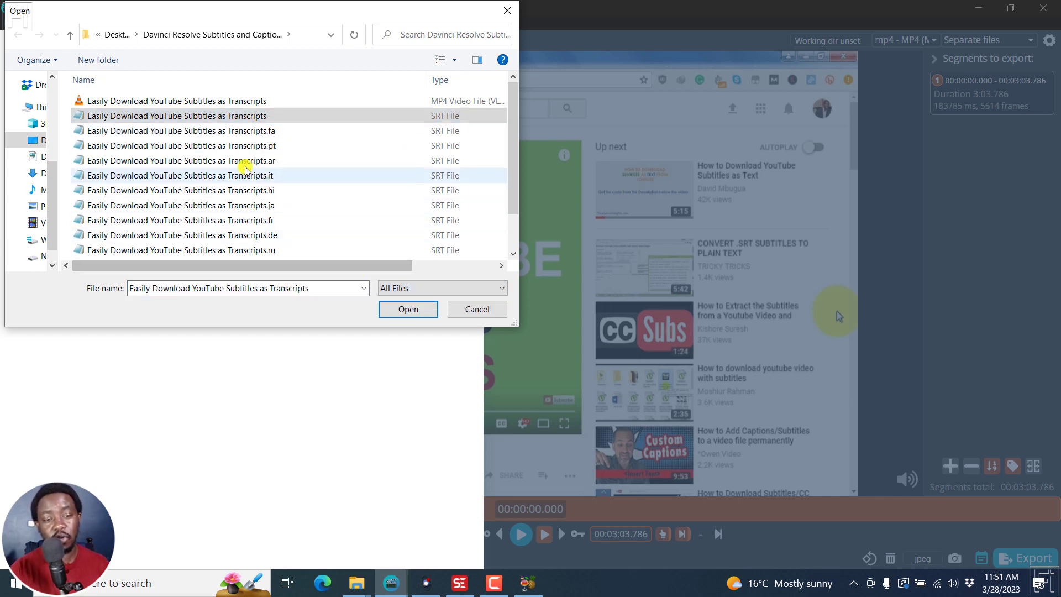
pyautogui.click(225, 145)
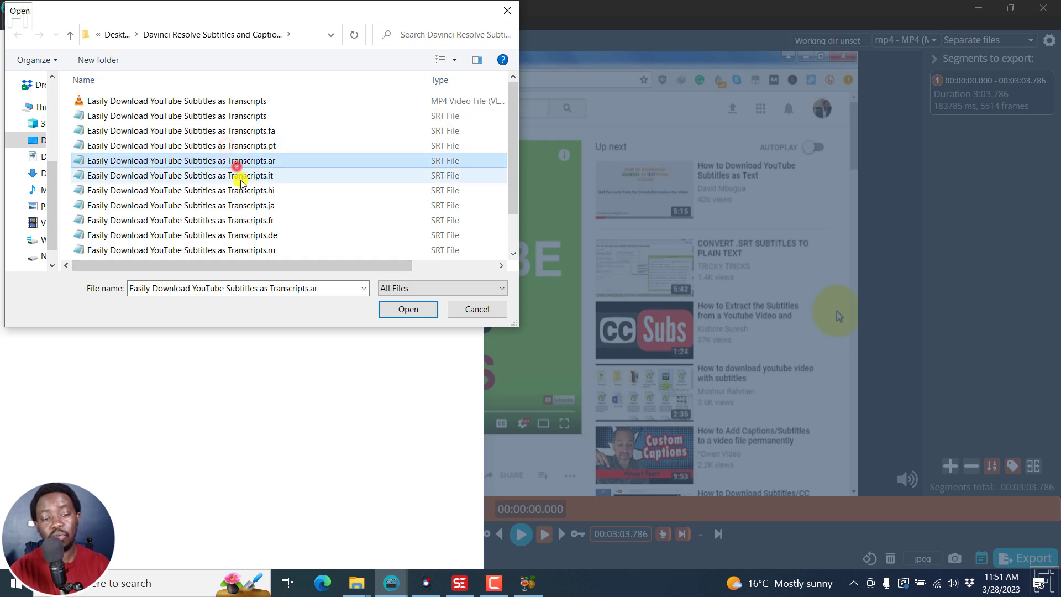
pyautogui.click(214, 115)
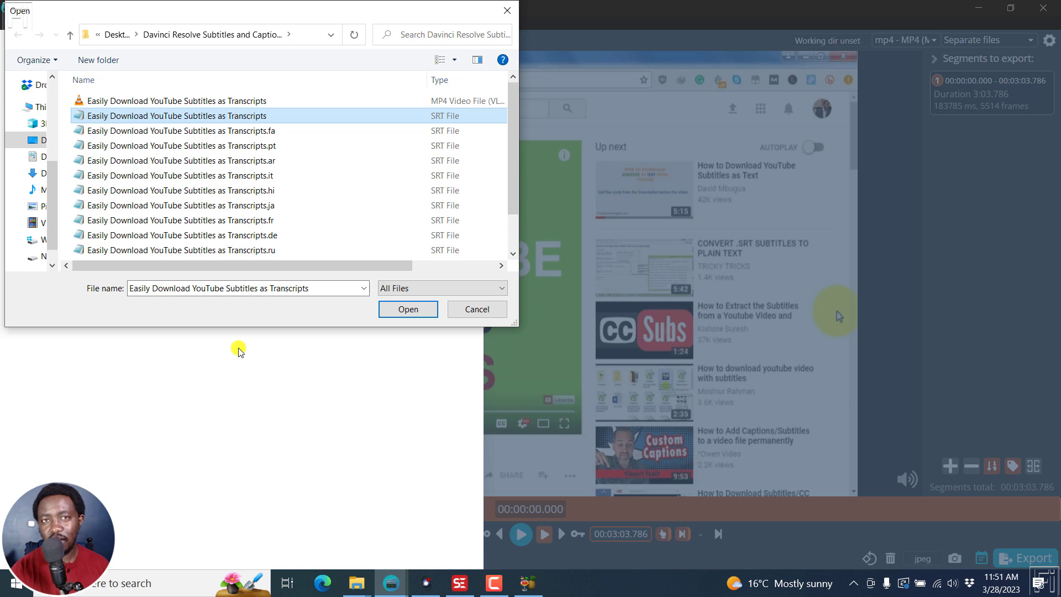
pyautogui.click(408, 309)
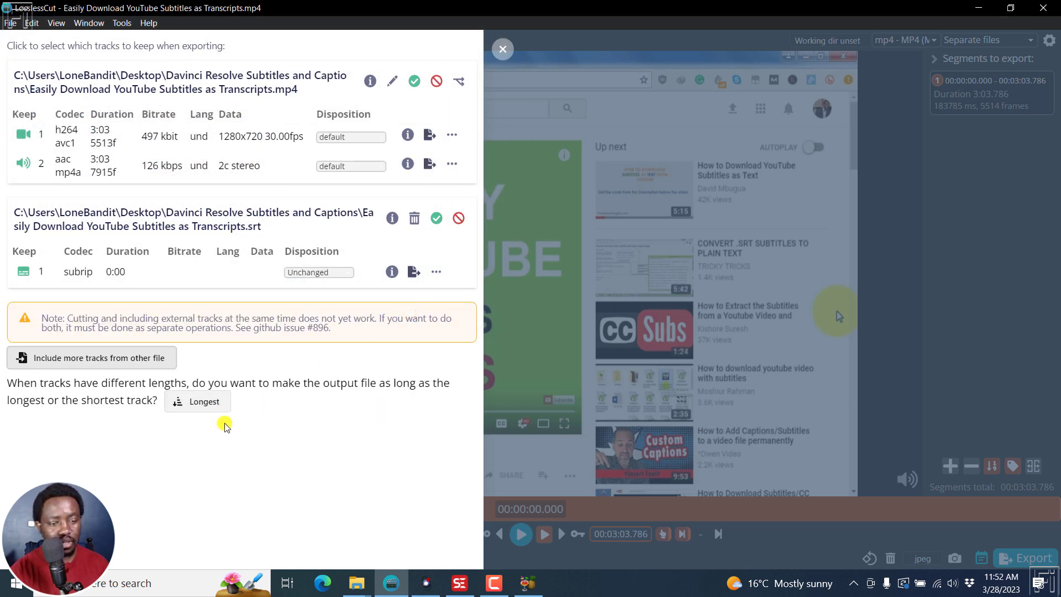
# - Include "Easily Download YouTube Subtitles as Transcripts.pt.srt" as another subtitle track and close the track list
pyautogui.click(110, 359)
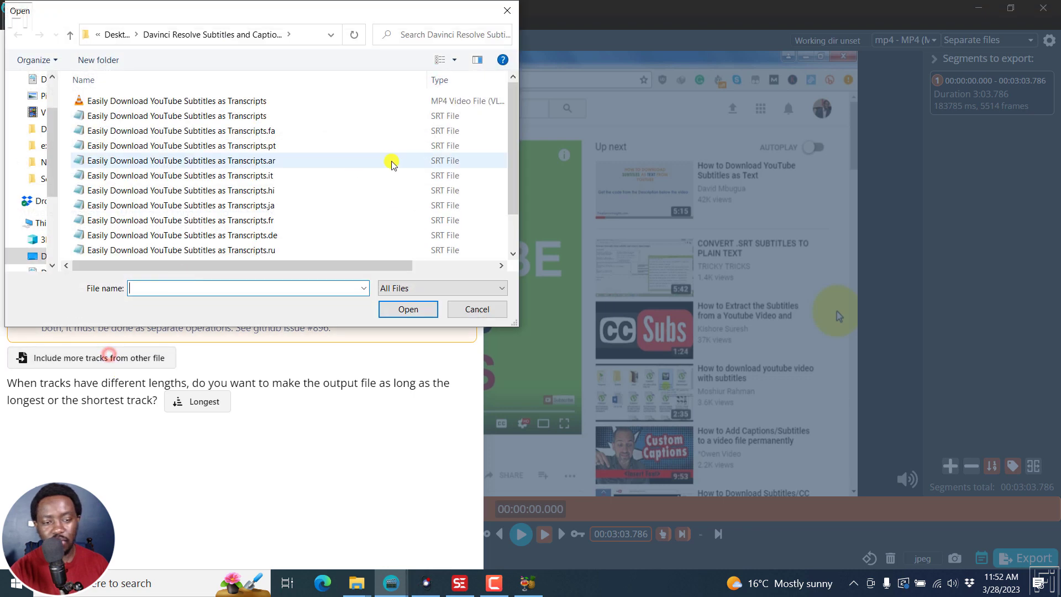
pyautogui.click(270, 146)
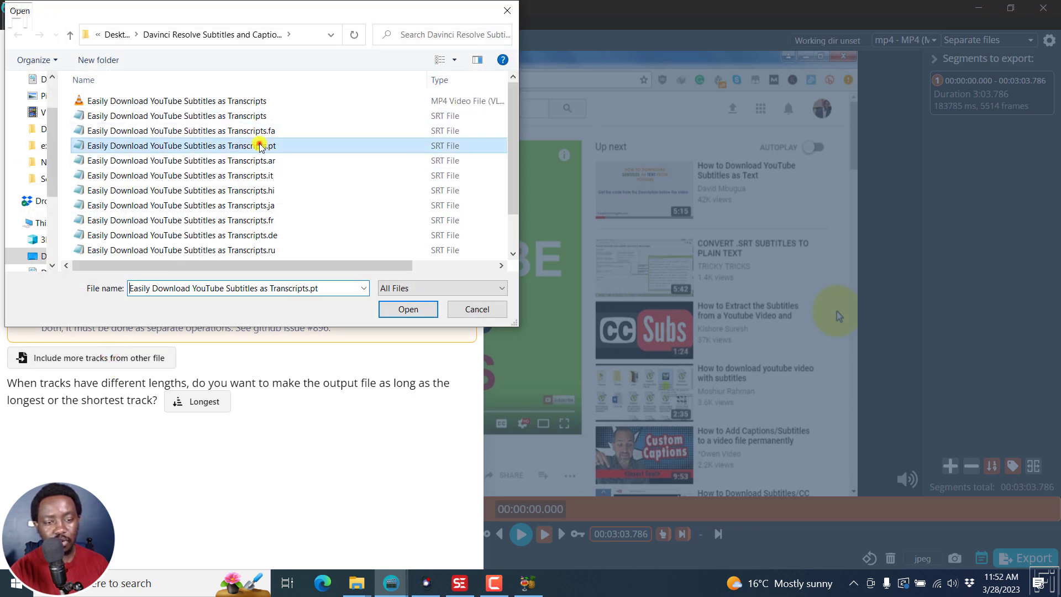
pyautogui.click(405, 309)
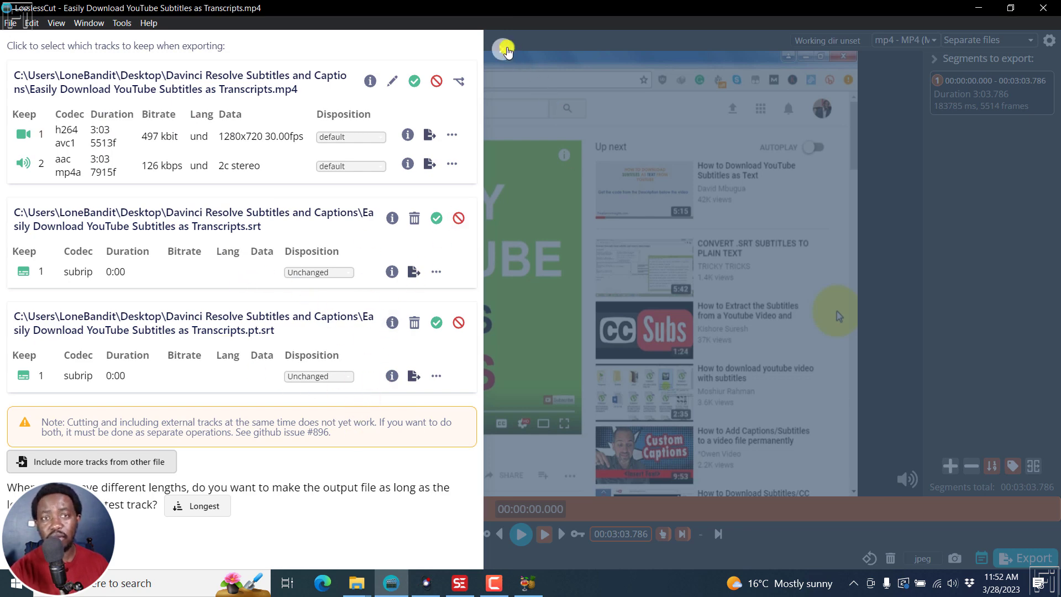
pyautogui.click(504, 49)
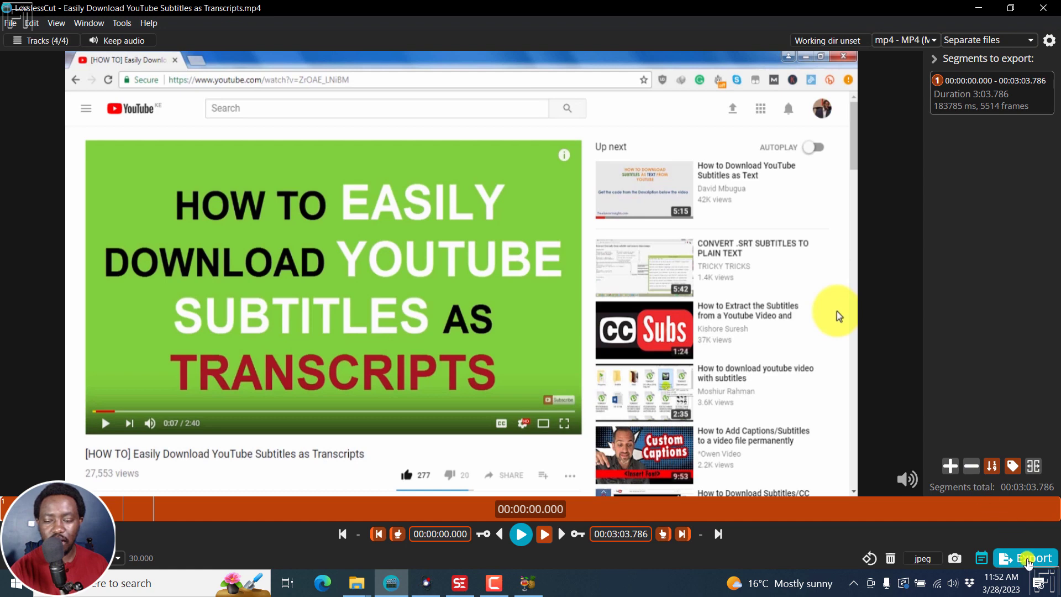
# - Review the export mode and container format choices, and export the video with all tracks as MP4 in Separate files mode
pyautogui.click(1026, 559)
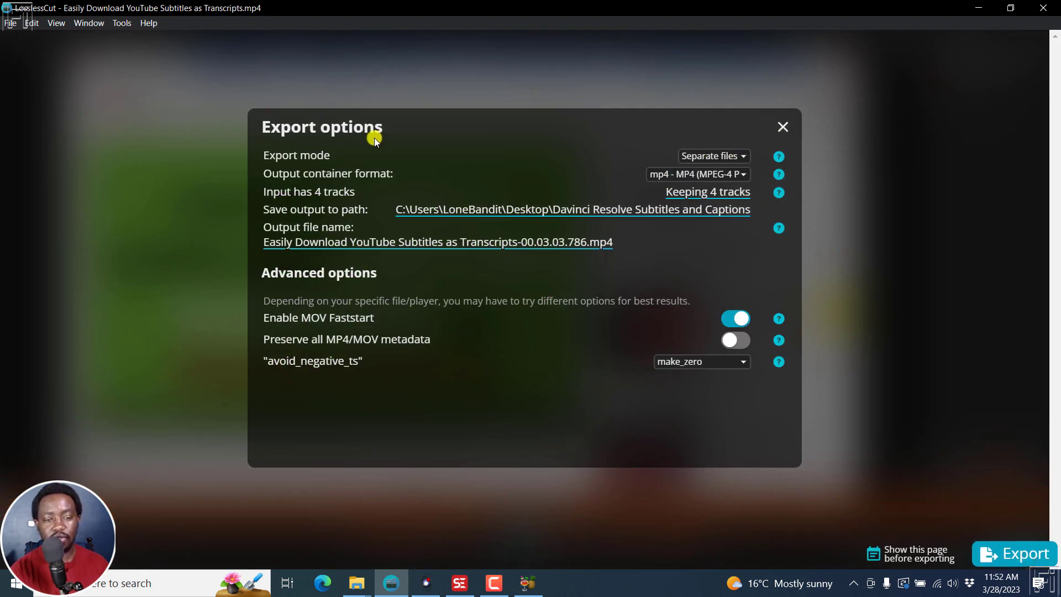
pyautogui.click(747, 158)
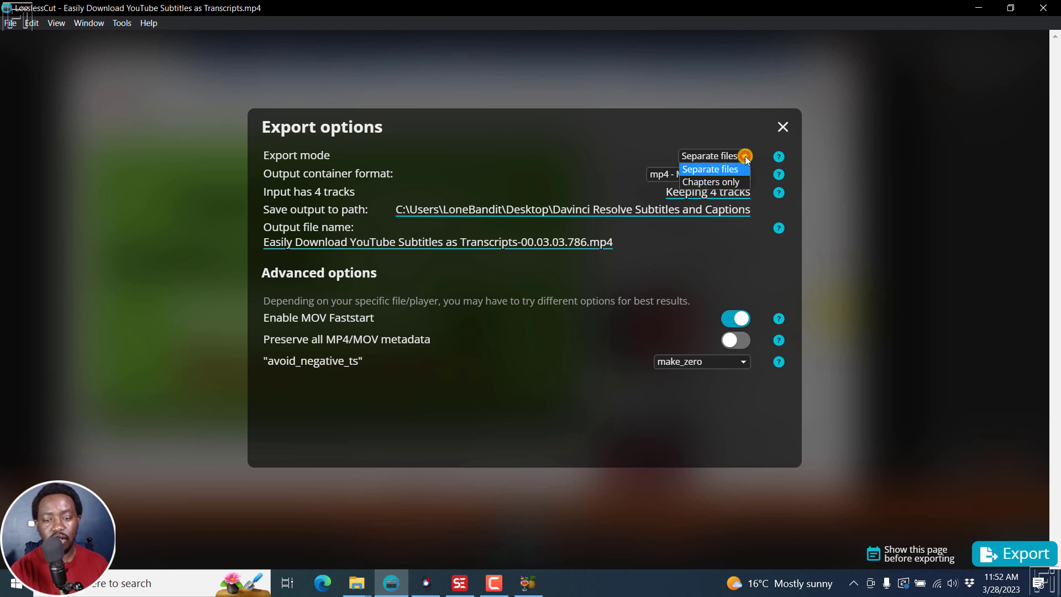
pyautogui.click(617, 134)
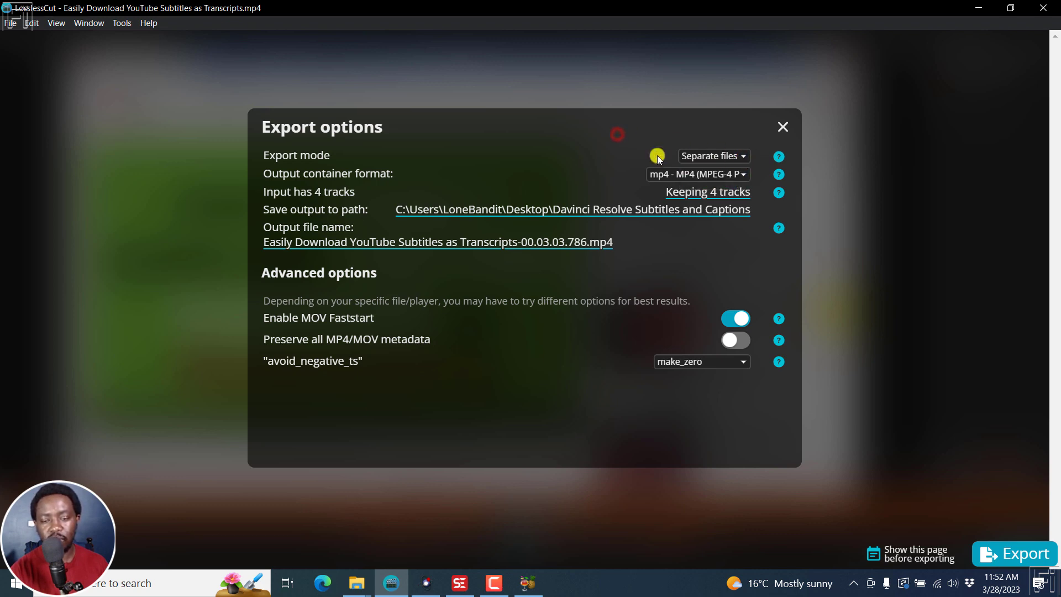
pyautogui.click(716, 176)
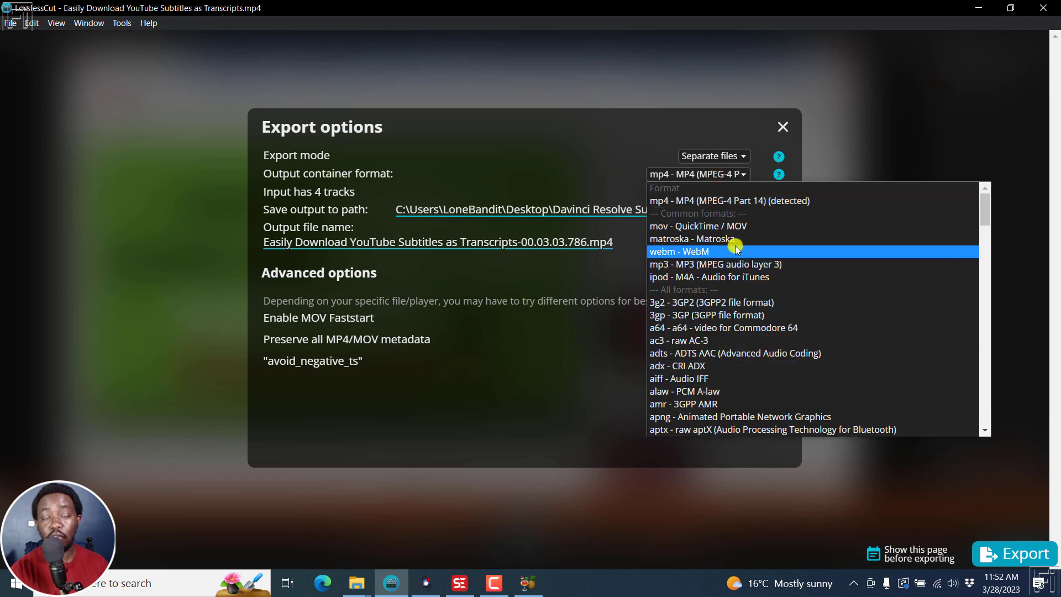
pyautogui.click(568, 164)
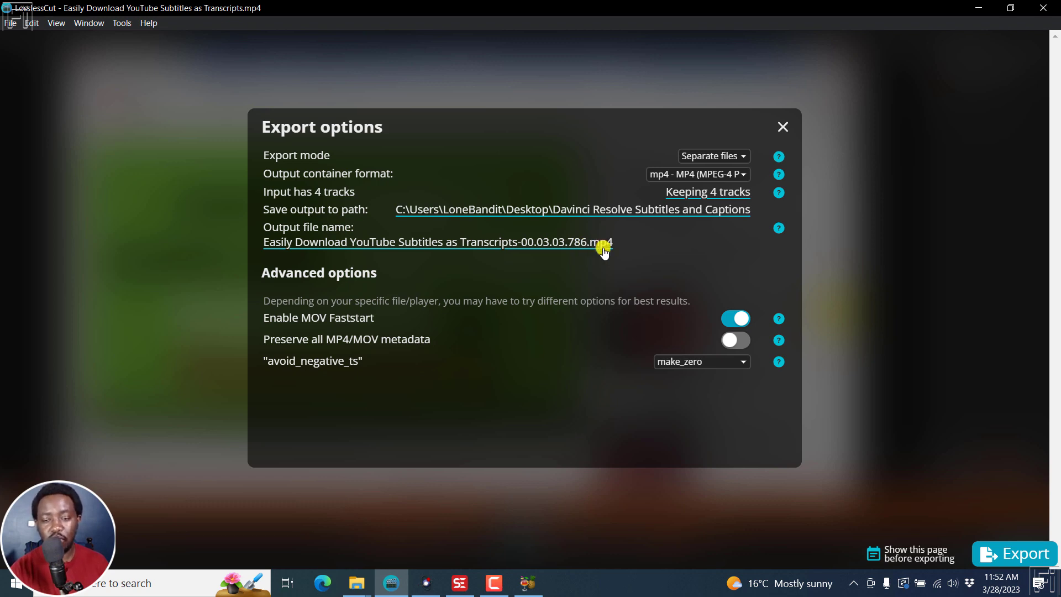
pyautogui.click(1018, 554)
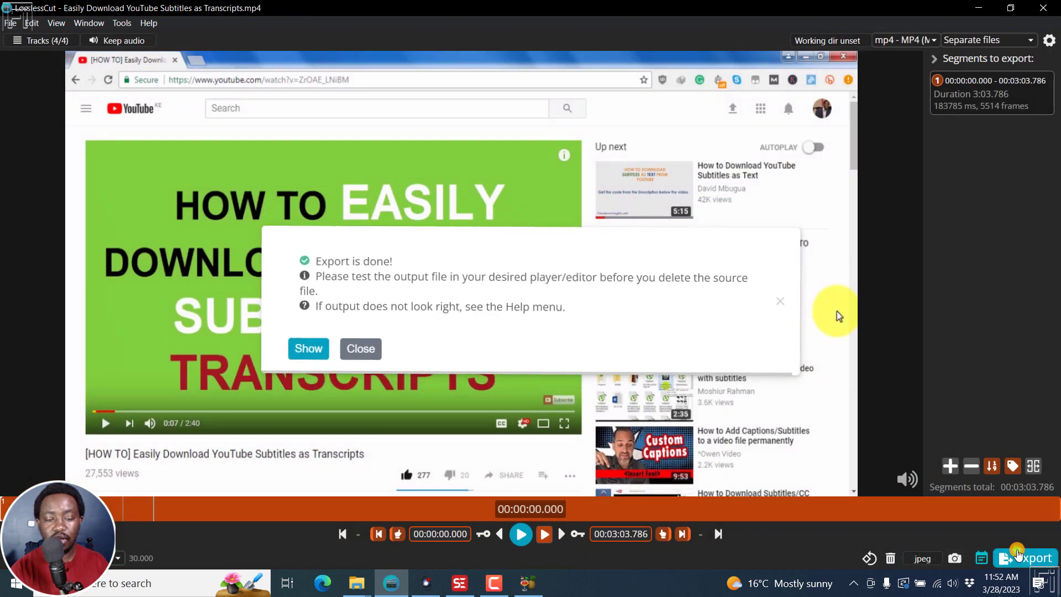
# - Show the exported file in its folder and play "Easily Download YouTube Subtitles as Transcripts-00.03.03.786.mp4" in VLC media player
pyautogui.click(318, 353)
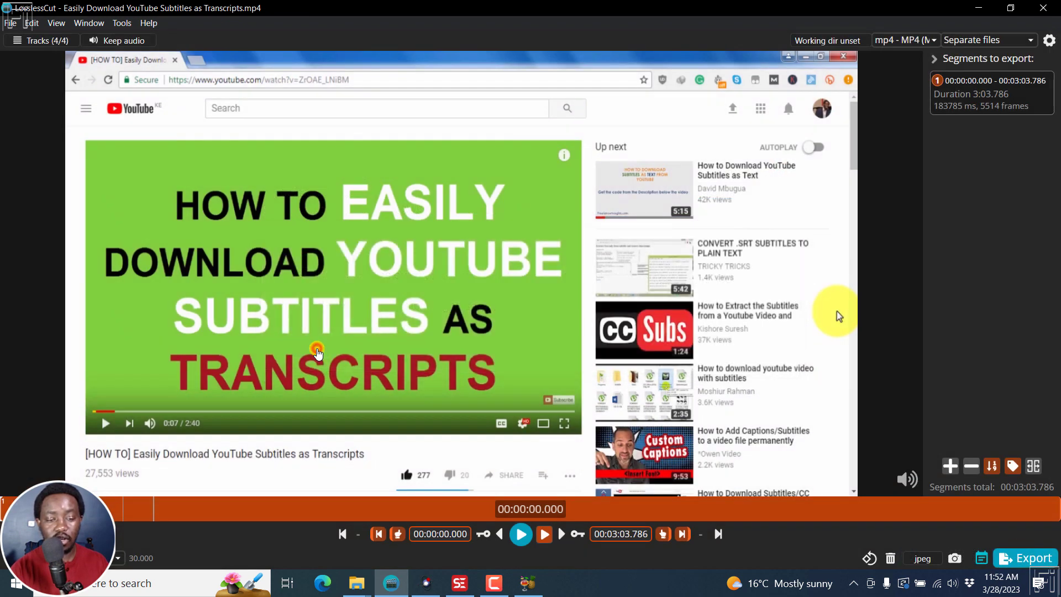
pyautogui.moveTo(356, 583)
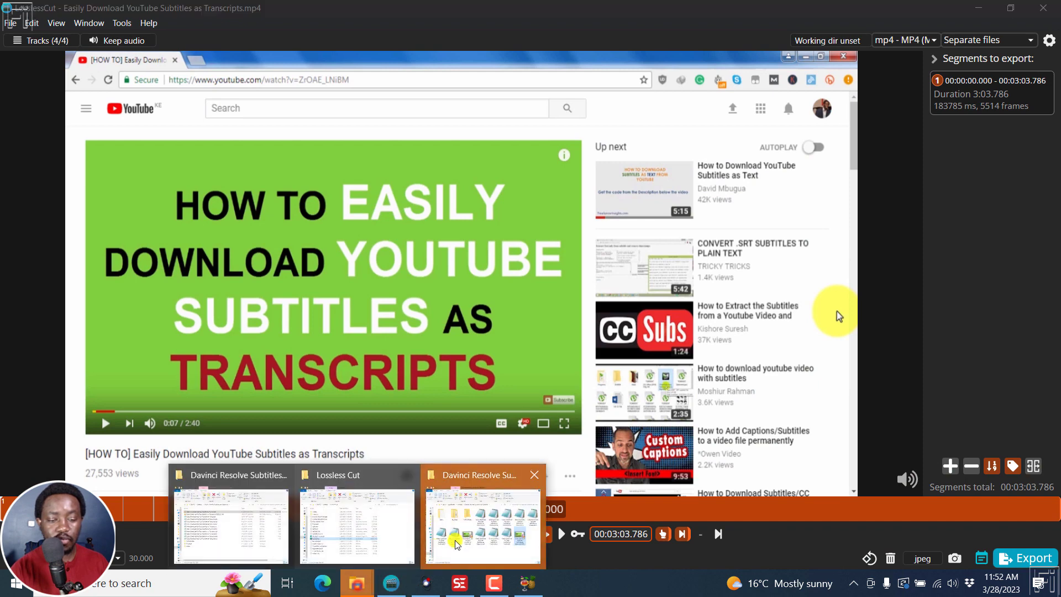
pyautogui.click(503, 538)
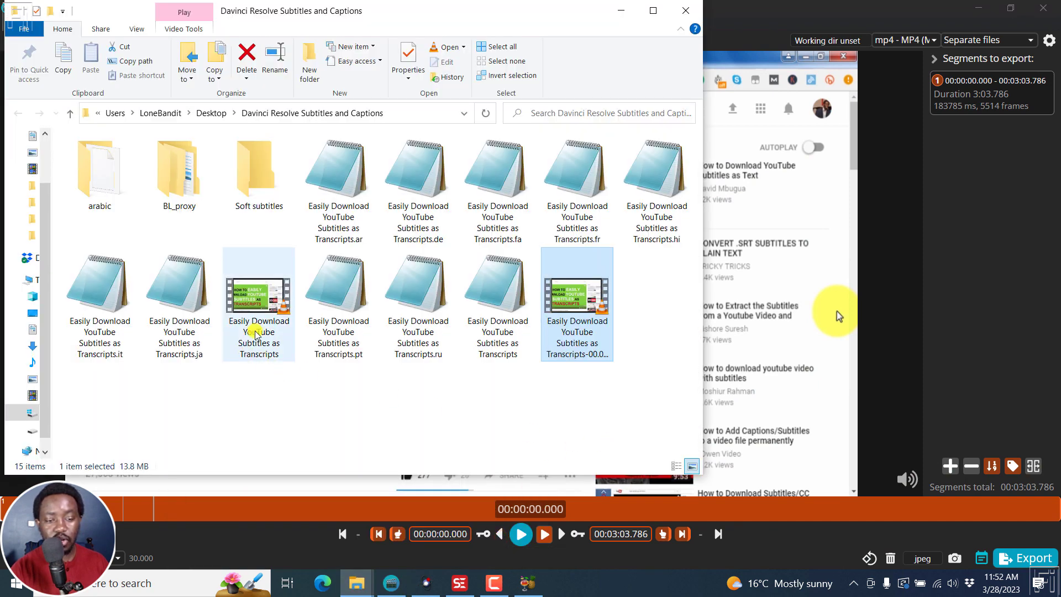
pyautogui.doubleClick(584, 324)
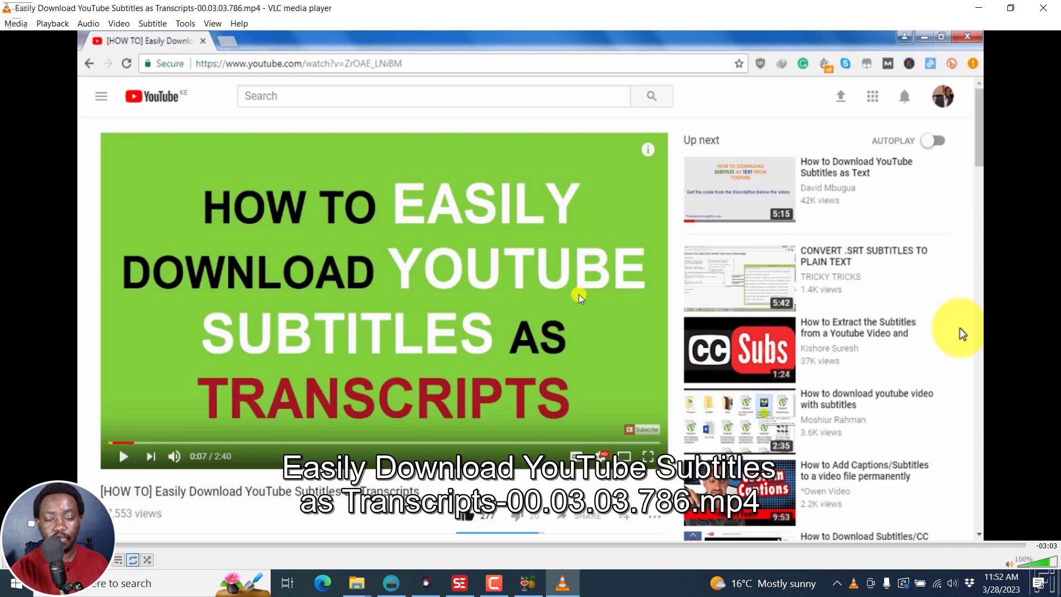
# - Switch the playing video's subtitles to Track 2 to check the second language, and close the player
pyautogui.rightClick(441, 262)
pyautogui.moveTo(516, 374)
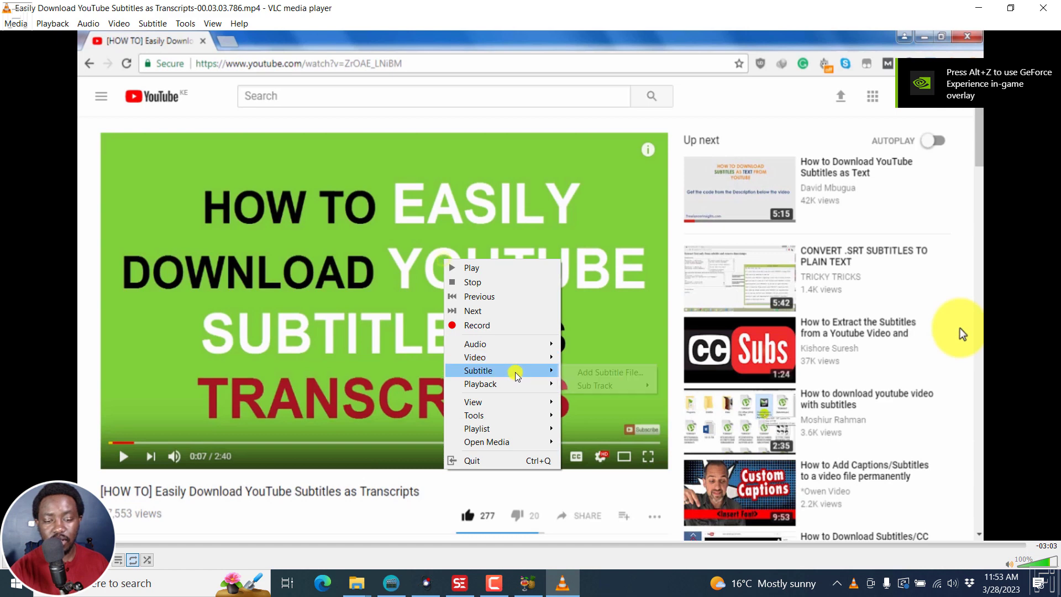
pyautogui.moveTo(605, 386)
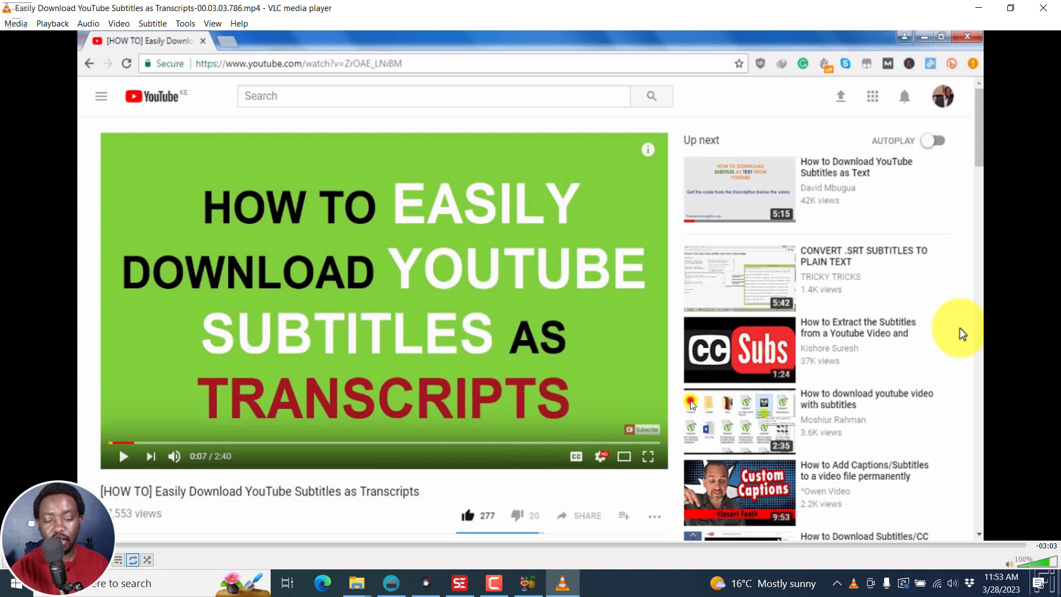
pyautogui.rightClick(446, 364)
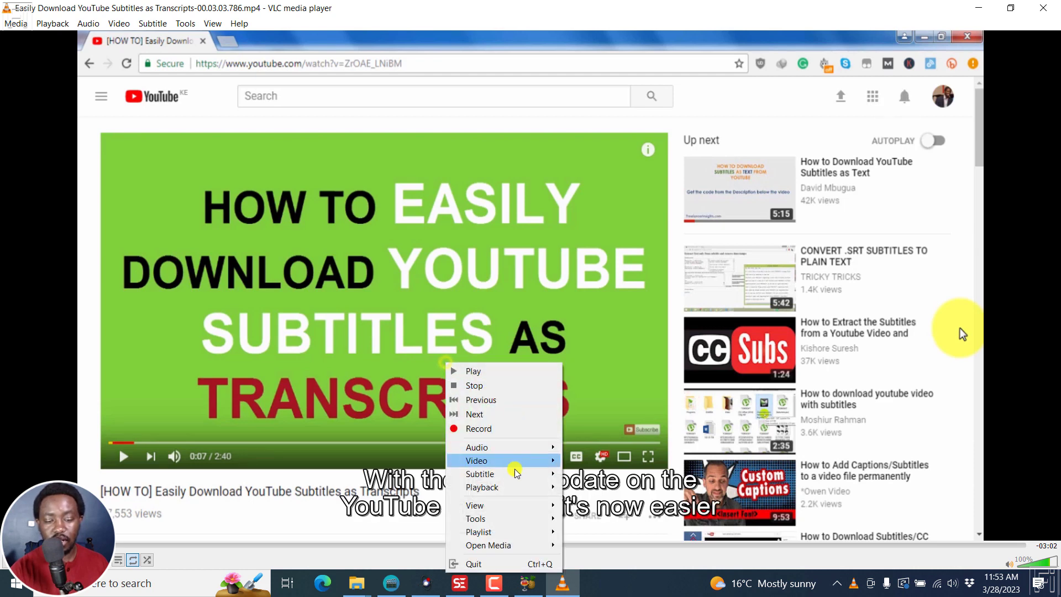
pyautogui.moveTo(514, 473)
pyautogui.moveTo(626, 489)
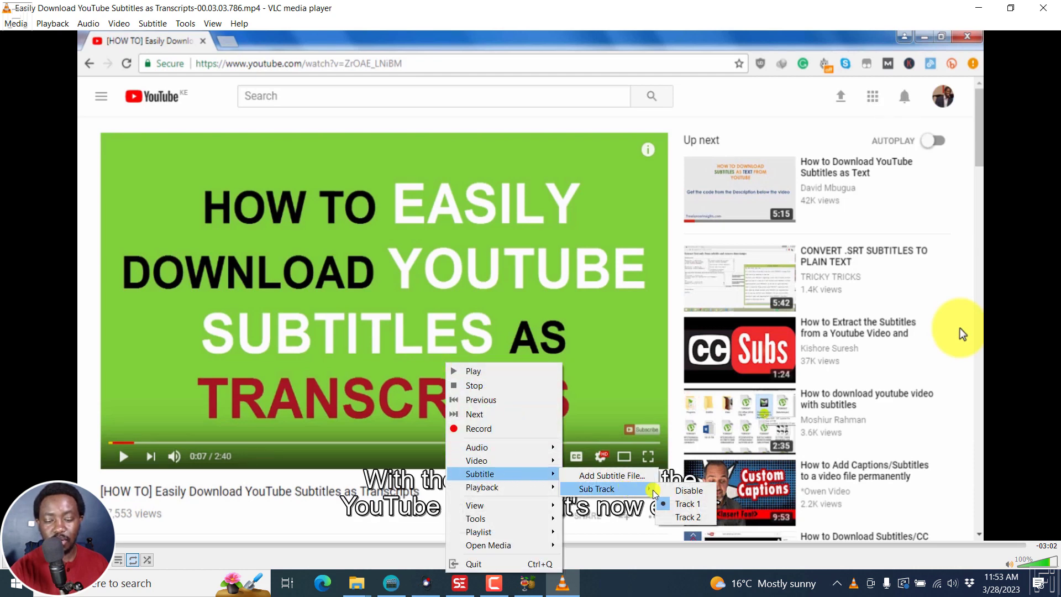
pyautogui.click(701, 517)
pyautogui.click(576, 429)
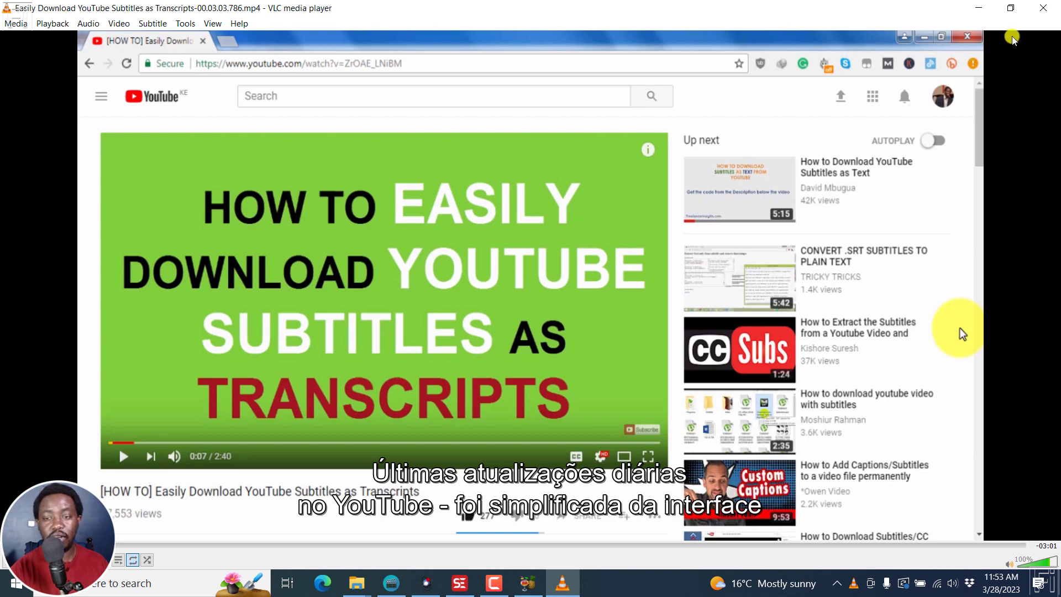
pyautogui.click(1043, 9)
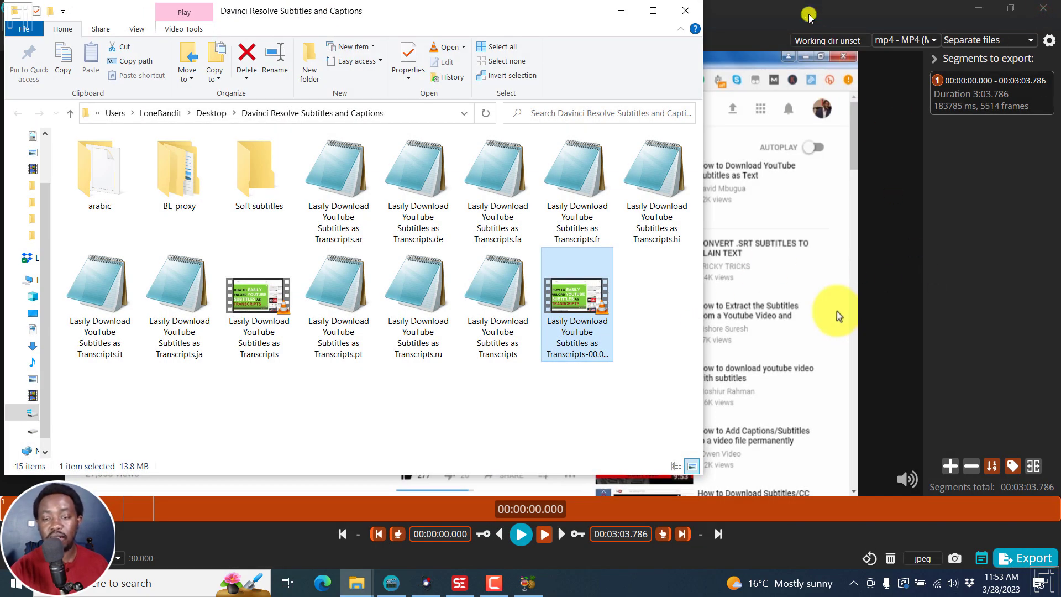
# - Close the current video in LosslessCut and load the exported "Easily Download YouTube Subtitles as Transcripts-00.03.03.786.mp4" instead
pyautogui.click(783, 7)
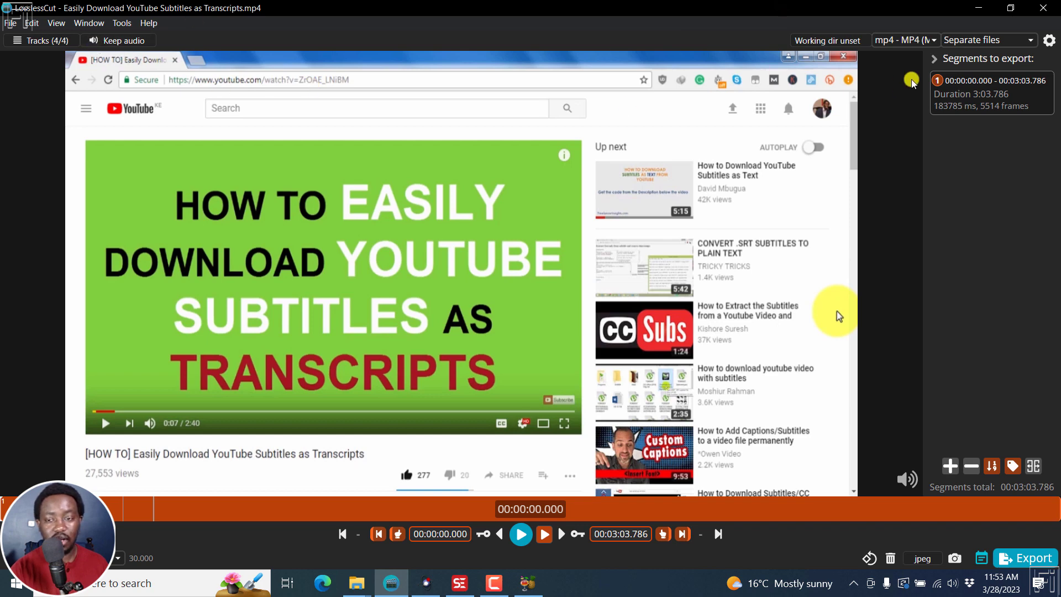
pyautogui.click(11, 24)
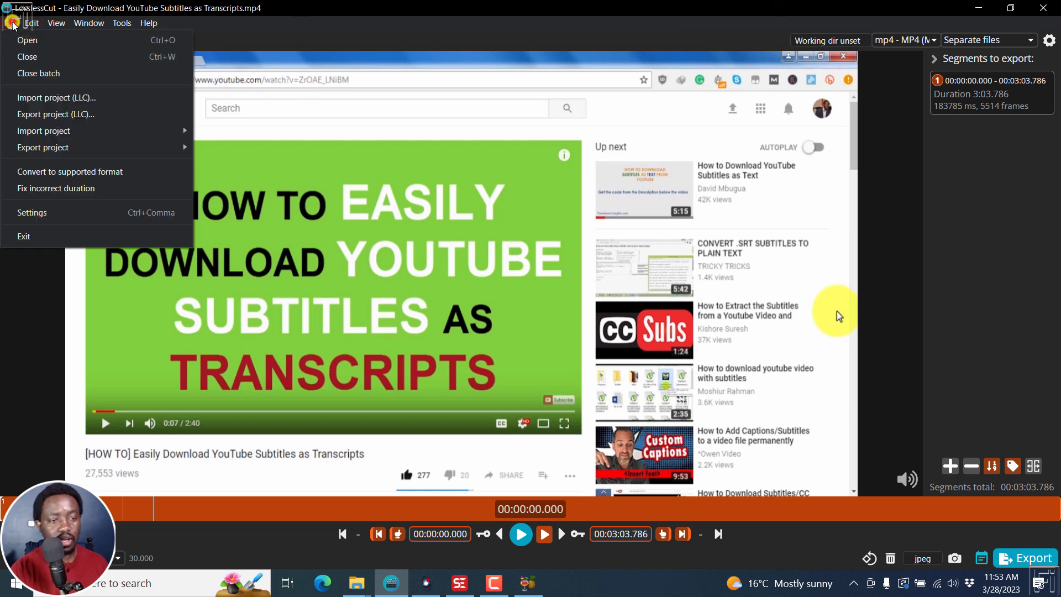
pyautogui.click(34, 57)
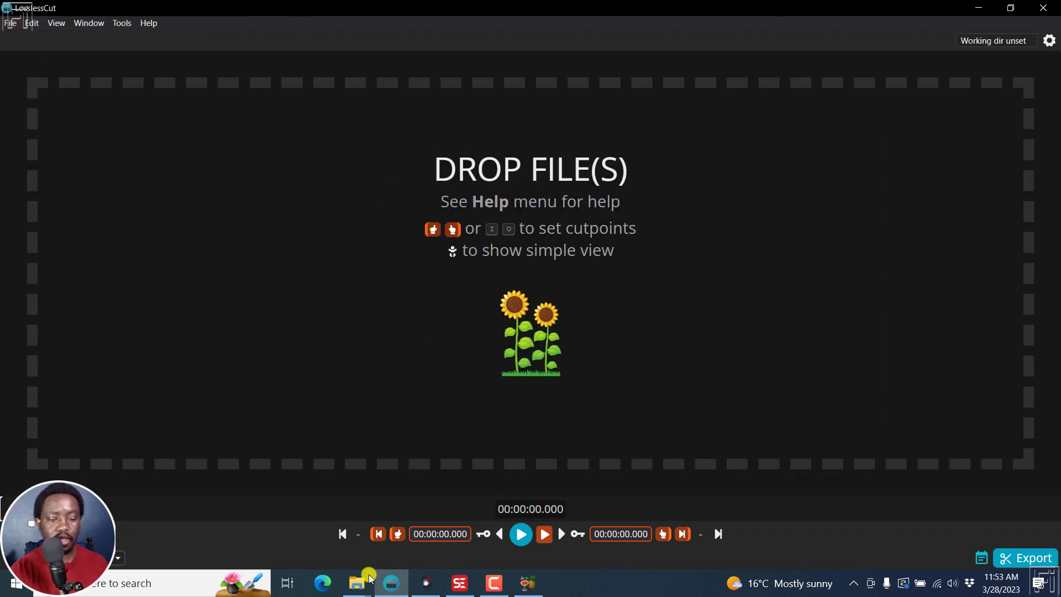
pyautogui.moveTo(357, 583)
pyautogui.click(503, 517)
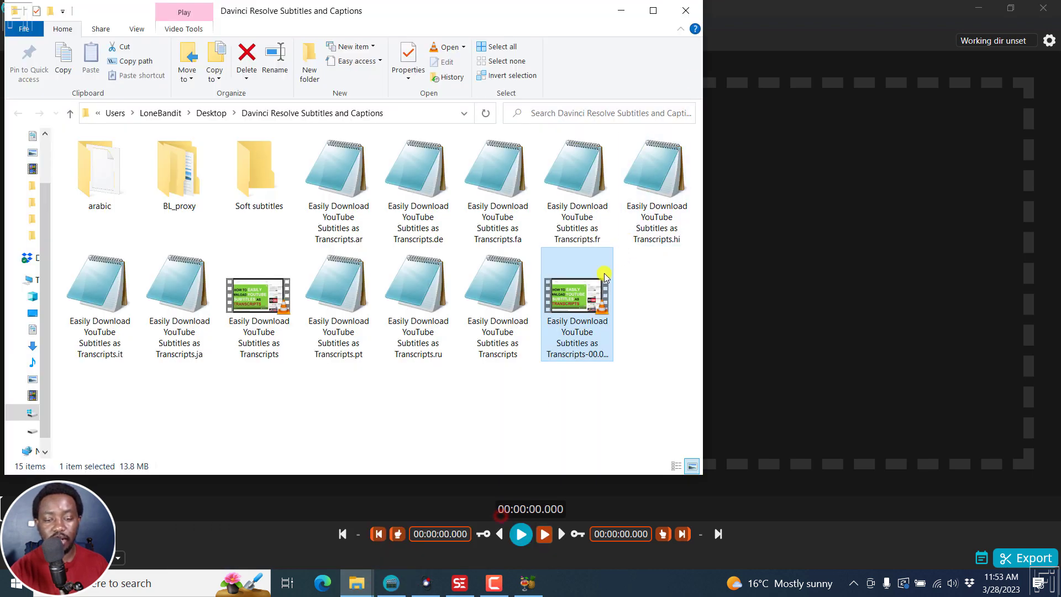
pyautogui.moveTo(591, 287); pyautogui.dragTo(753, 288)
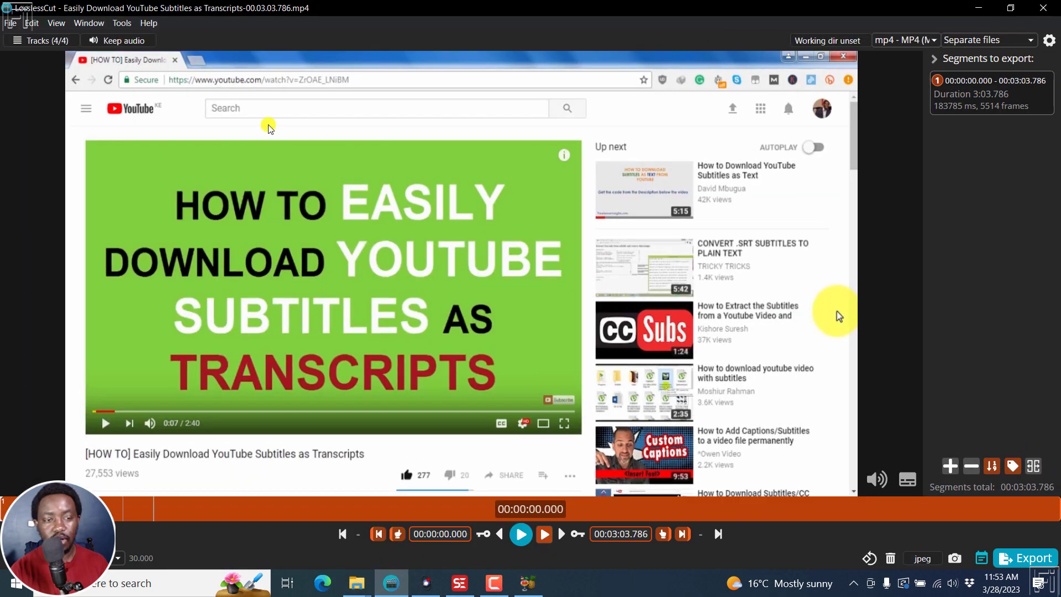
# - Discard all subtitle tracks of the loaded video, keeping only its video and audio tracks, and close the track list
pyautogui.click(33, 42)
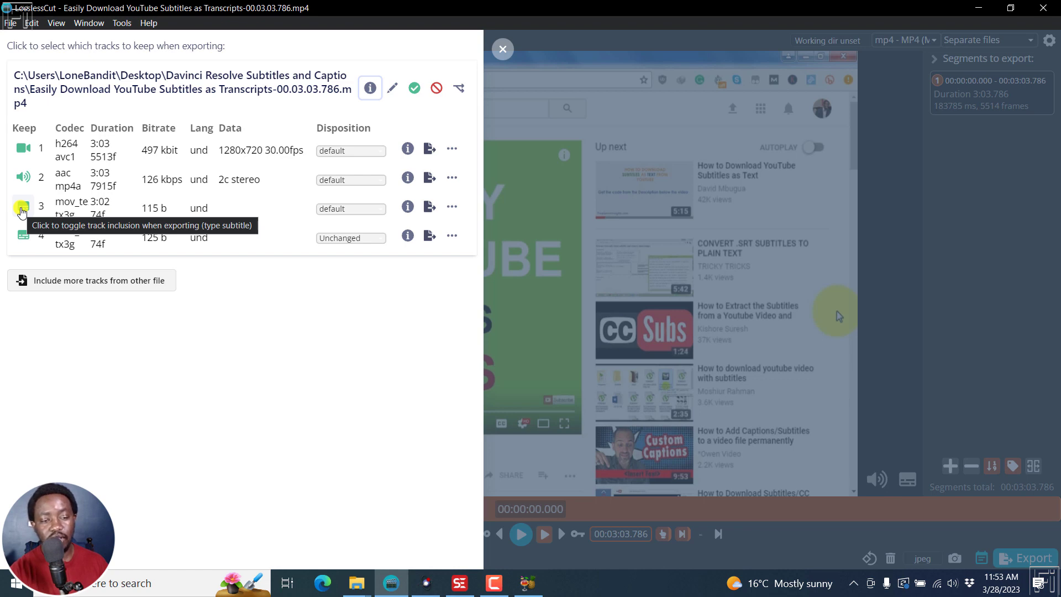
pyautogui.click(23, 210)
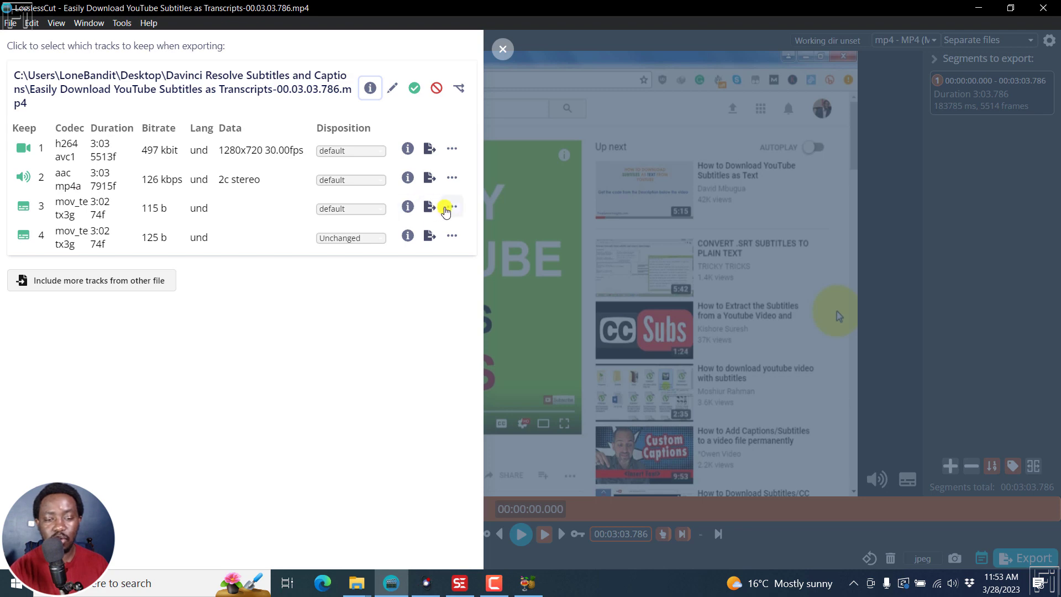
pyautogui.click(452, 208)
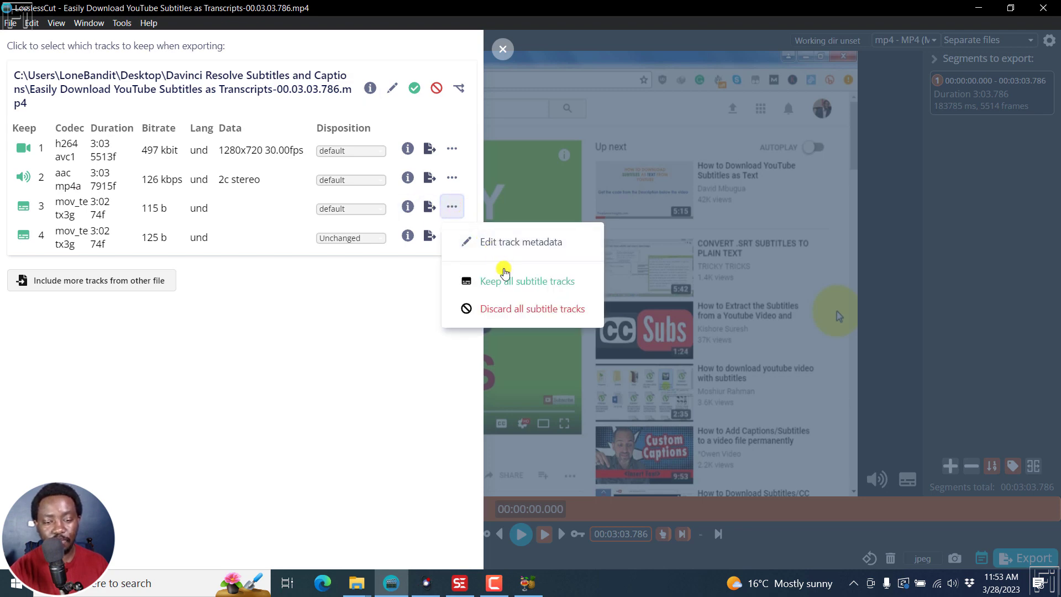
pyautogui.click(526, 311)
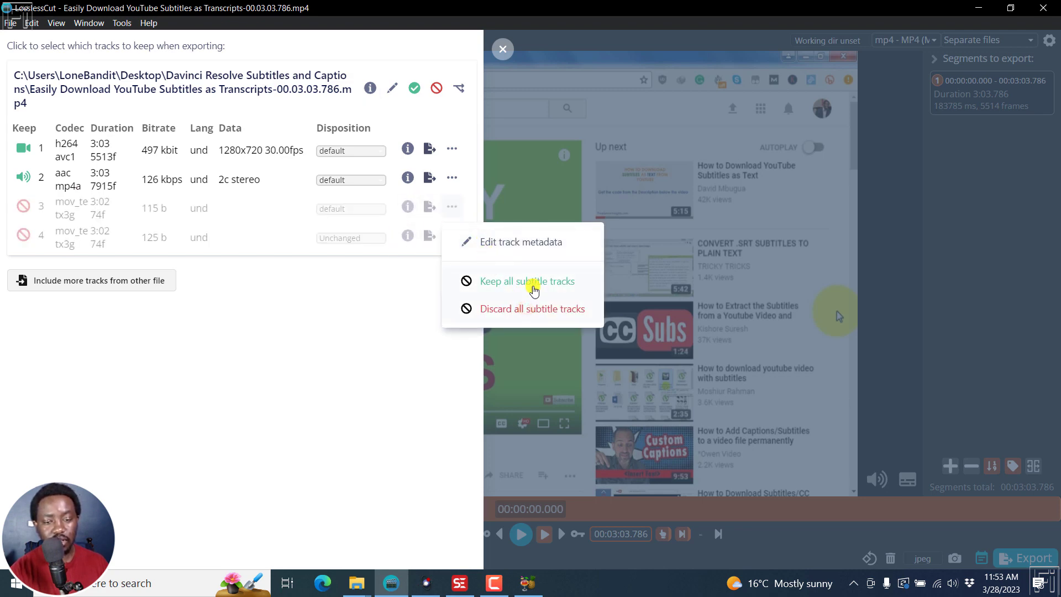
pyautogui.click(392, 301)
pyautogui.click(500, 52)
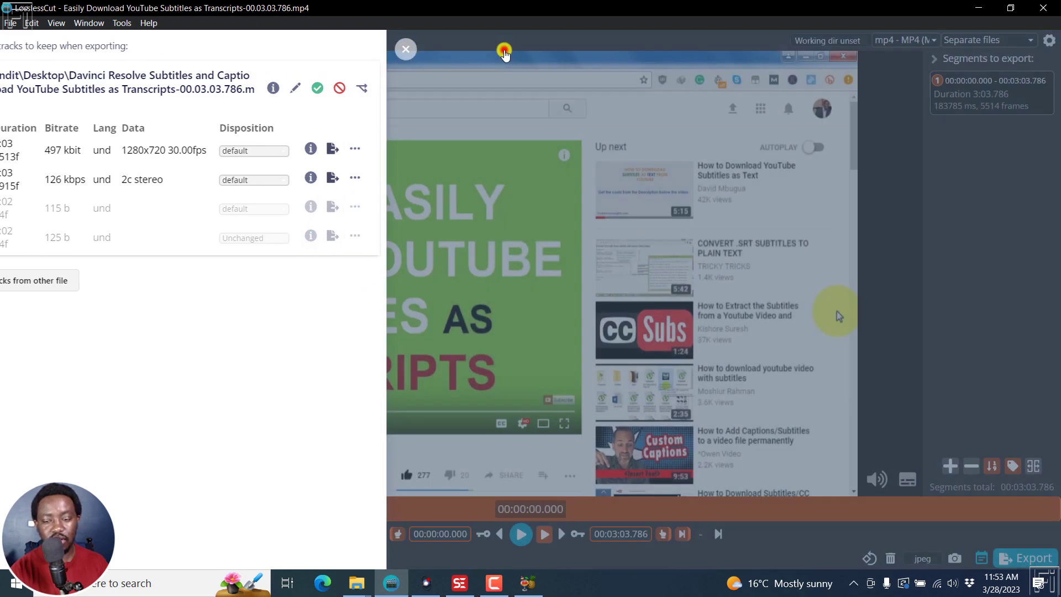
# - Review the output file name template and export the two kept tracks as MP4 in Separate files mode
pyautogui.click(1033, 559)
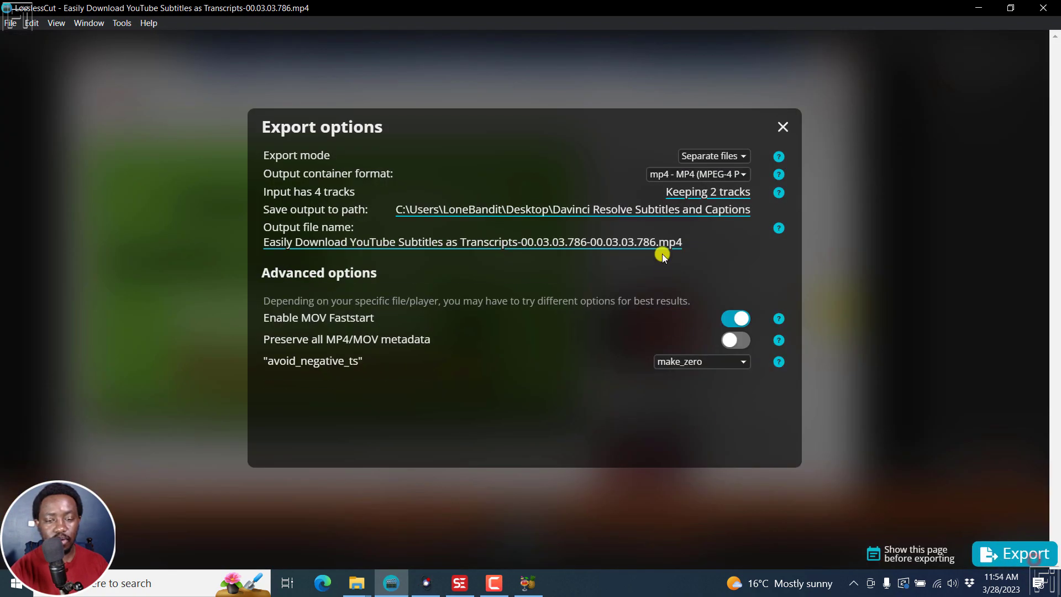
pyautogui.click(660, 244)
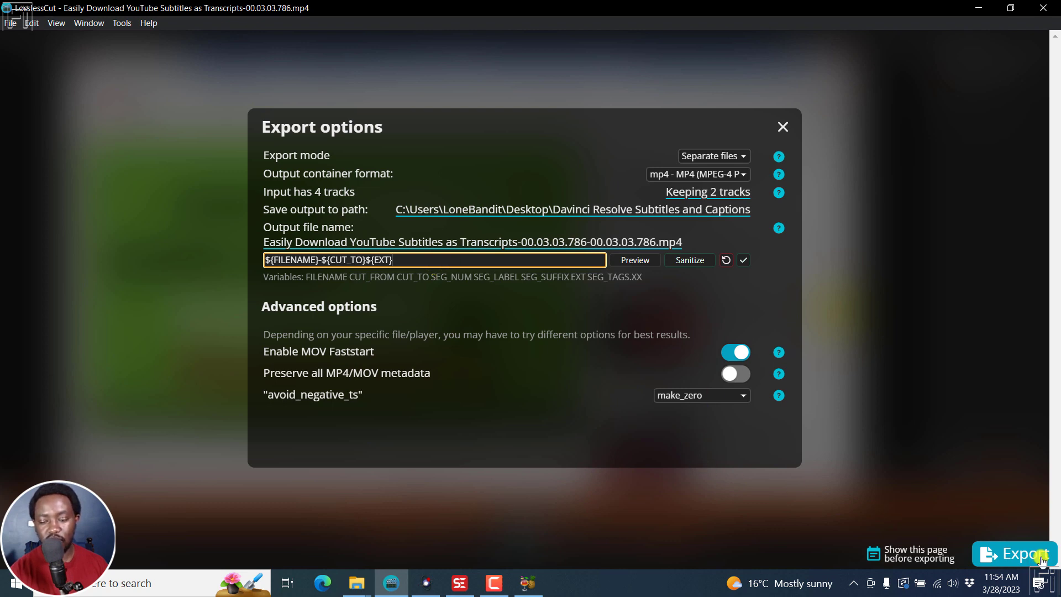
pyautogui.click(1019, 554)
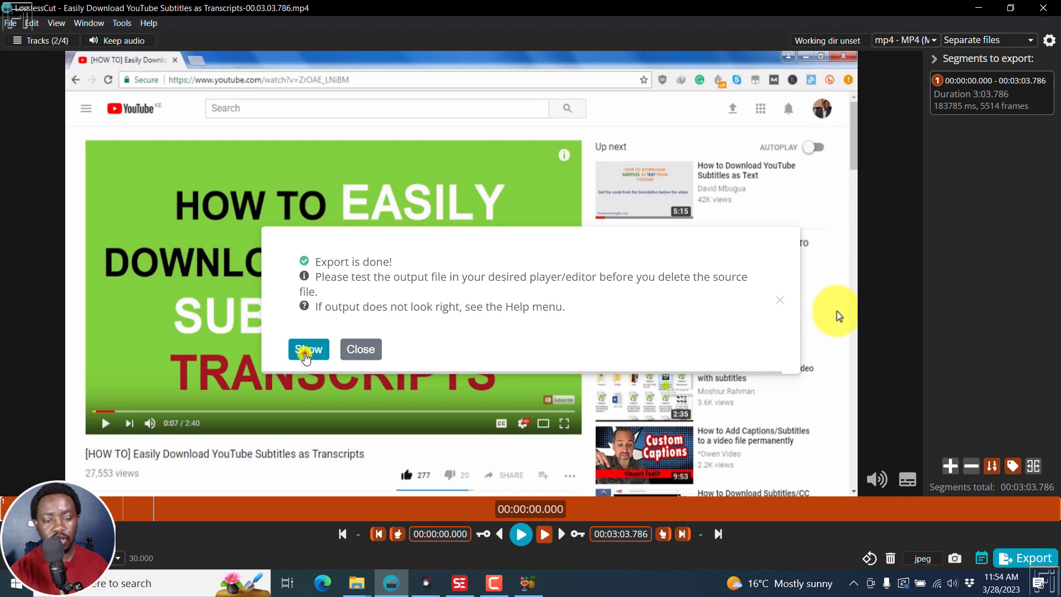
# - Play the newly exported MP4 from its folder in VLC media player, check its subtitle options, and minimize the player
pyautogui.click(305, 350)
pyautogui.moveTo(356, 590)
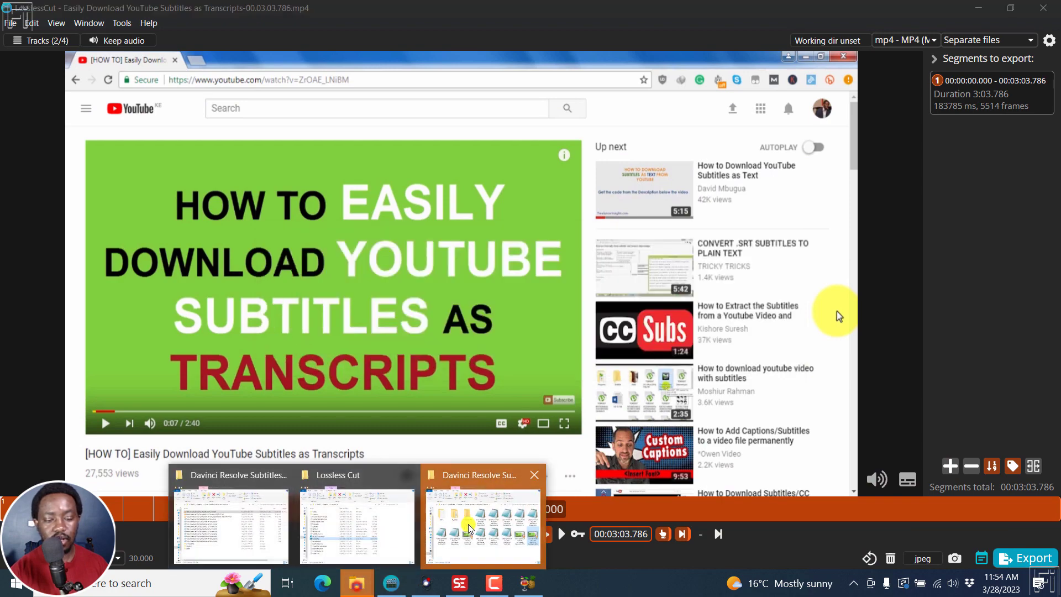
pyautogui.click(472, 522)
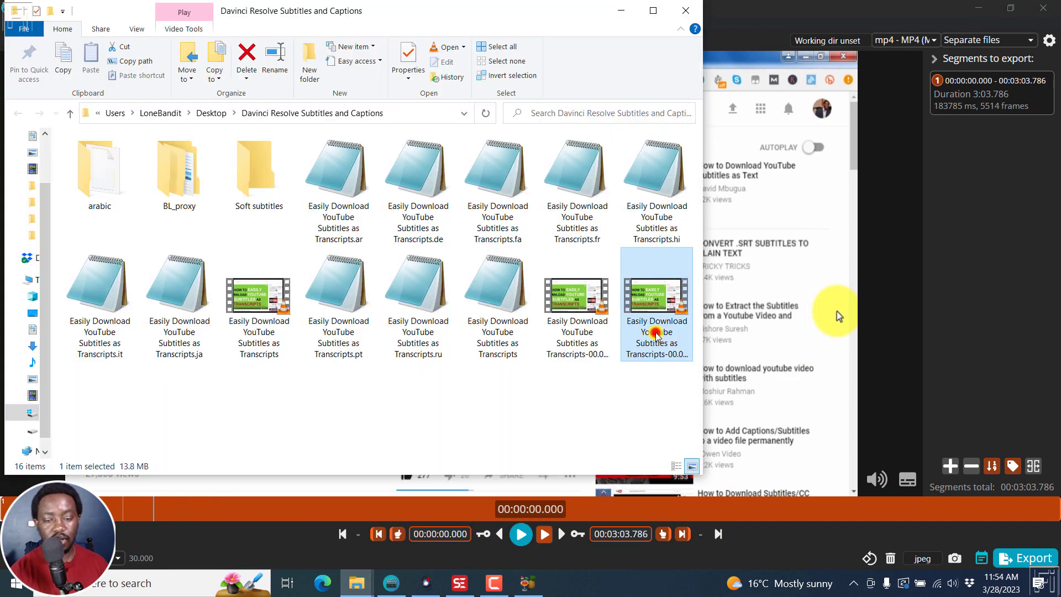
pyautogui.doubleClick(655, 333)
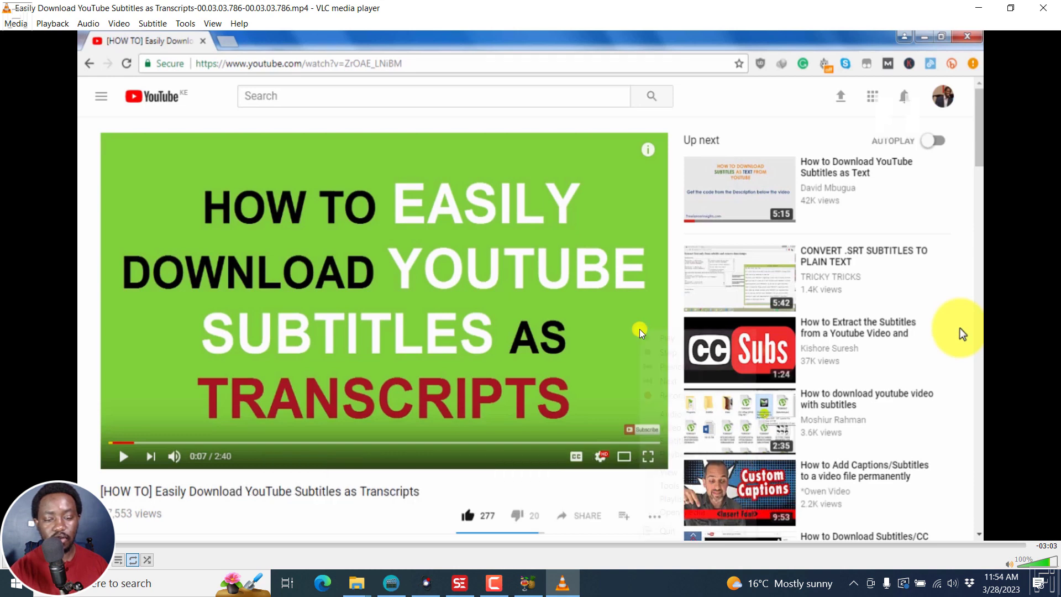
pyautogui.rightClick(640, 330)
pyautogui.moveTo(705, 444)
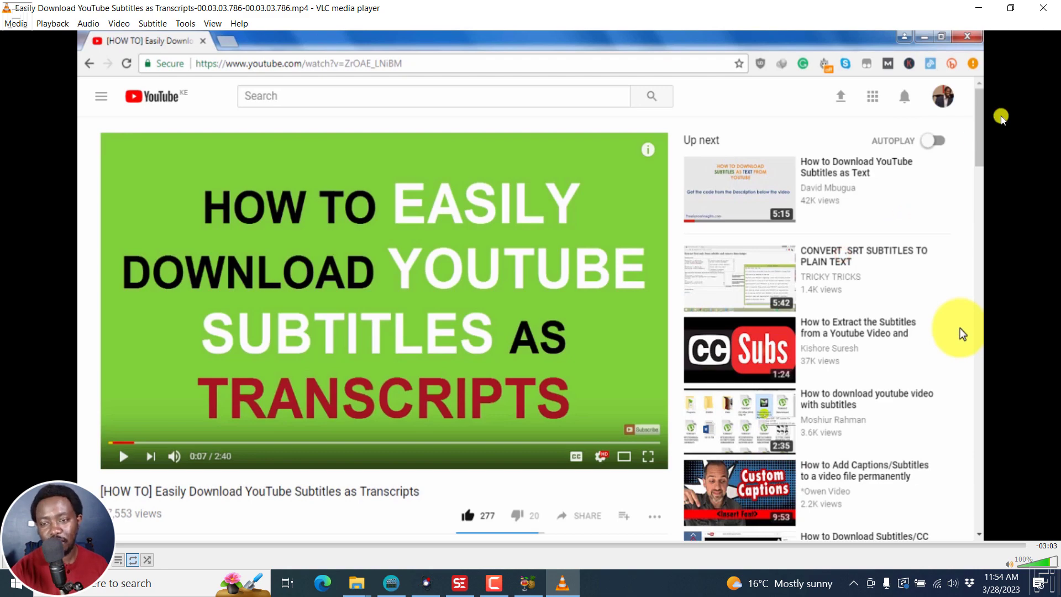
pyautogui.click(979, 8)
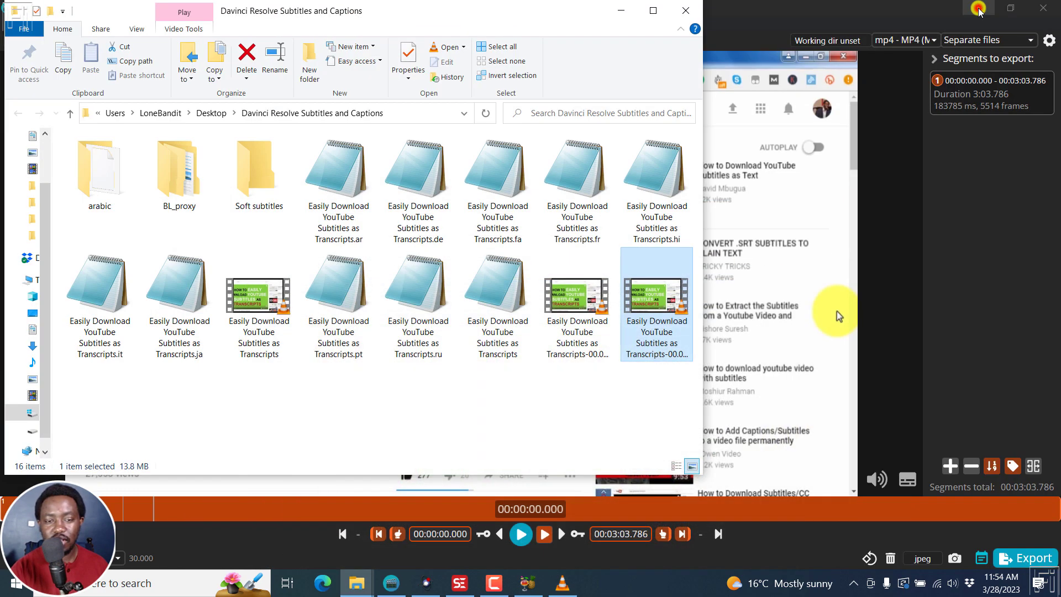
# - Compare the original video and the two exported MP4 files in the detailed listing of the Davinci Resolve Subtitles and Captions folder
pyautogui.click(768, 5)
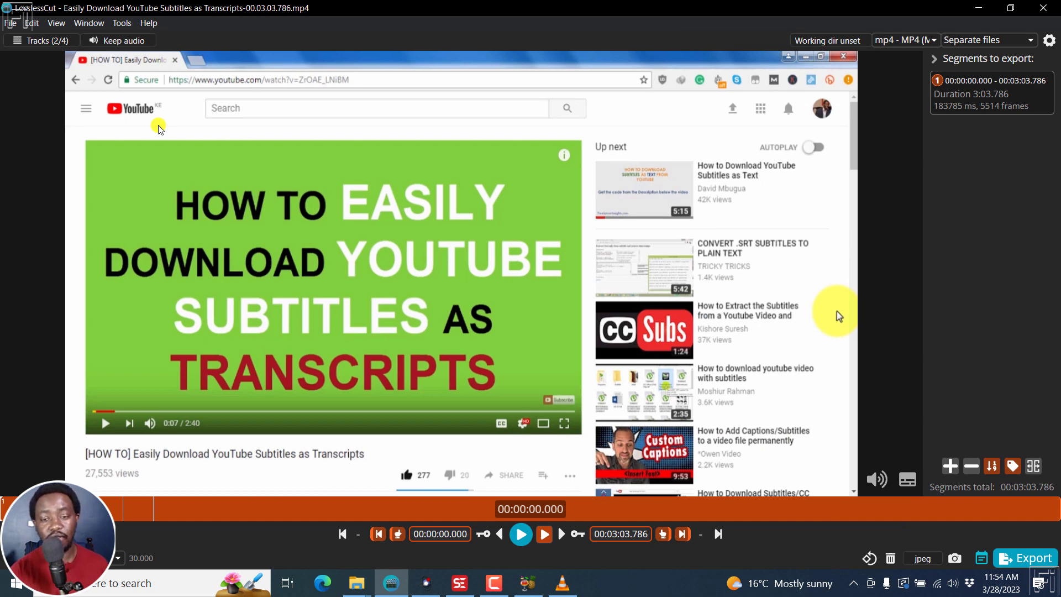
pyautogui.click(357, 583)
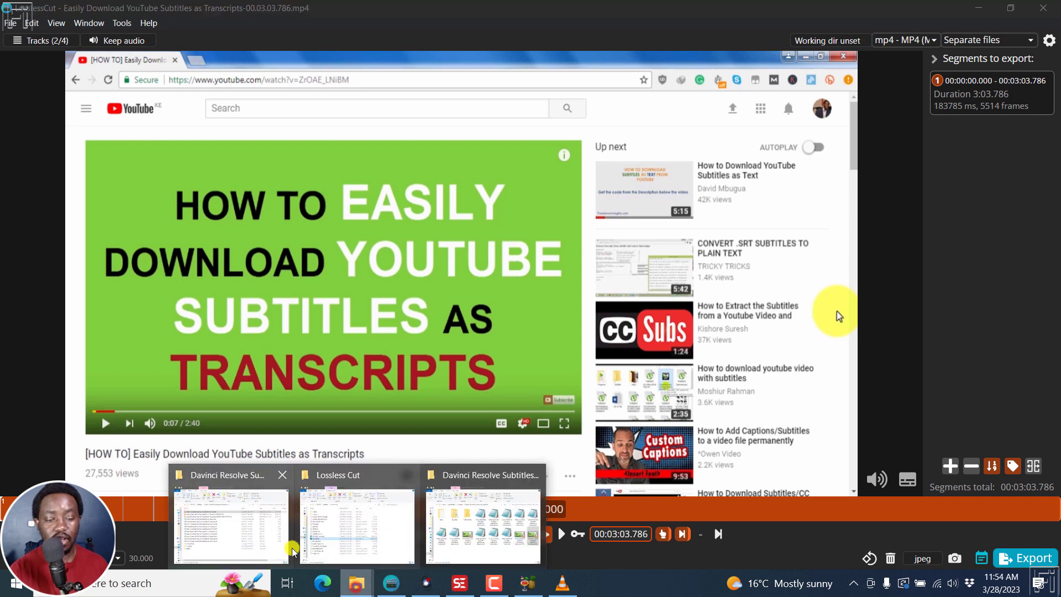
pyautogui.click(231, 519)
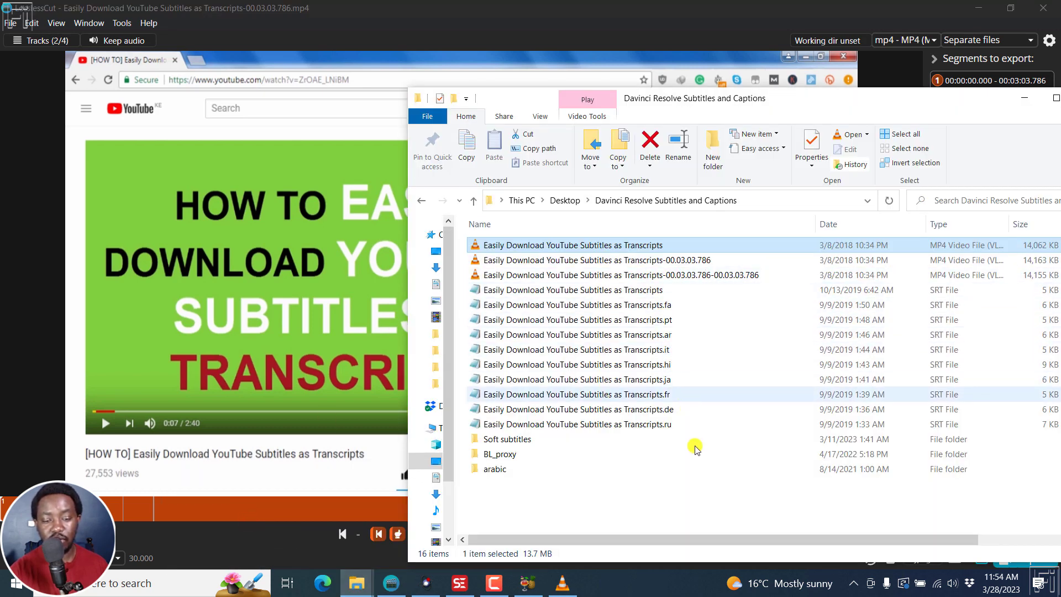
pyautogui.click(675, 260)
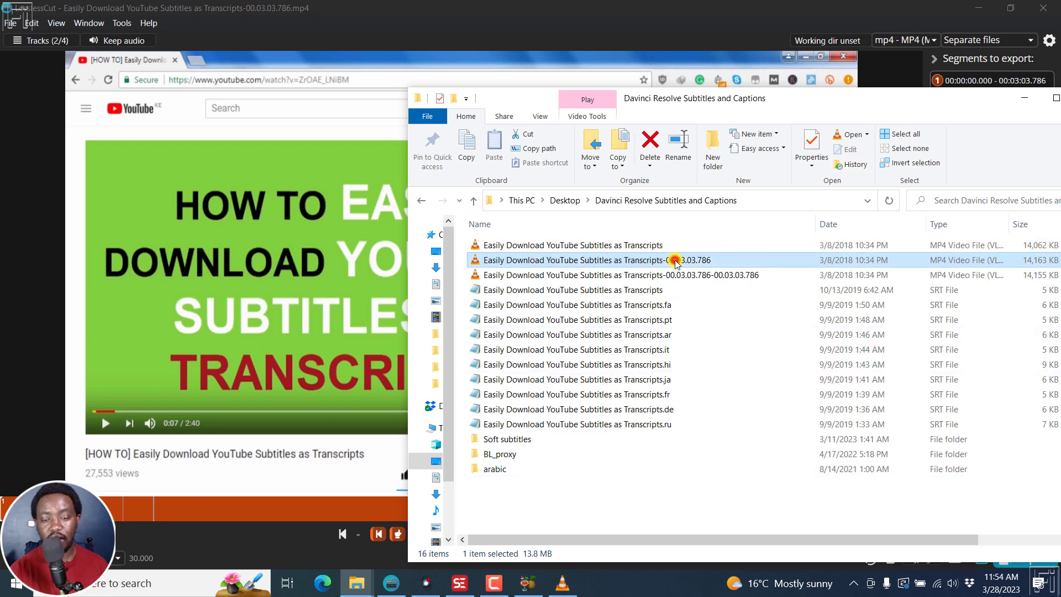
pyautogui.click(690, 274)
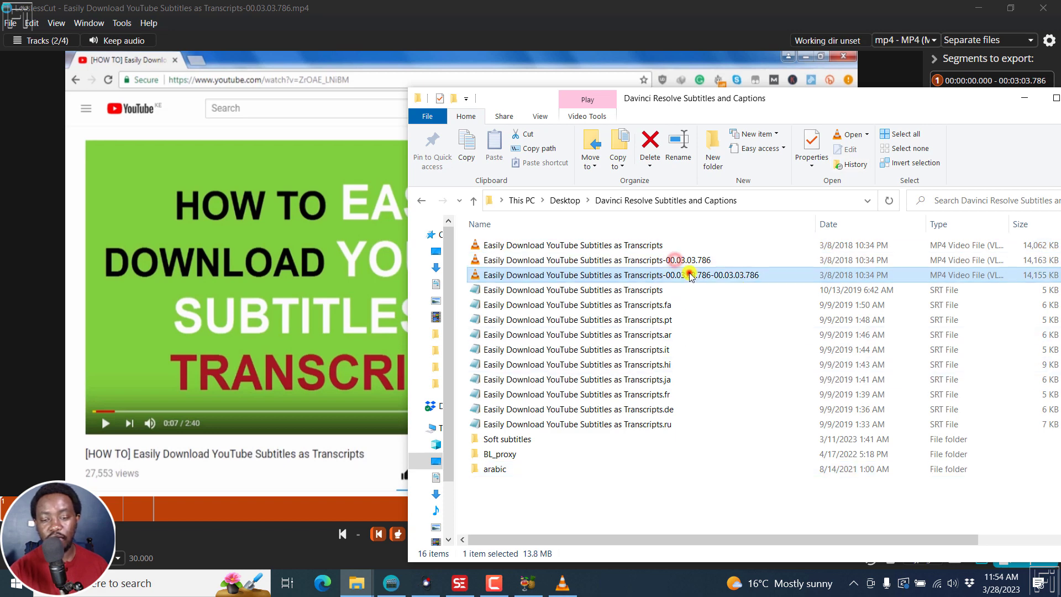
pyautogui.click(630, 246)
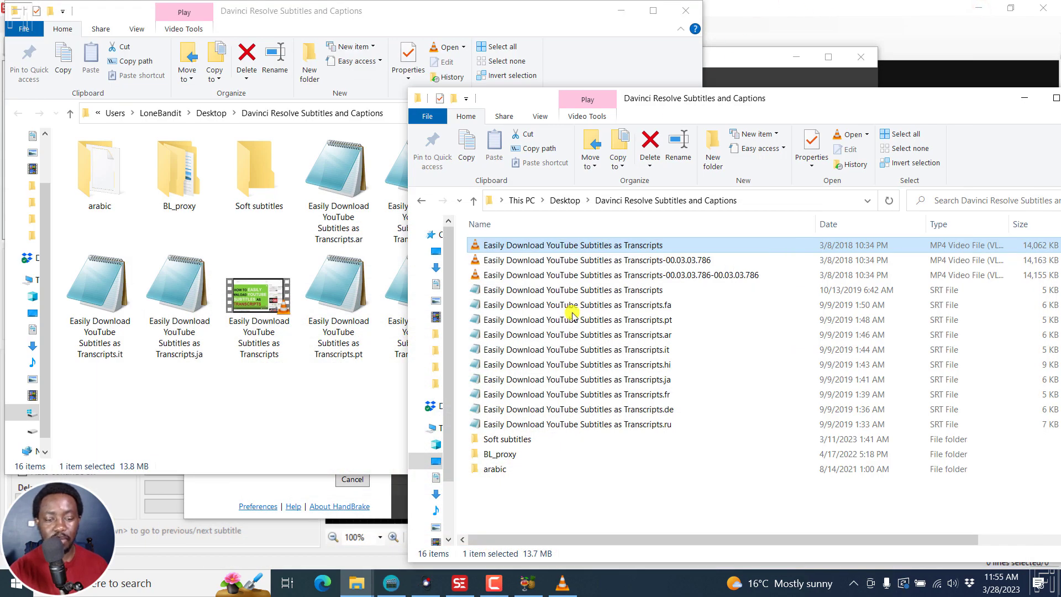
# - Switch to MKVToolNix and add the original MP4 plus its unsuffixed, ar, it, hi and ja SRT files to the current multiplex settings
pyautogui.click(427, 586)
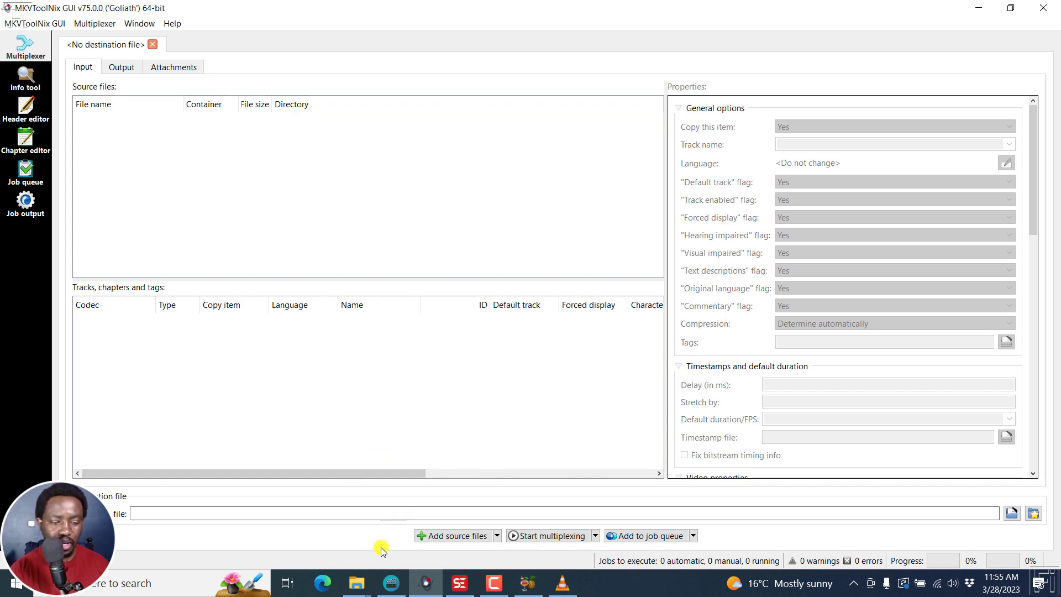
pyautogui.moveTo(356, 582)
pyautogui.click(262, 523)
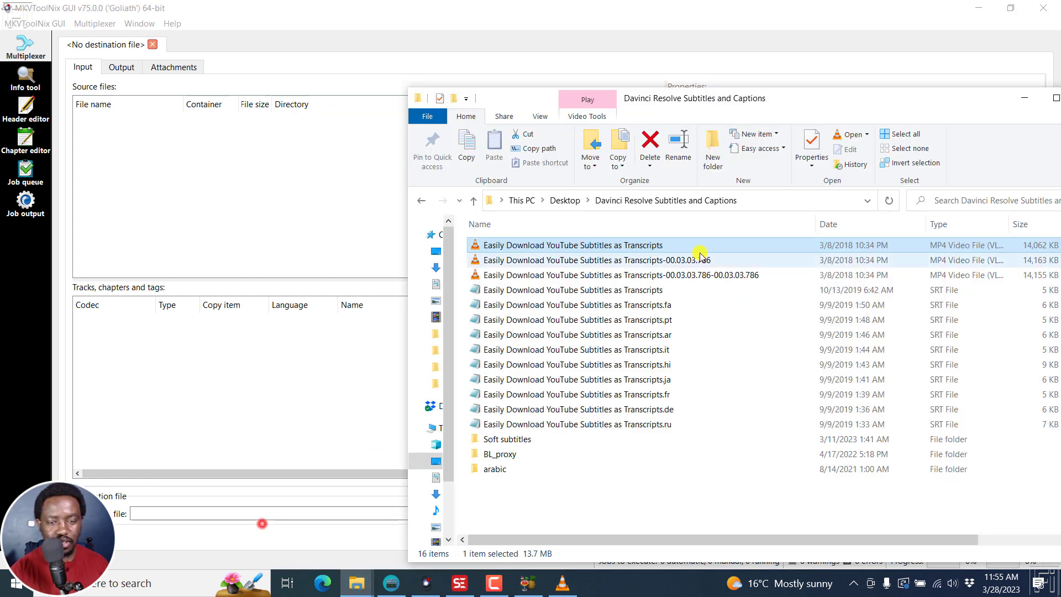
pyautogui.keyDown('ctrl'); pyautogui.click(636, 293); pyautogui.keyUp('ctrl')
pyautogui.keyDown('ctrl'); pyautogui.click(654, 339); pyautogui.keyUp('ctrl')
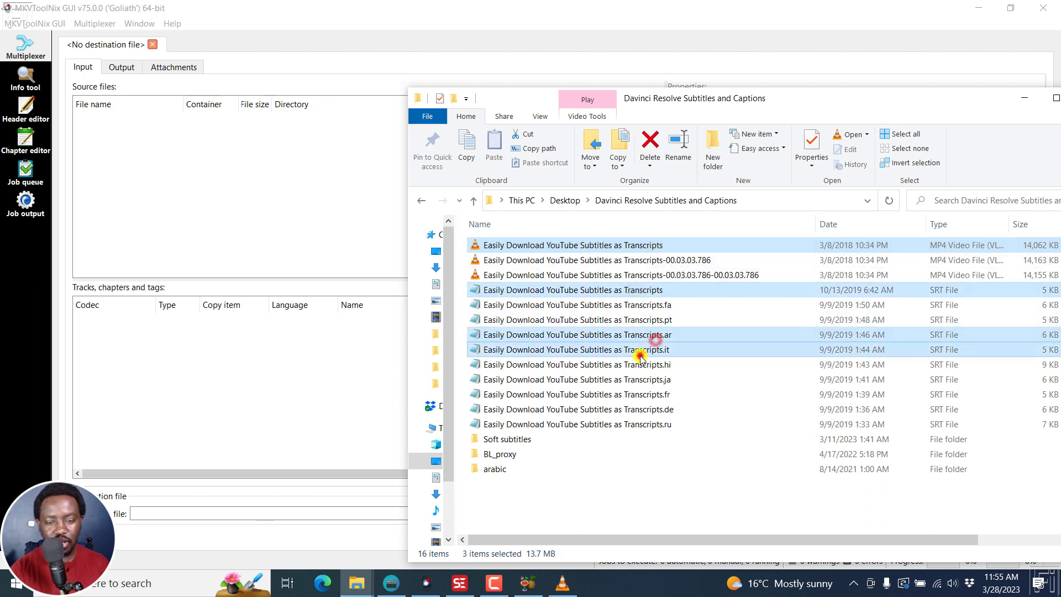
pyautogui.keyDown('ctrl'); pyautogui.click(640, 351); pyautogui.keyUp('ctrl')
pyautogui.keyDown('ctrl'); pyautogui.click(644, 365); pyautogui.keyUp('ctrl')
pyautogui.keyDown('ctrl'); pyautogui.click(650, 380); pyautogui.keyUp('ctrl')
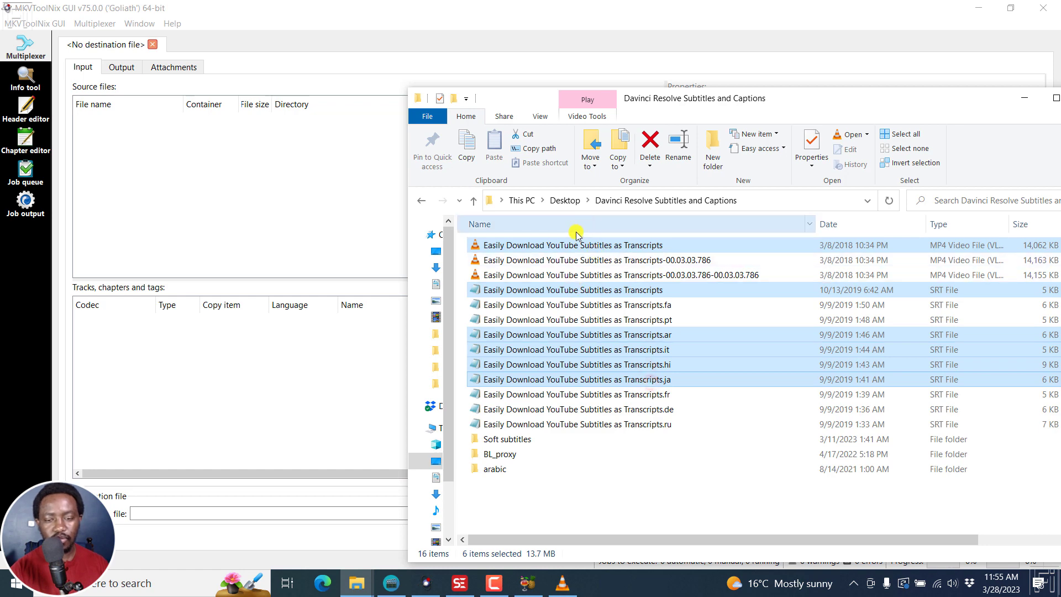
pyautogui.moveTo(552, 245); pyautogui.dragTo(253, 213)
pyautogui.click(360, 25)
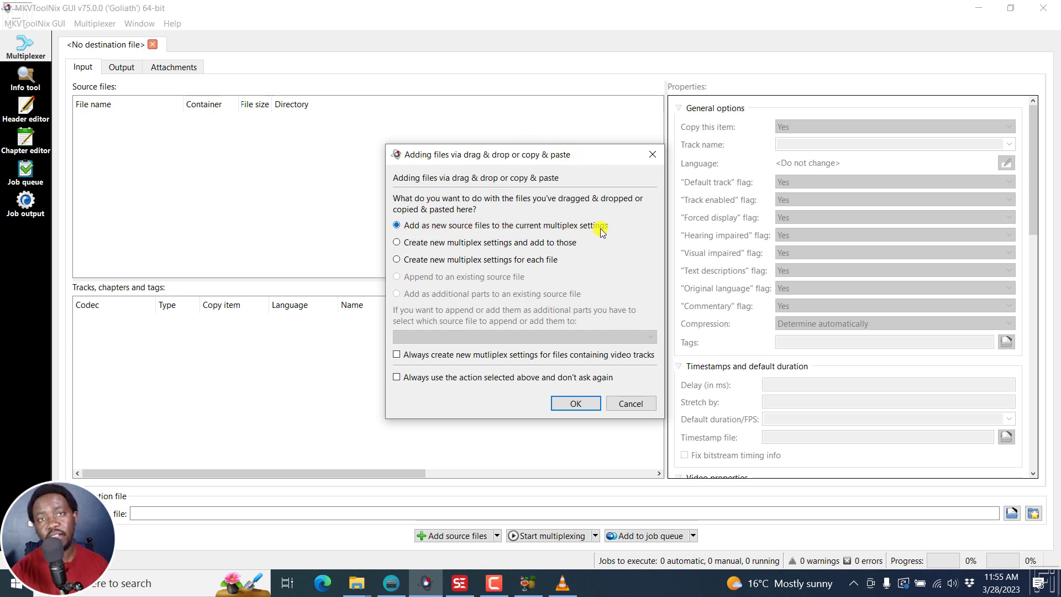
pyautogui.click(574, 402)
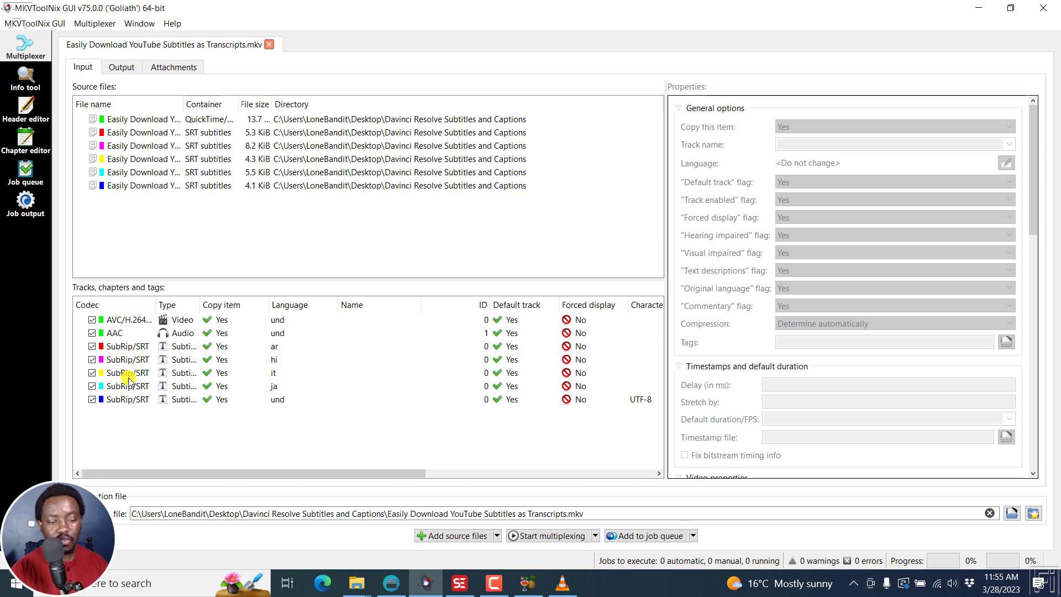
# - Set the language of the undetermined SubRip/SRT subtitle track to English (en; eng)
pyautogui.click(274, 399)
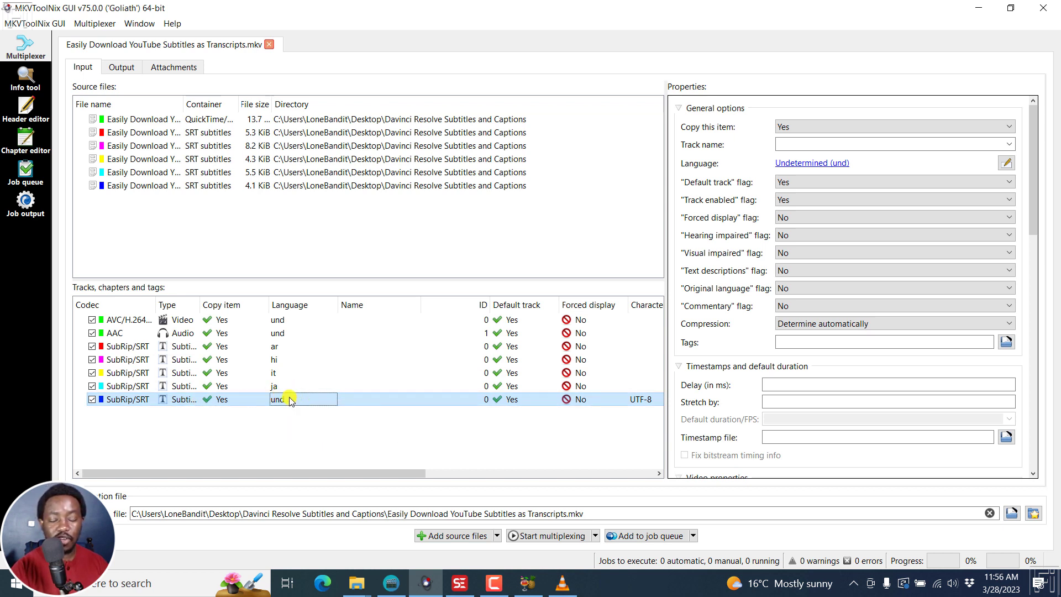
pyautogui.click(814, 163)
pyautogui.click(510, 227)
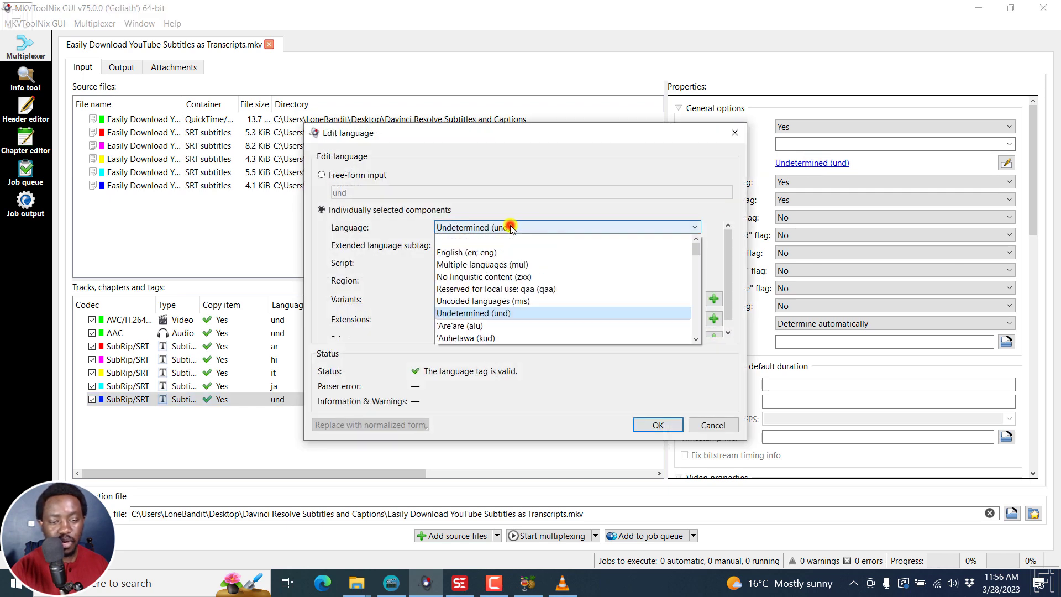
pyautogui.click(457, 253)
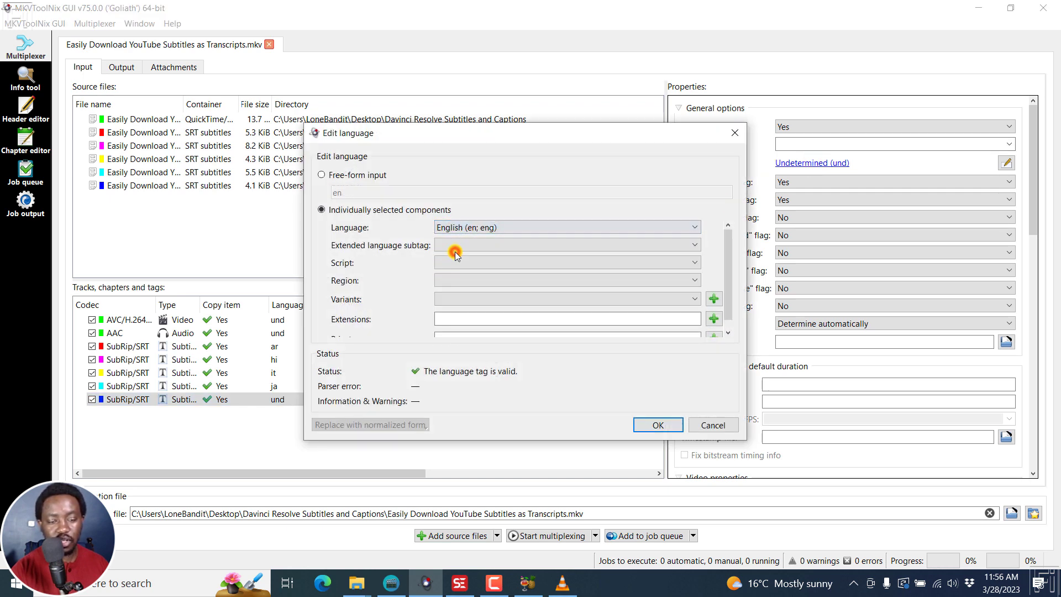
pyautogui.click(659, 426)
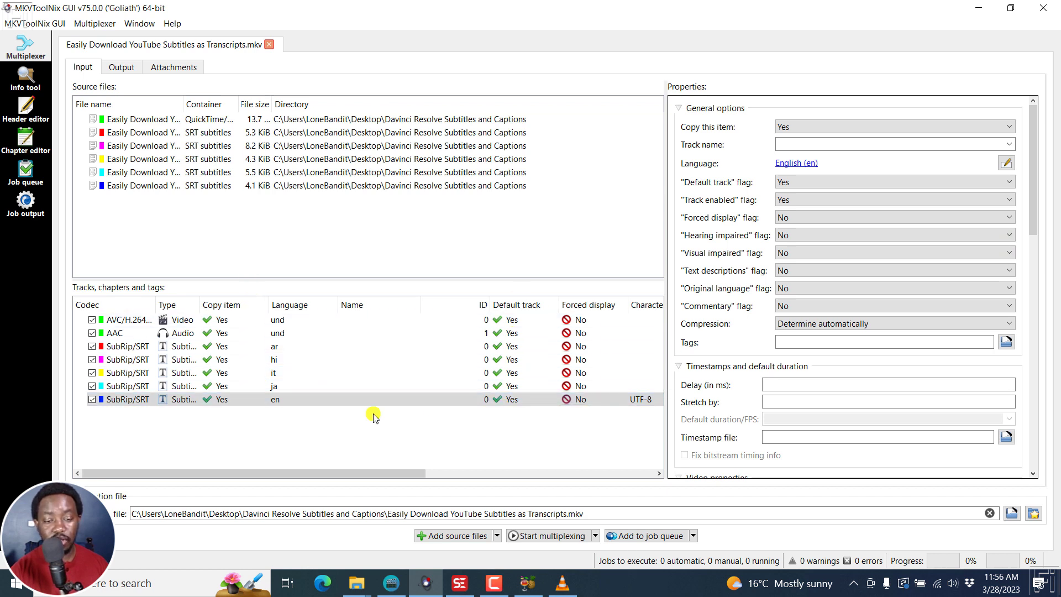
# - Set the "Forced display" flag of the English subtitle track to Yes
pyautogui.click(275, 402)
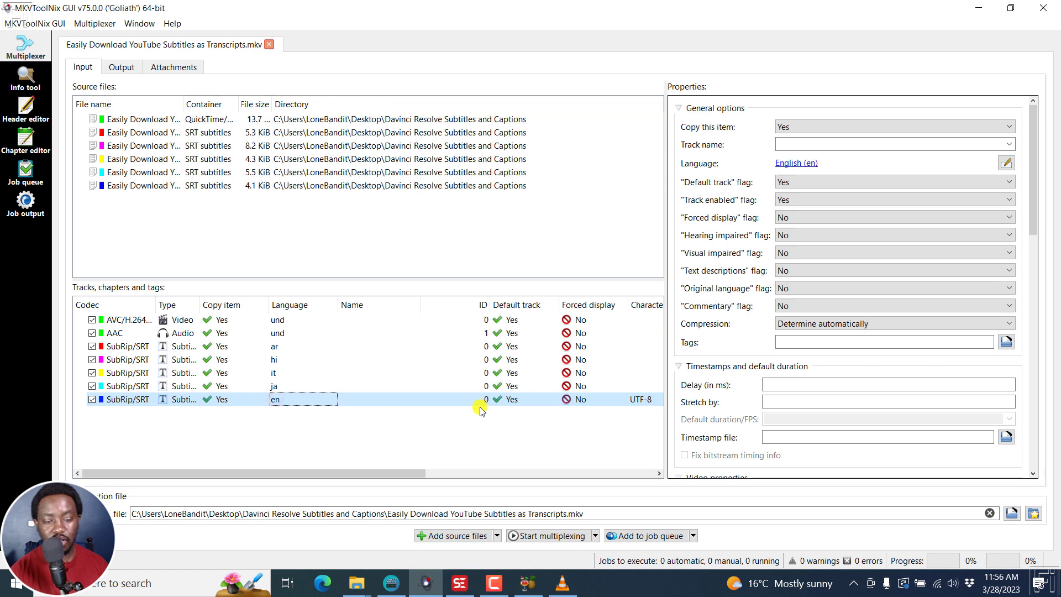
pyautogui.click(793, 219)
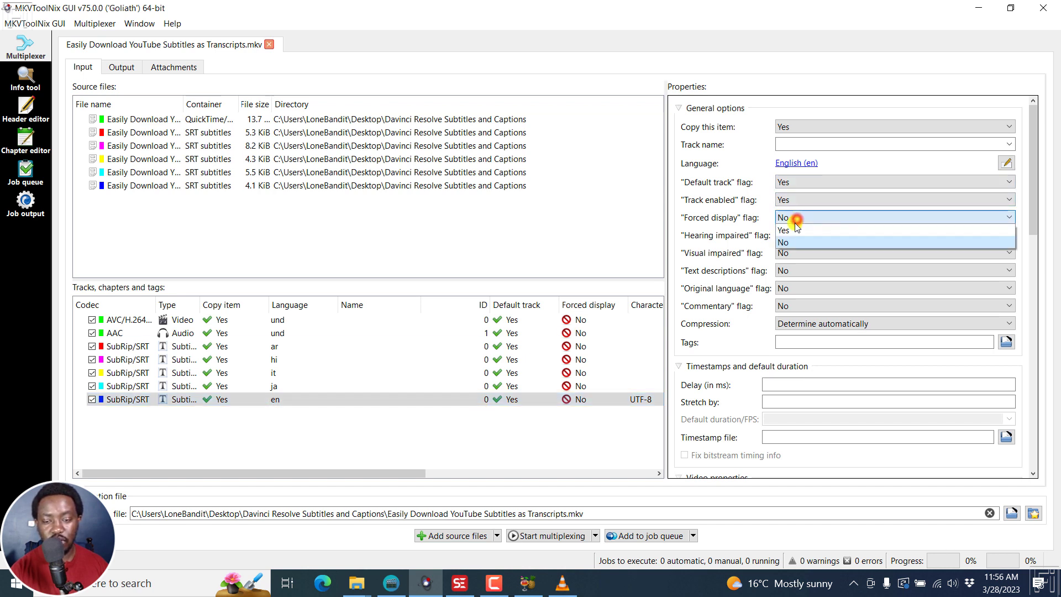
pyautogui.click(792, 232)
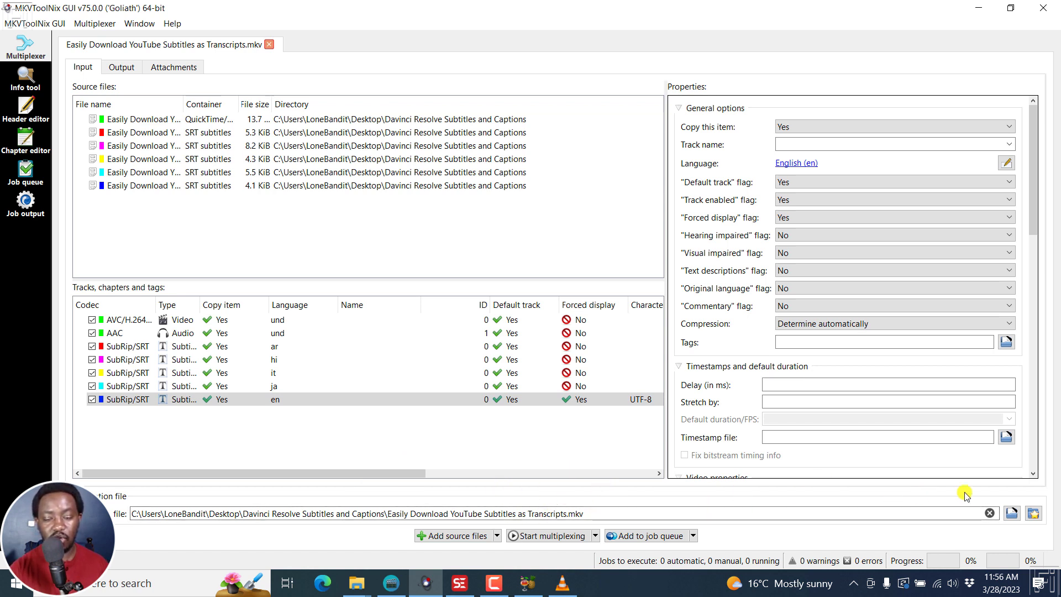
# - Set the destination file name to "Easily Download YouTube Subtitles as Transcripts - Mkvtoolnix Version" as a Matroska file and start multiplexing
pyautogui.click(1013, 515)
pyautogui.click(629, 357)
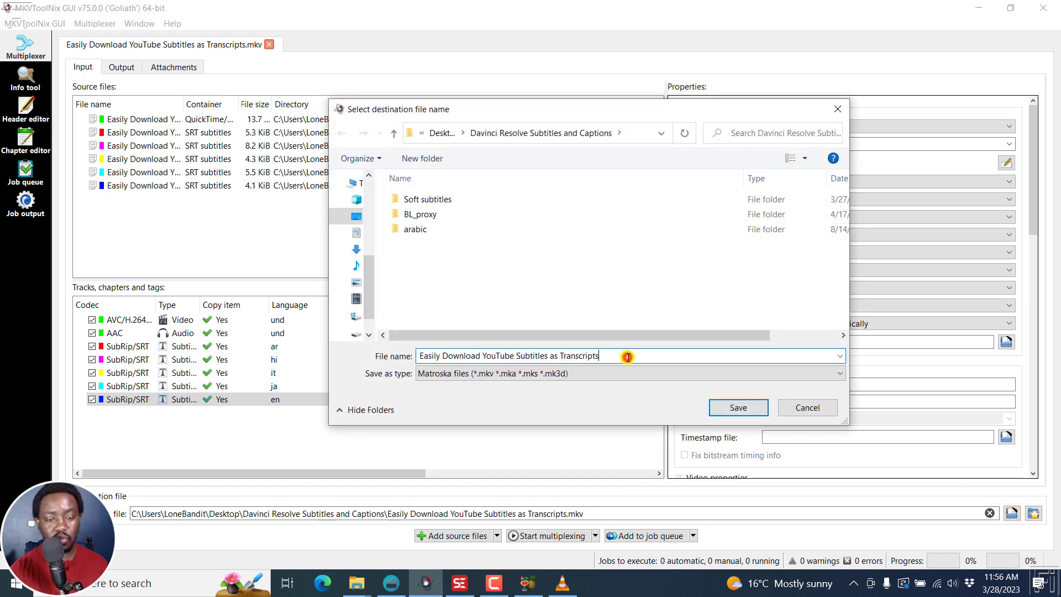
pyautogui.write('- Mkvtoolnix Version')
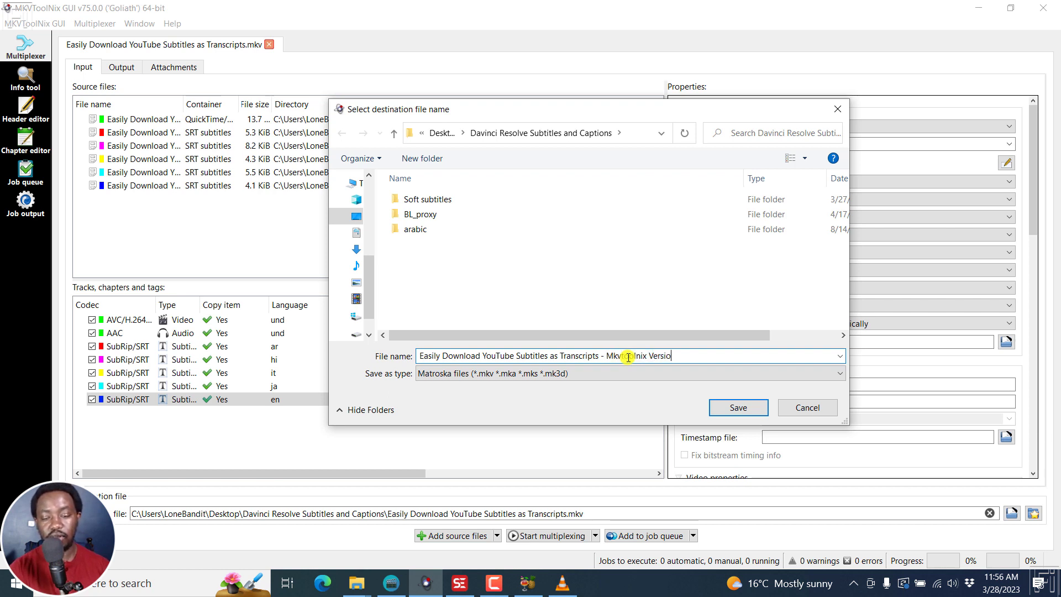
pyautogui.click(807, 374)
pyautogui.click(662, 334)
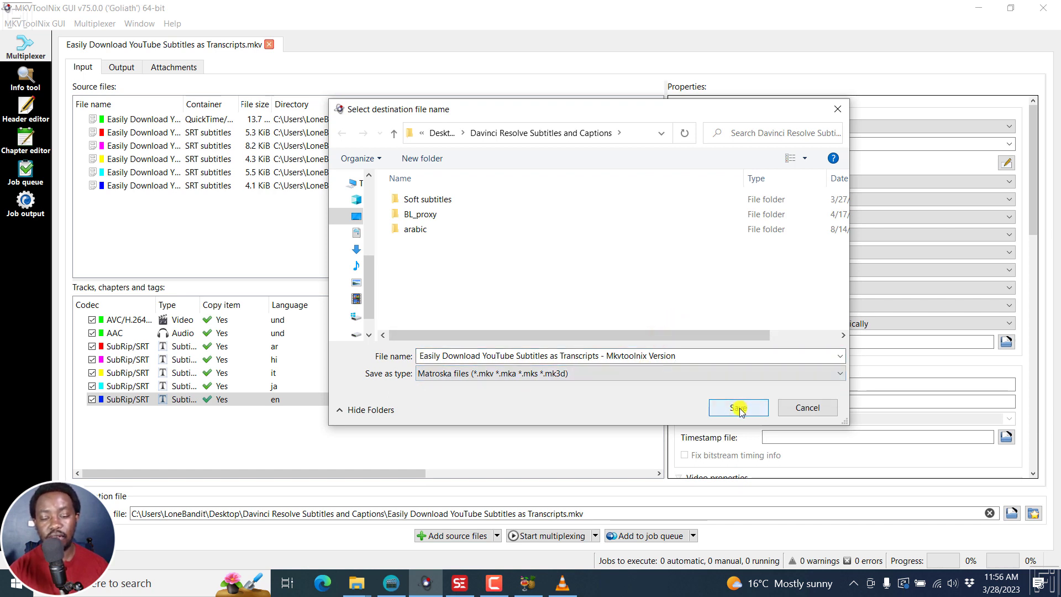
pyautogui.click(762, 408)
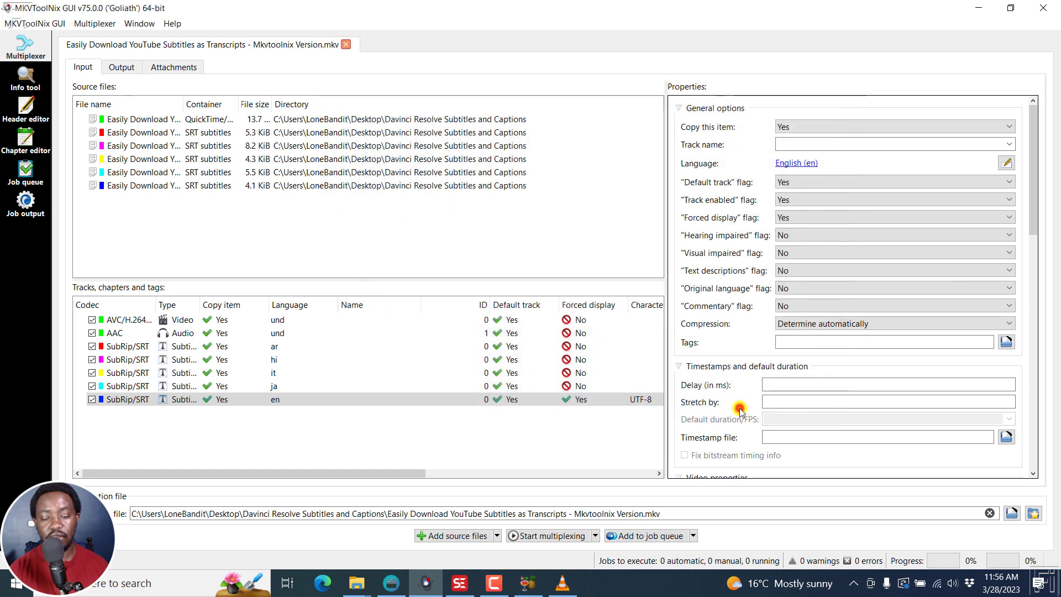
pyautogui.click(549, 536)
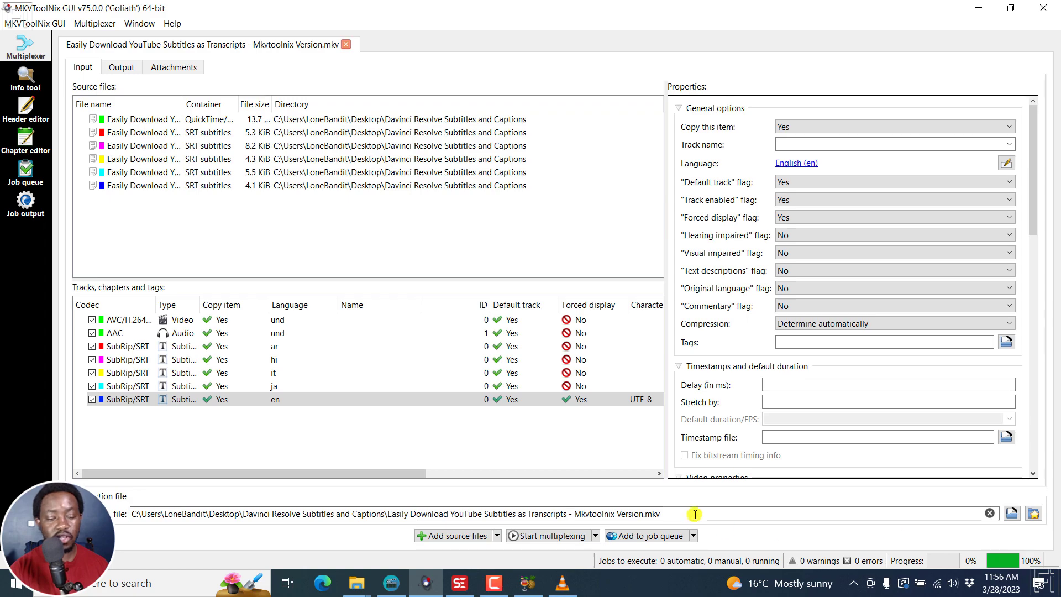
# - Play the new Mkvtoolnix Version MKV from its folder in VLC media player and check its available subtitle tracks
pyautogui.click(355, 583)
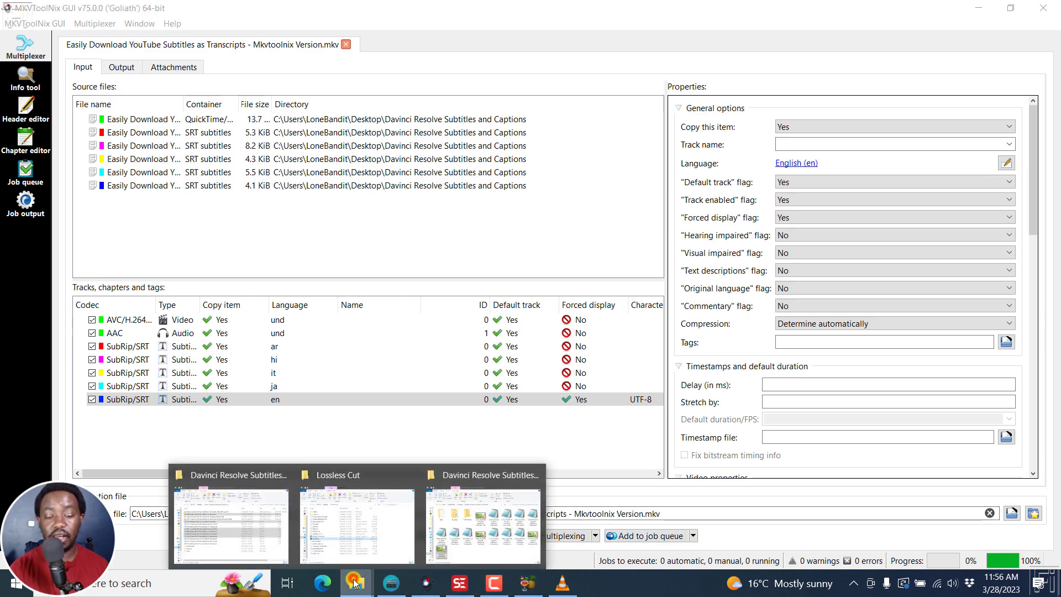
pyautogui.moveTo(519, 511)
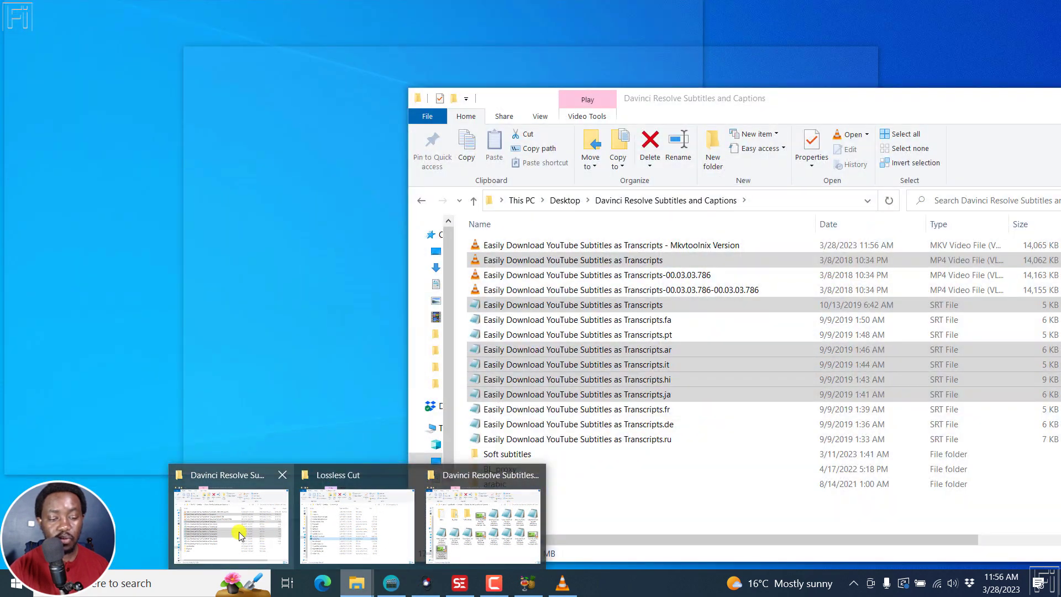
pyautogui.click(238, 529)
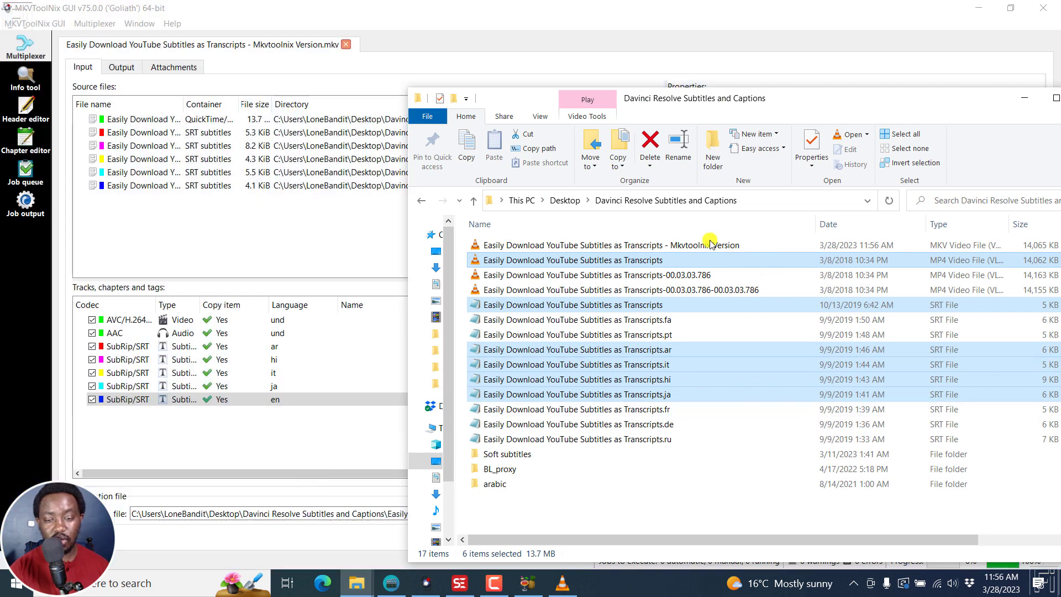
pyautogui.click(666, 246)
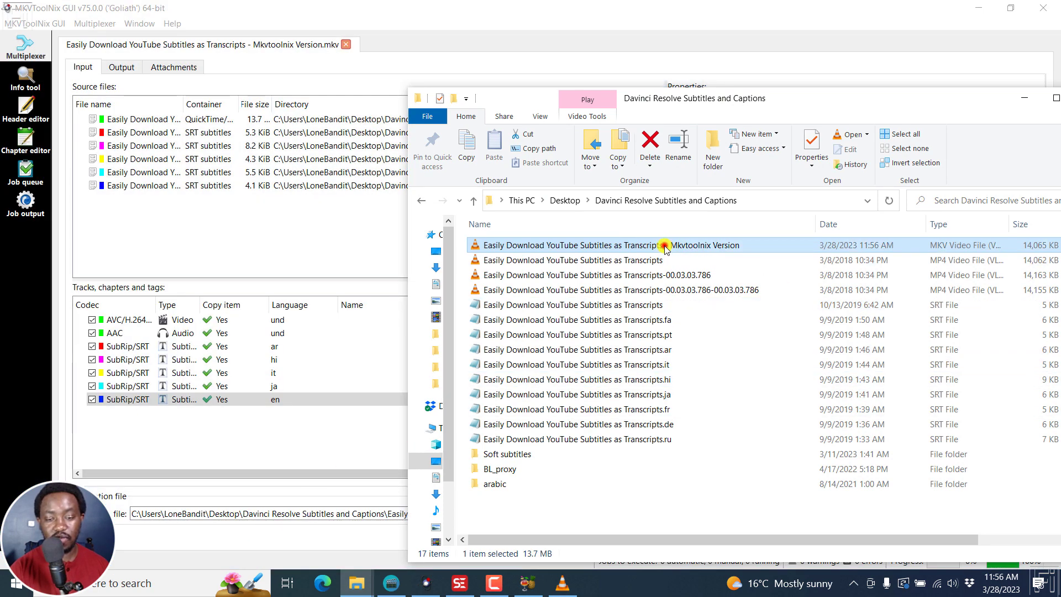
pyautogui.doubleClick(550, 245)
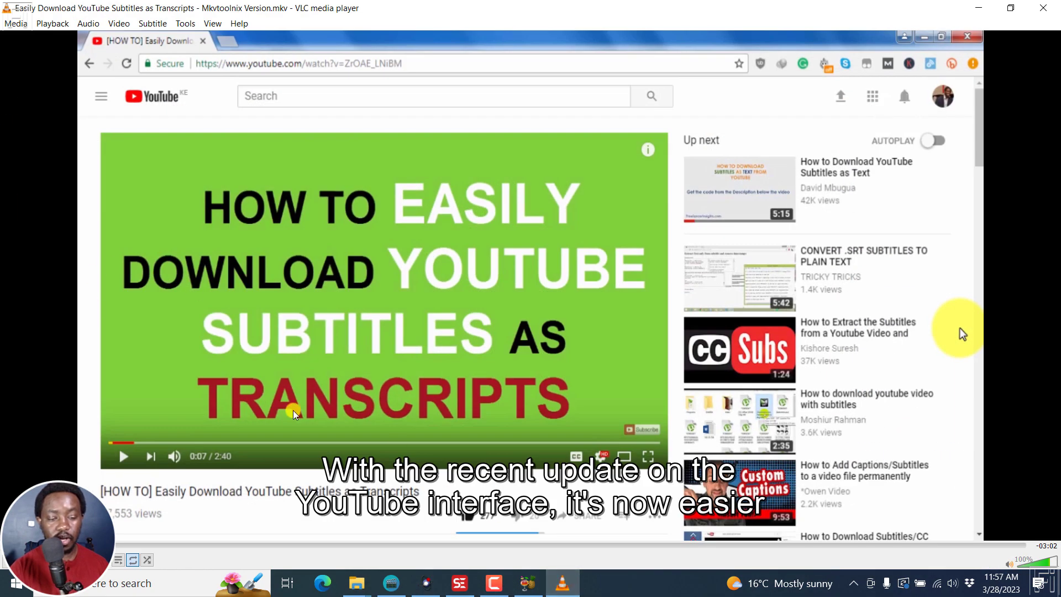
pyautogui.rightClick(296, 238)
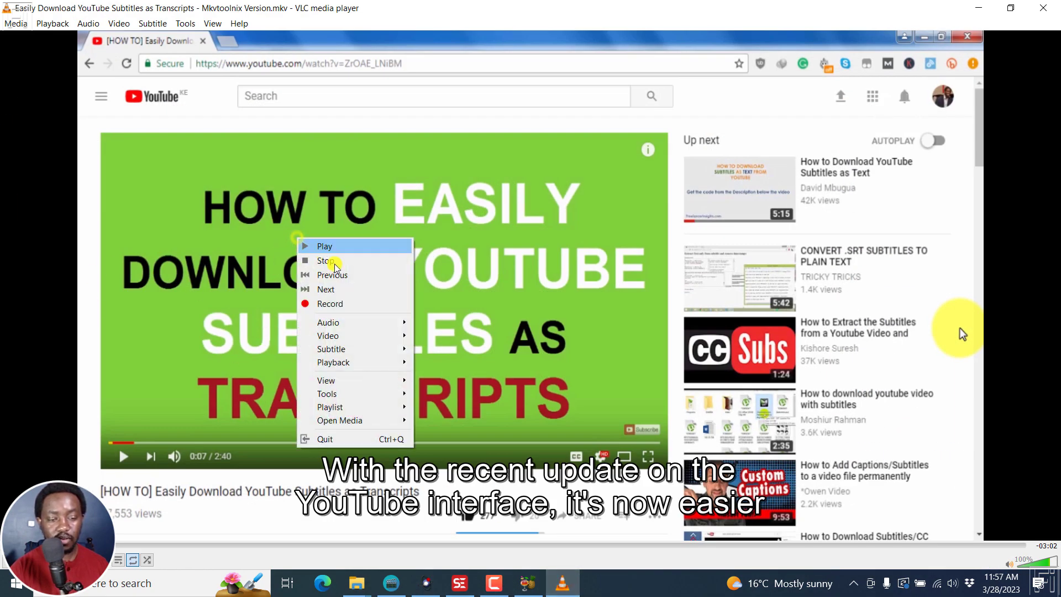
pyautogui.moveTo(359, 352)
pyautogui.moveTo(455, 367)
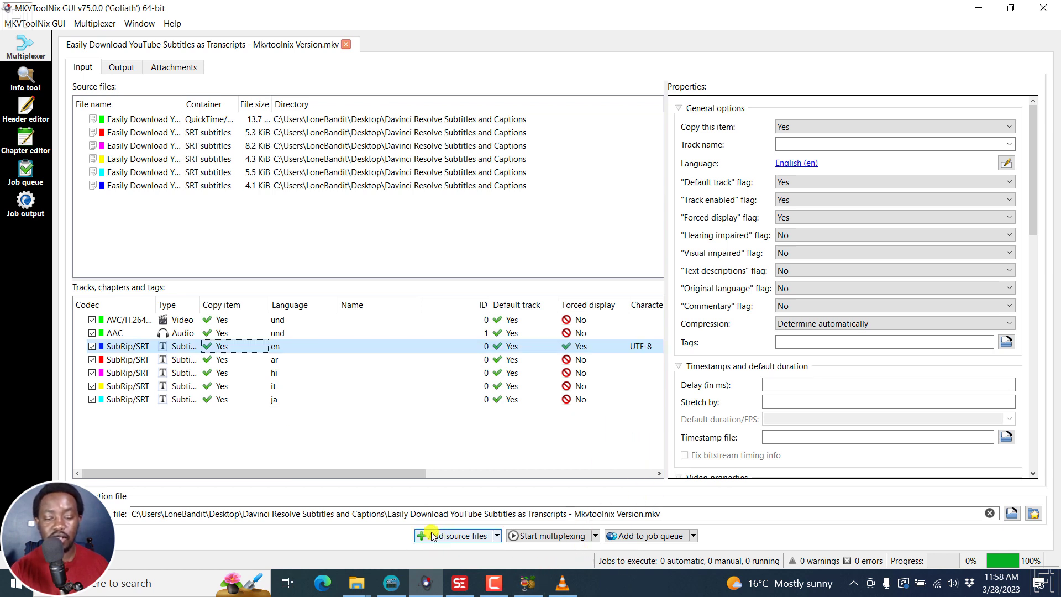
# - Remove all source files and their tracks from the current multiplex settings in MKVToolNix
pyautogui.moveTo(237, 454); pyautogui.dragTo(111, 321)
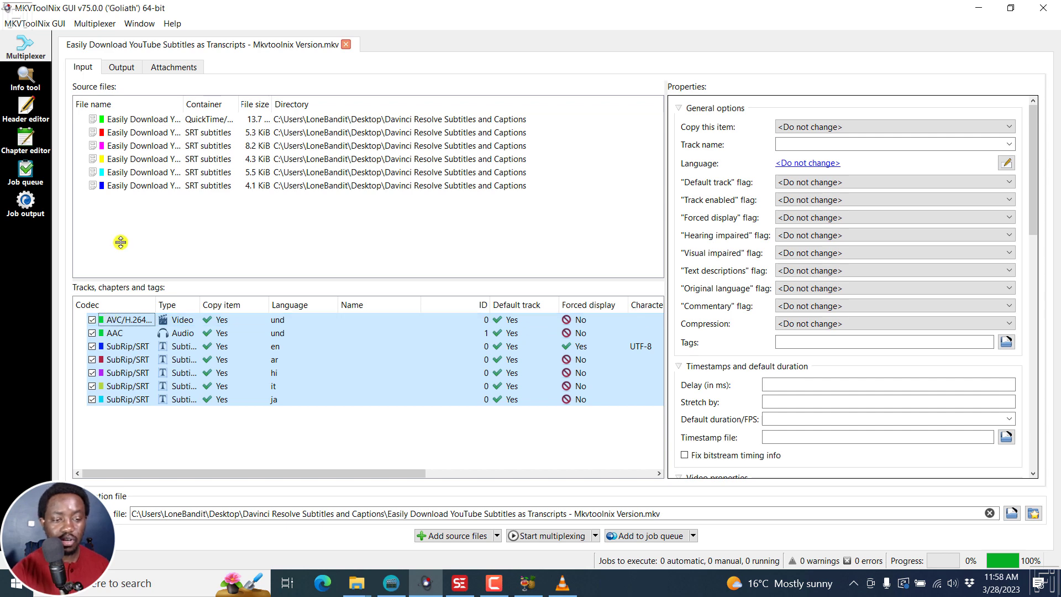
pyautogui.moveTo(199, 221); pyautogui.dragTo(103, 113)
pyautogui.press('Delete')
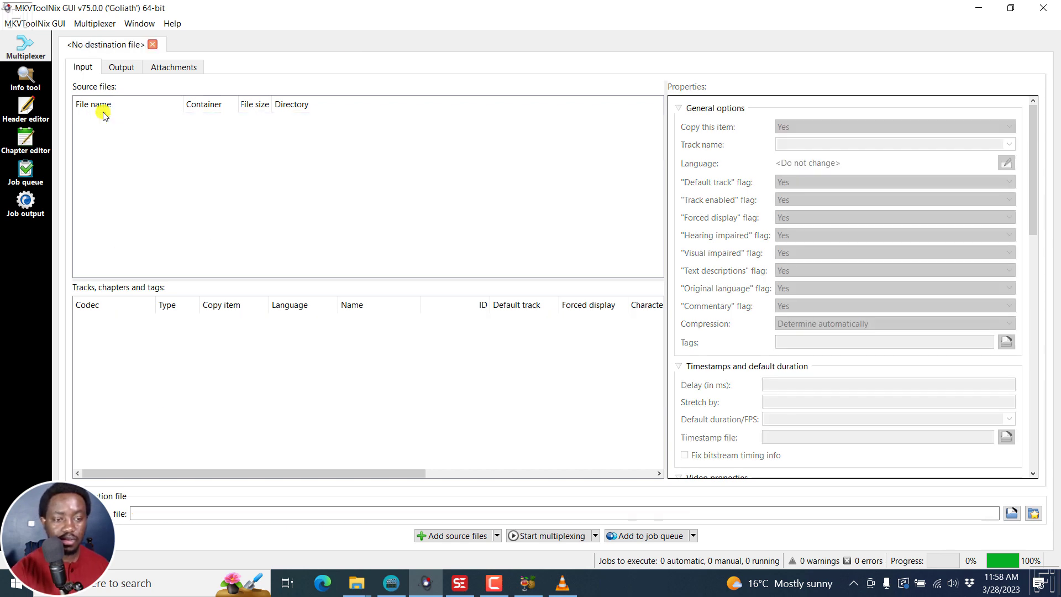
# - Add the "Easily Download YouTube Subtitles as Transcripts - Mkvtoolnix Version" MKV from its folder as the source file
pyautogui.moveTo(356, 582)
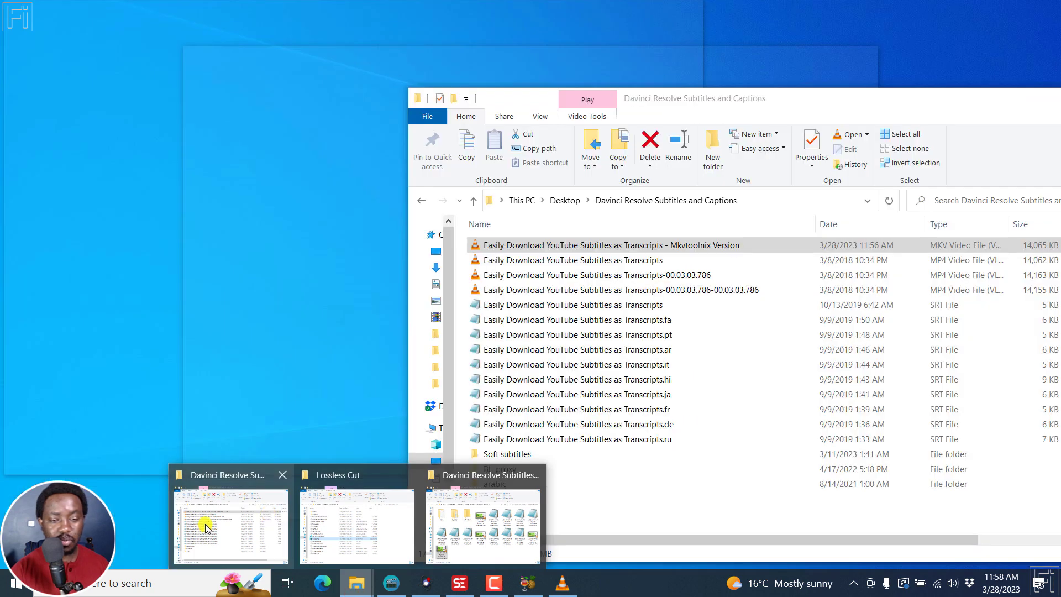
pyautogui.click(228, 519)
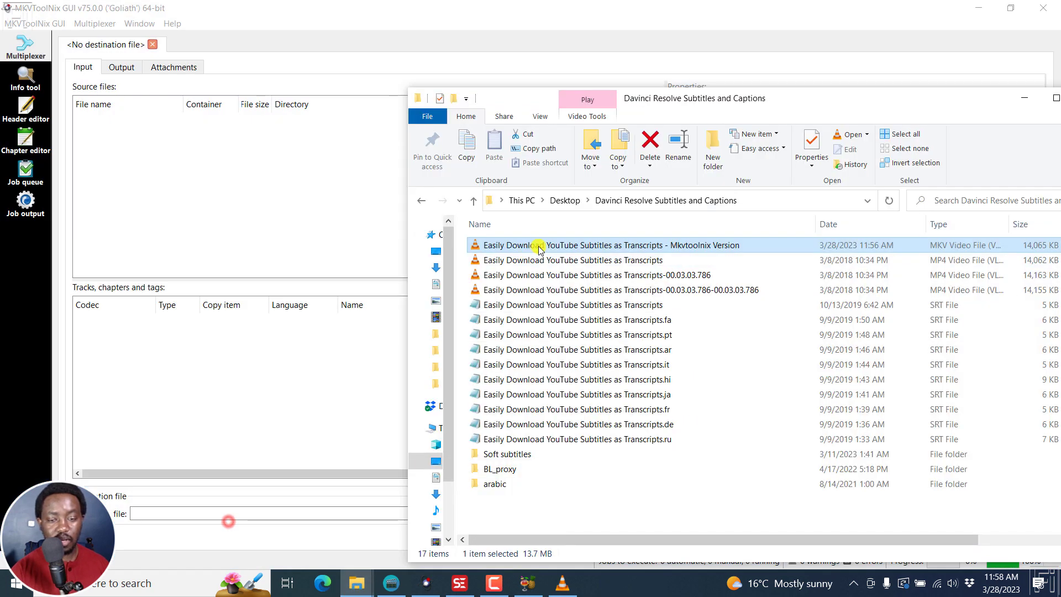
pyautogui.moveTo(523, 247); pyautogui.dragTo(170, 191)
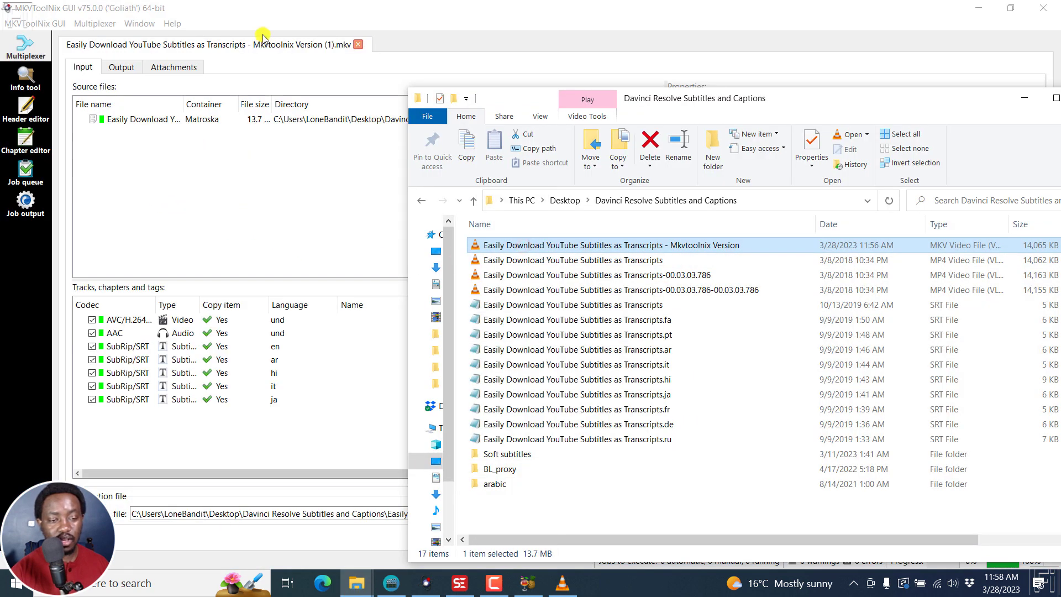
pyautogui.click(348, 4)
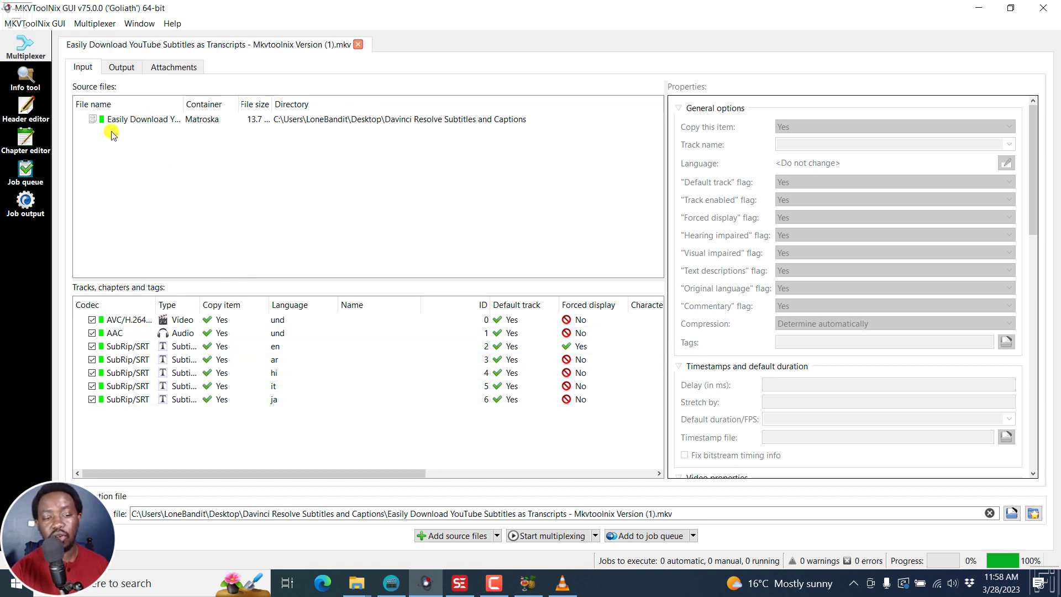
pyautogui.click(131, 120)
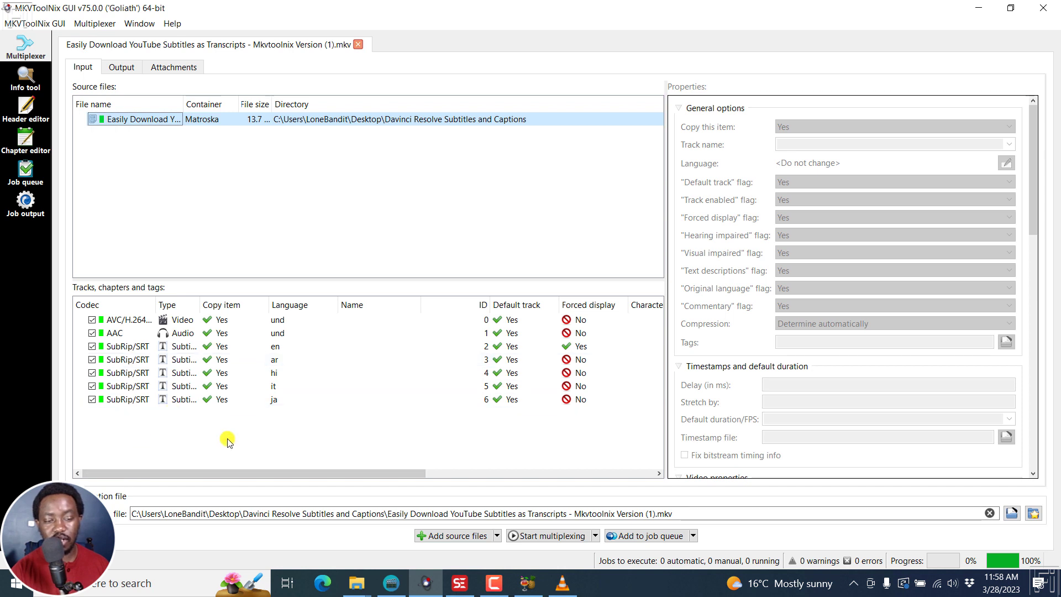
# - Exclude the en, ar, hi, it and ja subtitle tracks from being copied, keeping only the video and audio tracks
pyautogui.moveTo(232, 429); pyautogui.dragTo(127, 351)
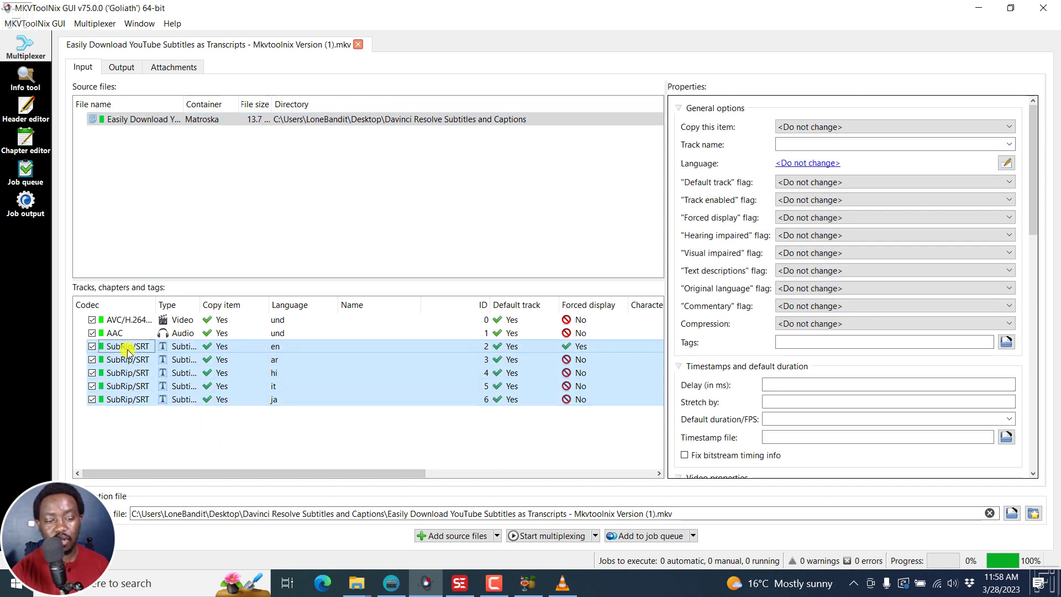
pyautogui.click(92, 347)
pyautogui.click(92, 360)
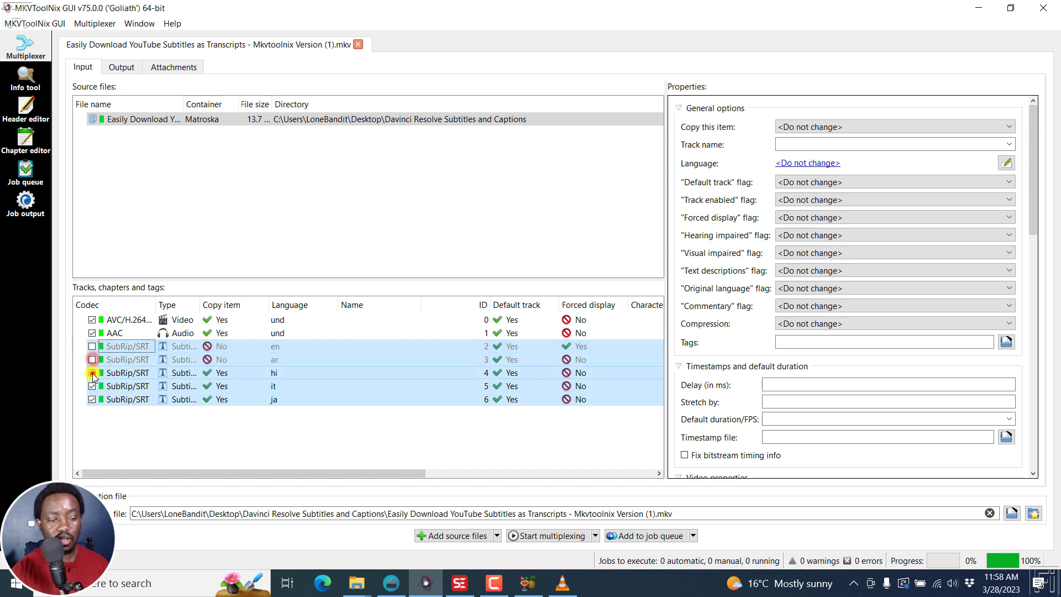
pyautogui.click(92, 373)
pyautogui.click(92, 386)
pyautogui.click(92, 399)
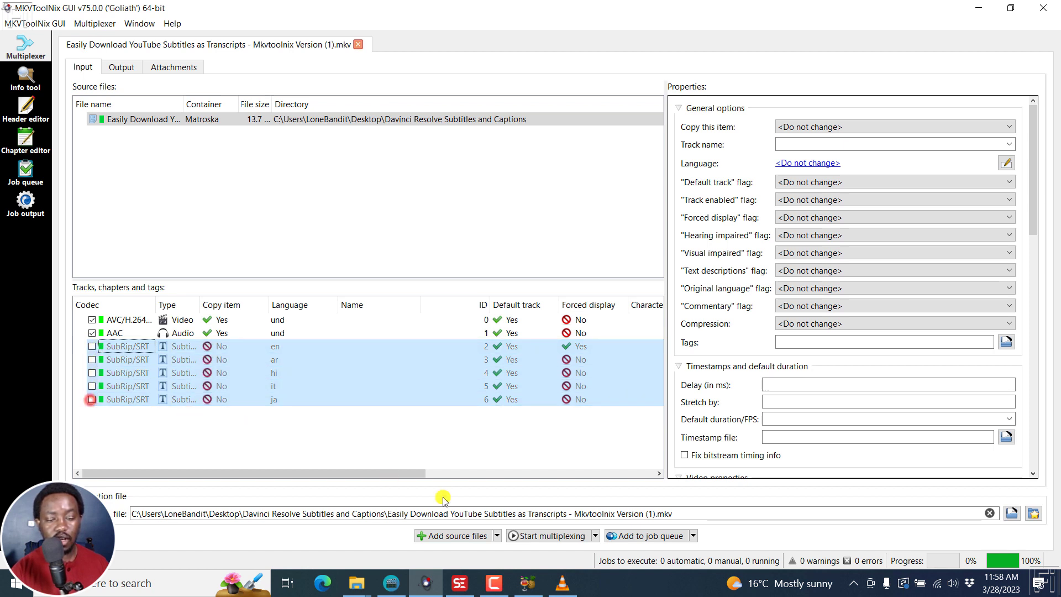
# - Multiplex the video and audio tracks into the Mkvtoolnix Version (1) MKV and close the previously opened video in VLC
pyautogui.click(544, 536)
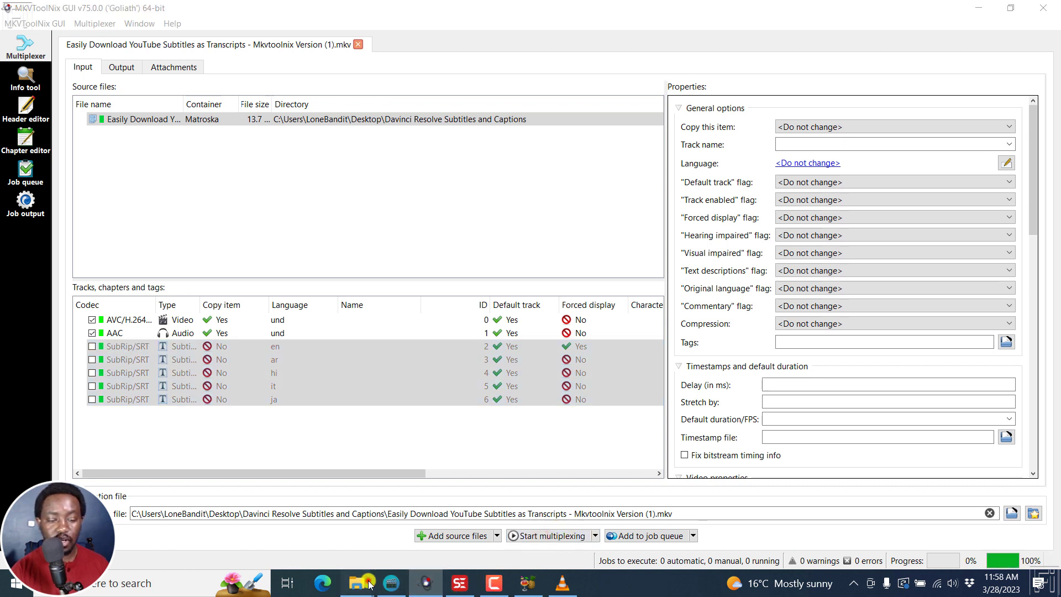
pyautogui.click(563, 583)
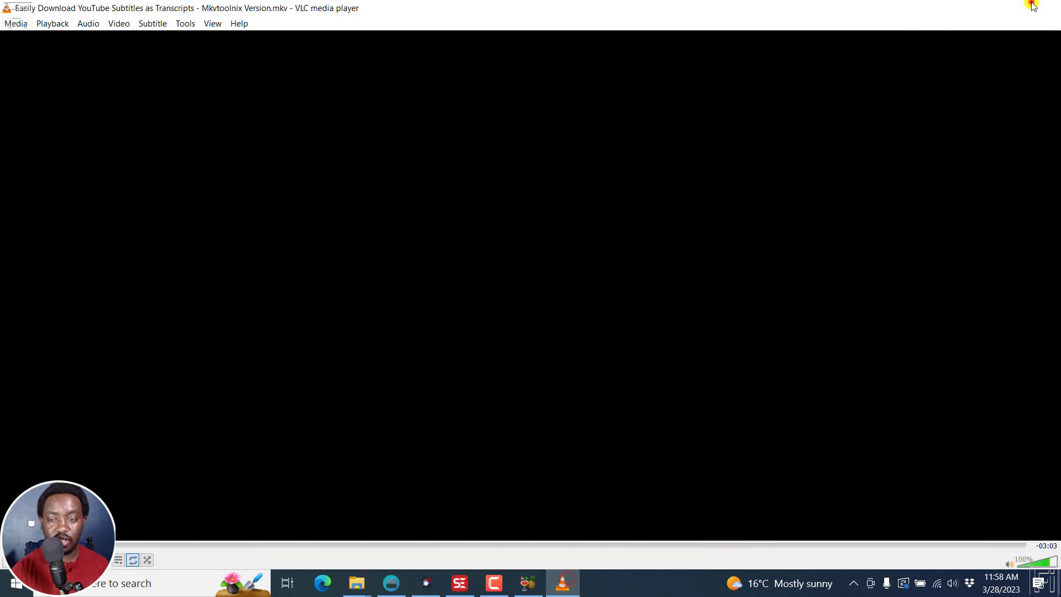
pyautogui.click(1032, 6)
# - Play the new Mkvtoolnix Version (1) MKV from its folder in VLC, check it for subtitle tracks, and close the player
pyautogui.moveTo(357, 583)
pyautogui.click(227, 530)
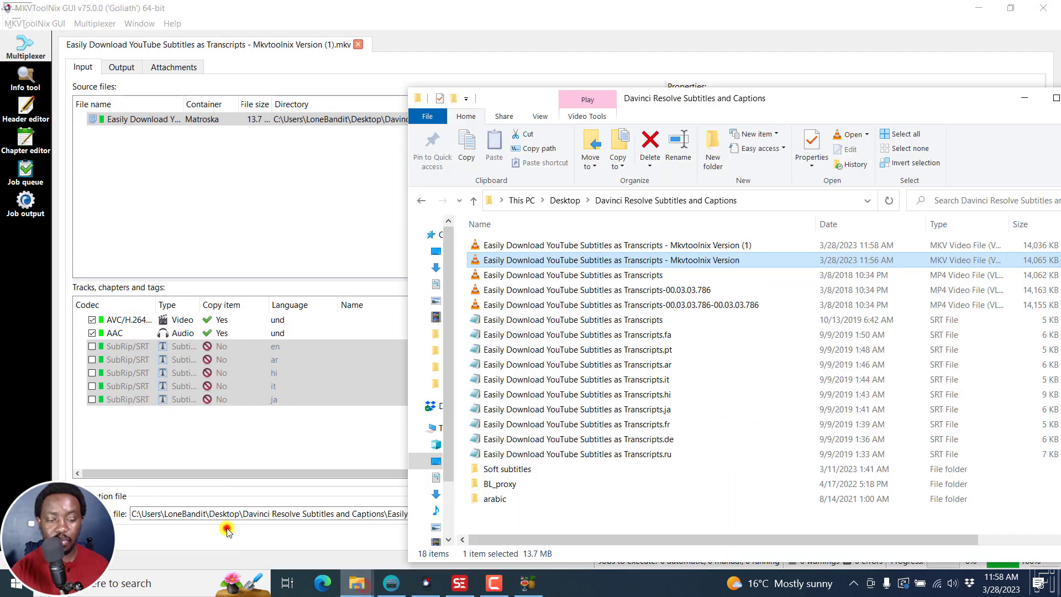
pyautogui.doubleClick(664, 245)
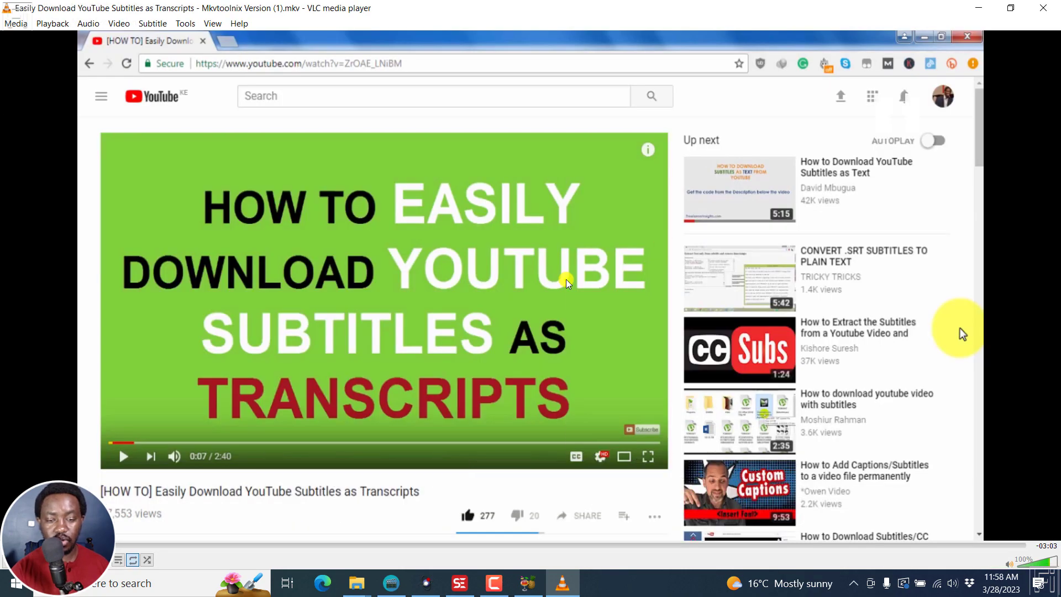
pyautogui.rightClick(568, 283)
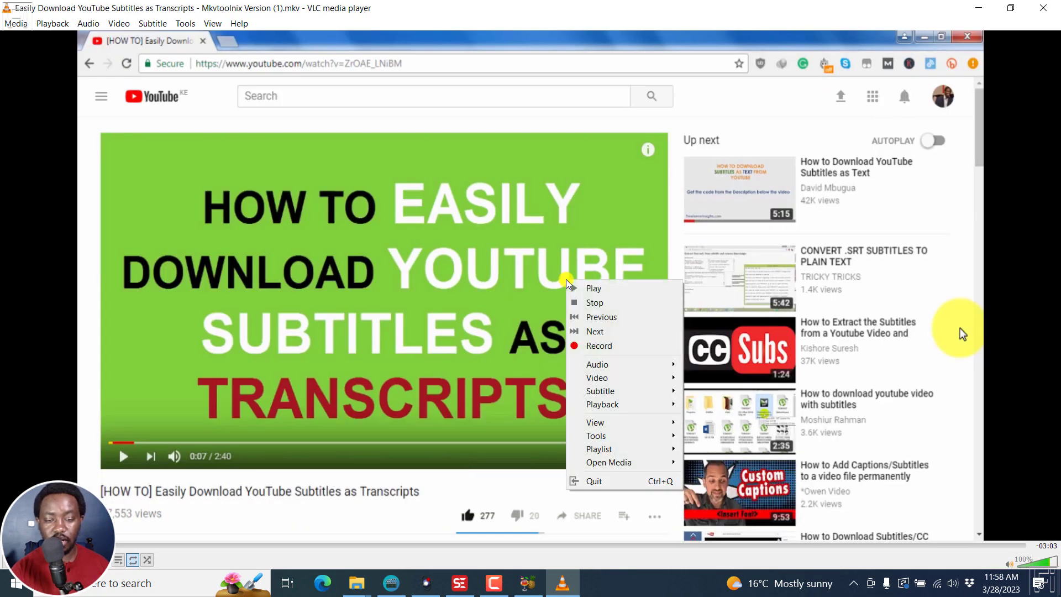
pyautogui.moveTo(611, 391)
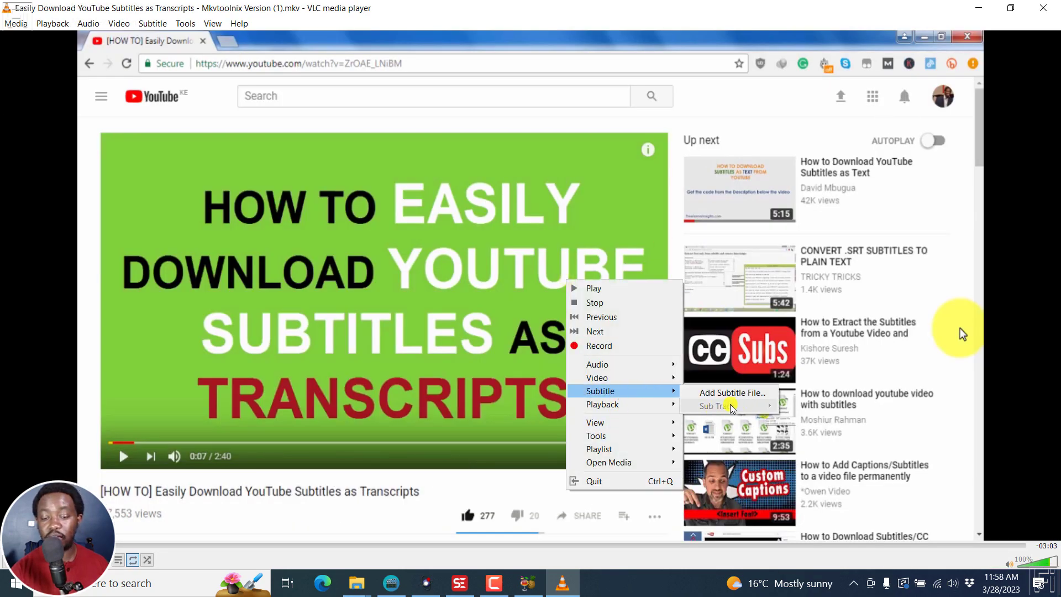
pyautogui.click(739, 230)
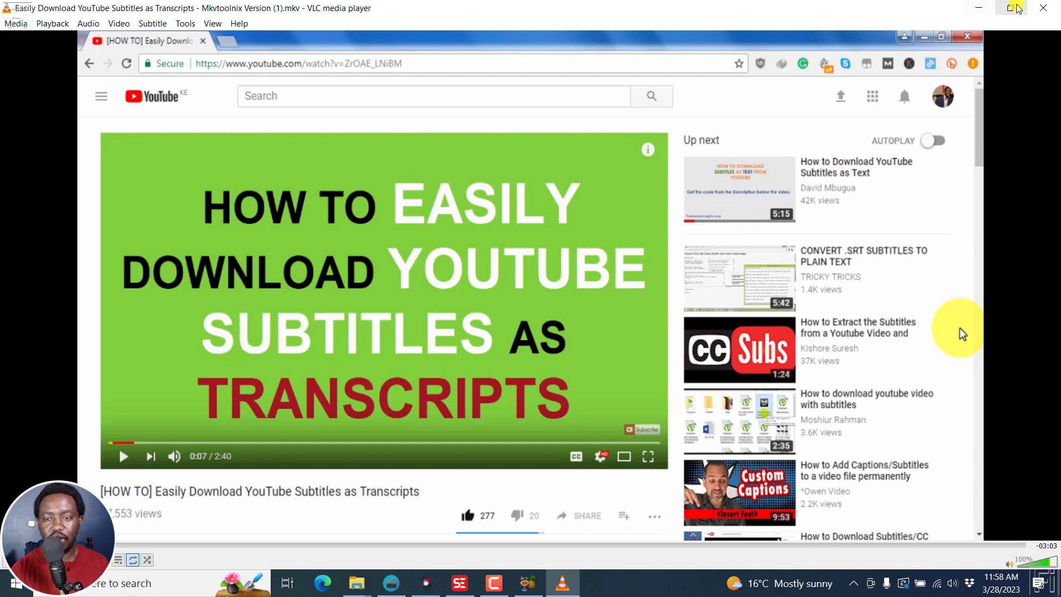
pyautogui.click(1042, 7)
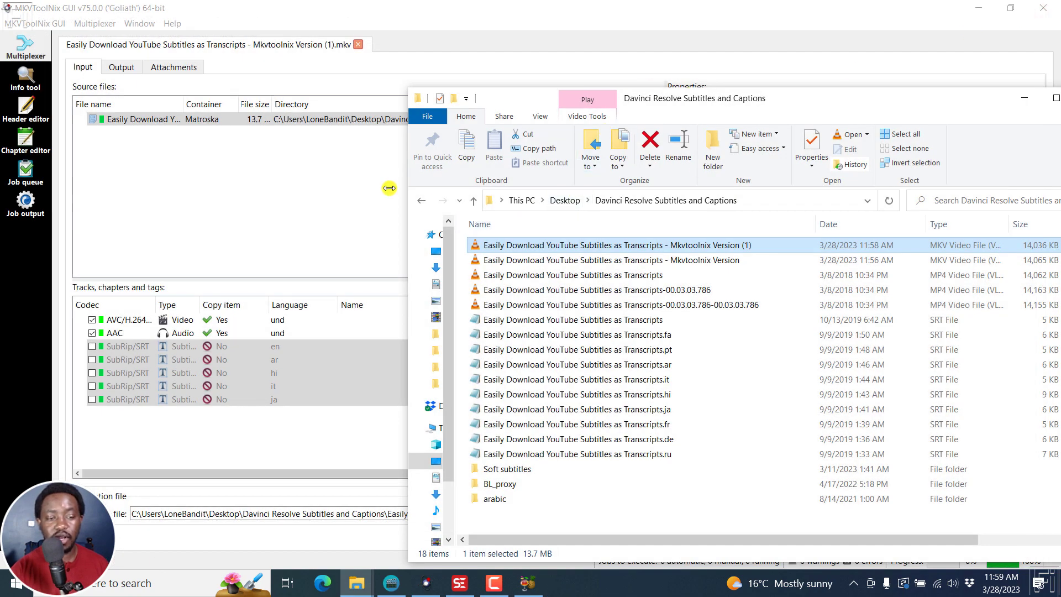
# - Switch to Subtitle Edit and view its version information
pyautogui.click(279, 180)
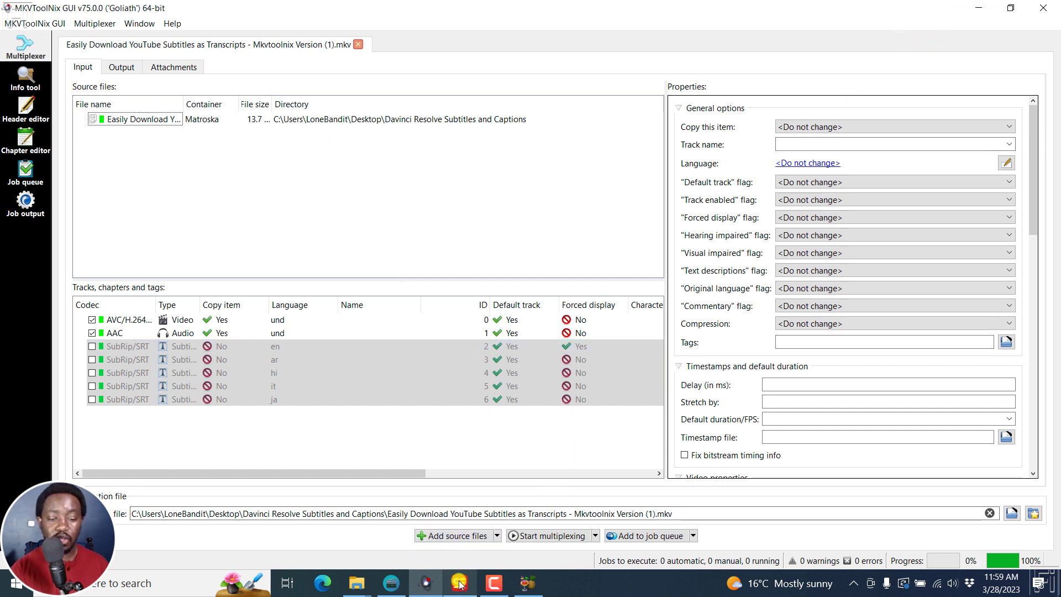
pyautogui.click(460, 582)
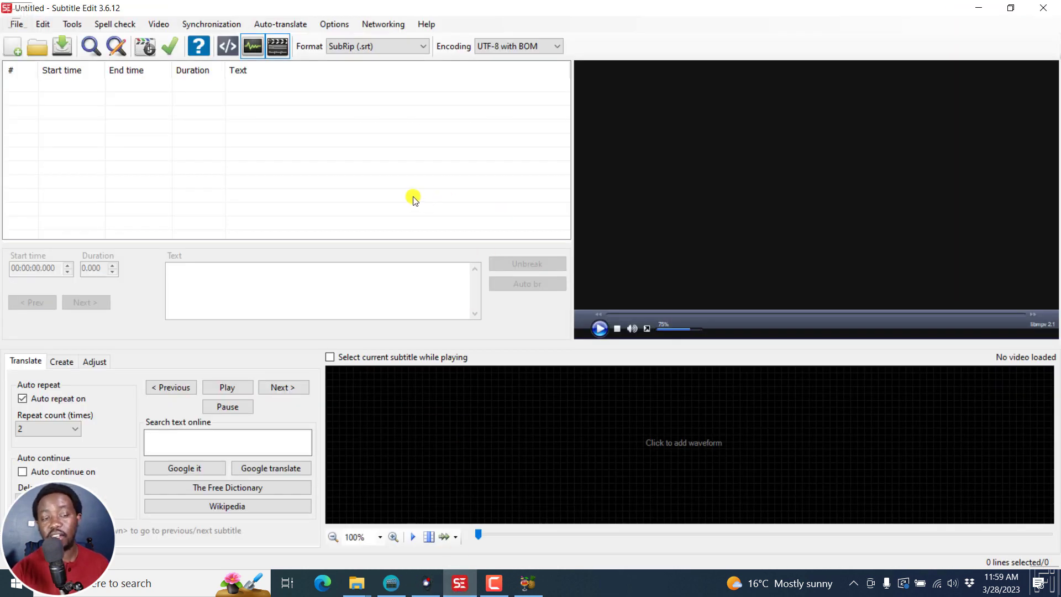
pyautogui.click(426, 24)
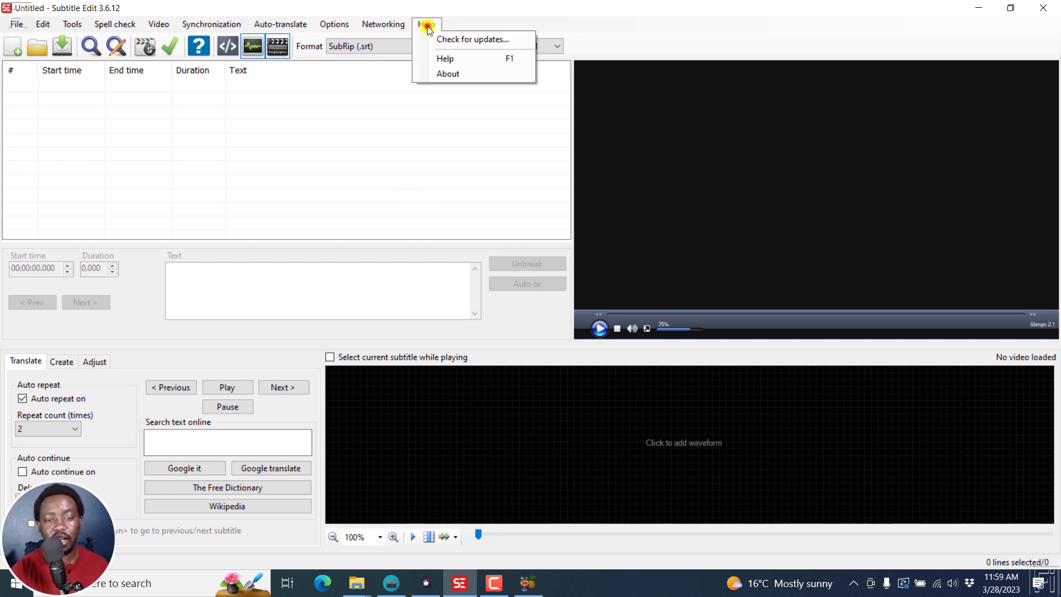
pyautogui.click(467, 75)
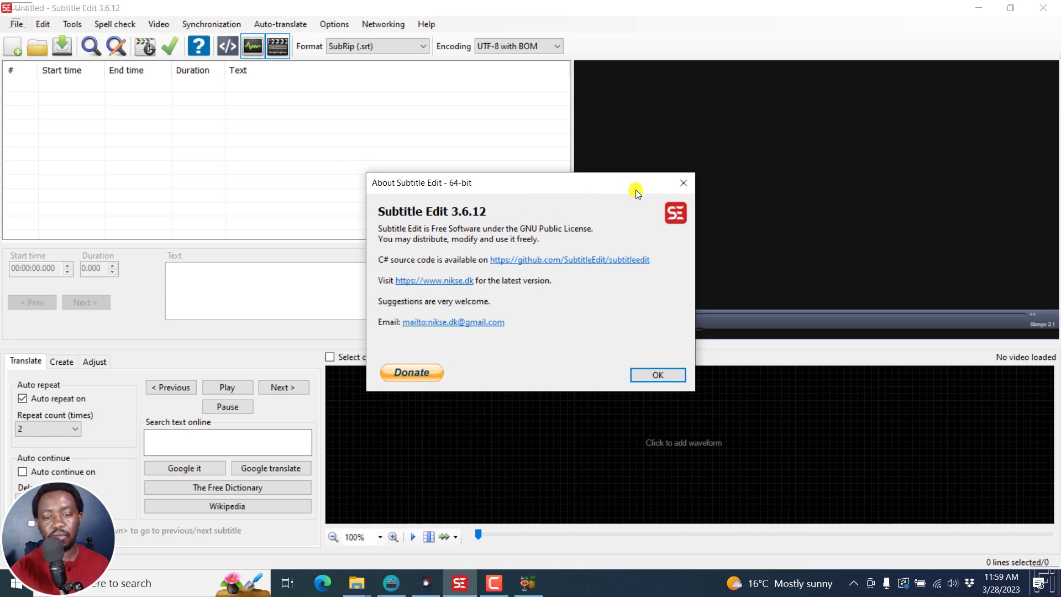
pyautogui.click(683, 183)
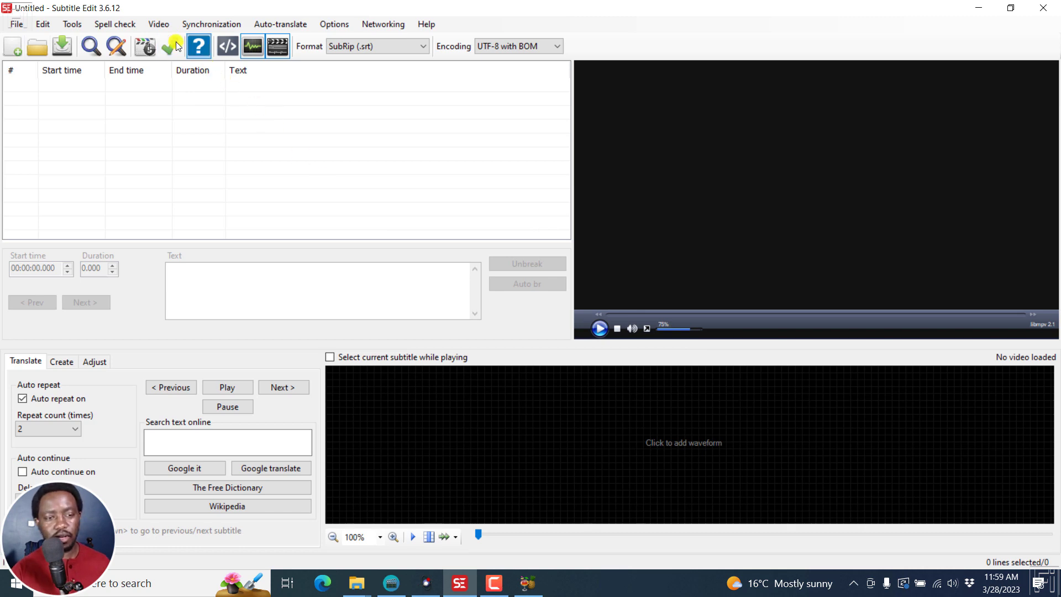
# - Start generating a video with added/removed embedded subtitles, using the "Easily Download YouTube Subtitles as Transcripts" MP4 as the input video
pyautogui.click(151, 24)
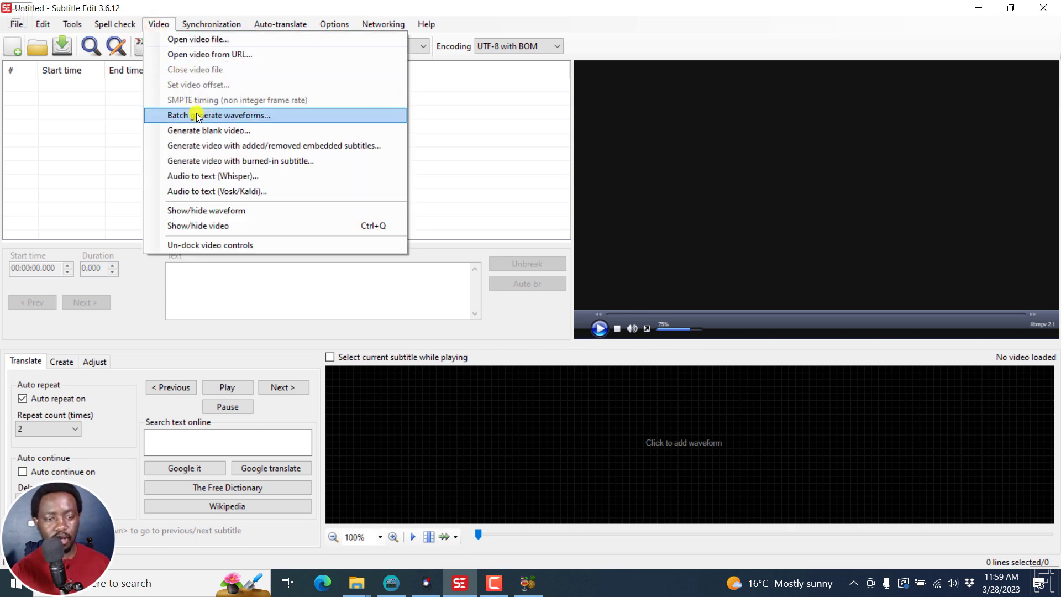
pyautogui.click(237, 146)
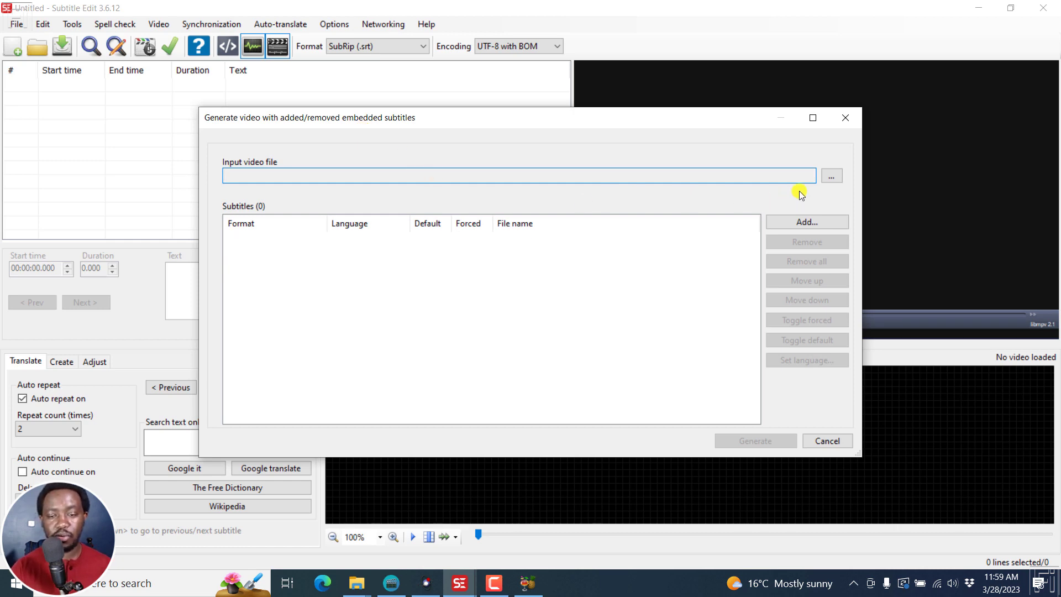
pyautogui.click(833, 177)
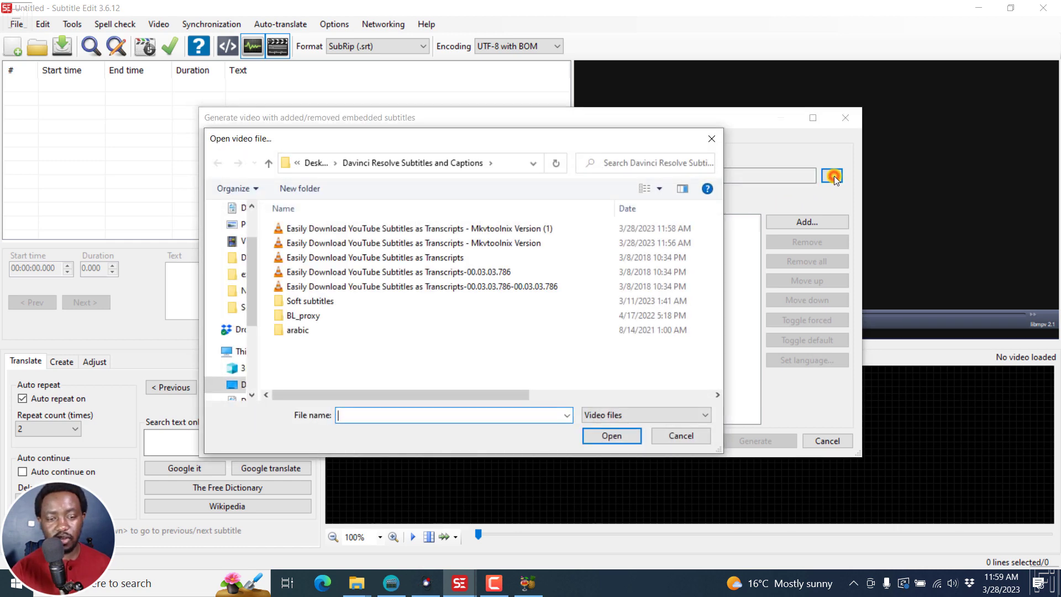
pyautogui.click(340, 257)
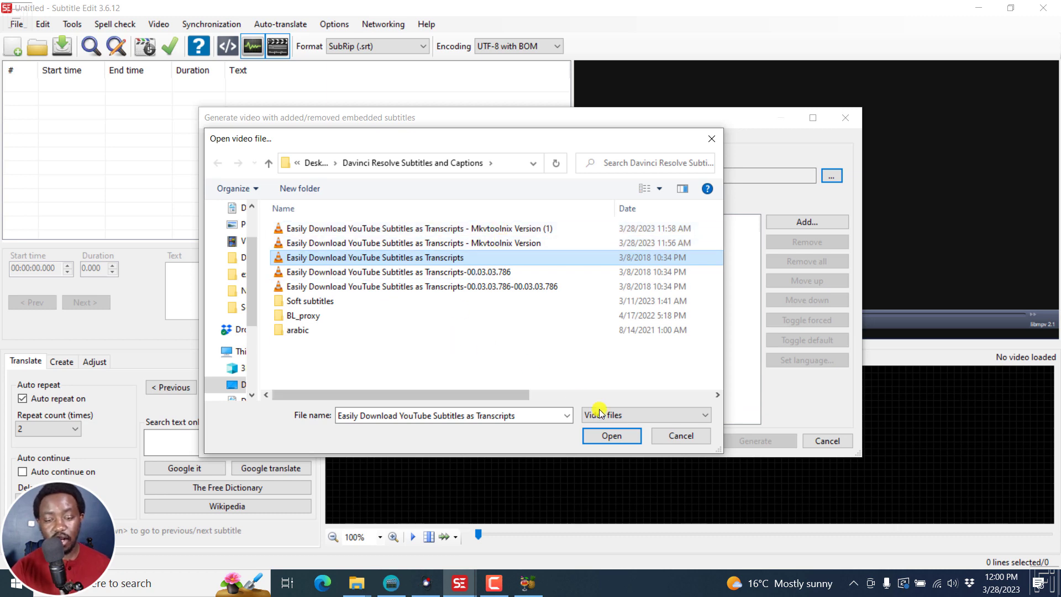
pyautogui.click(606, 438)
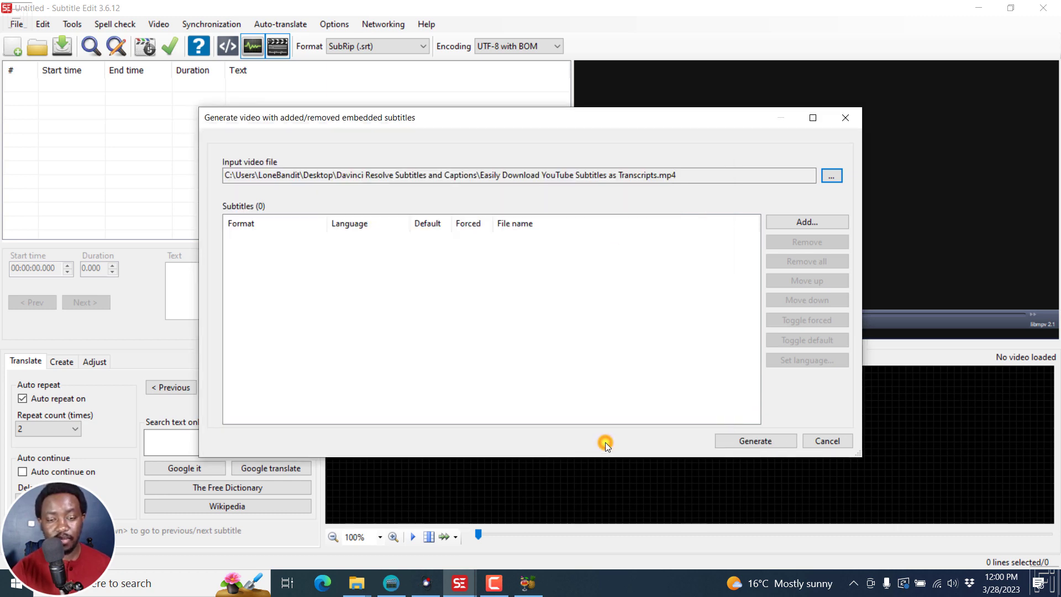
# - Add the unsuffixed English, fa, pt, ar, it, hi and ja SRT files as embedded subtitles and make the English track default
pyautogui.click(803, 221)
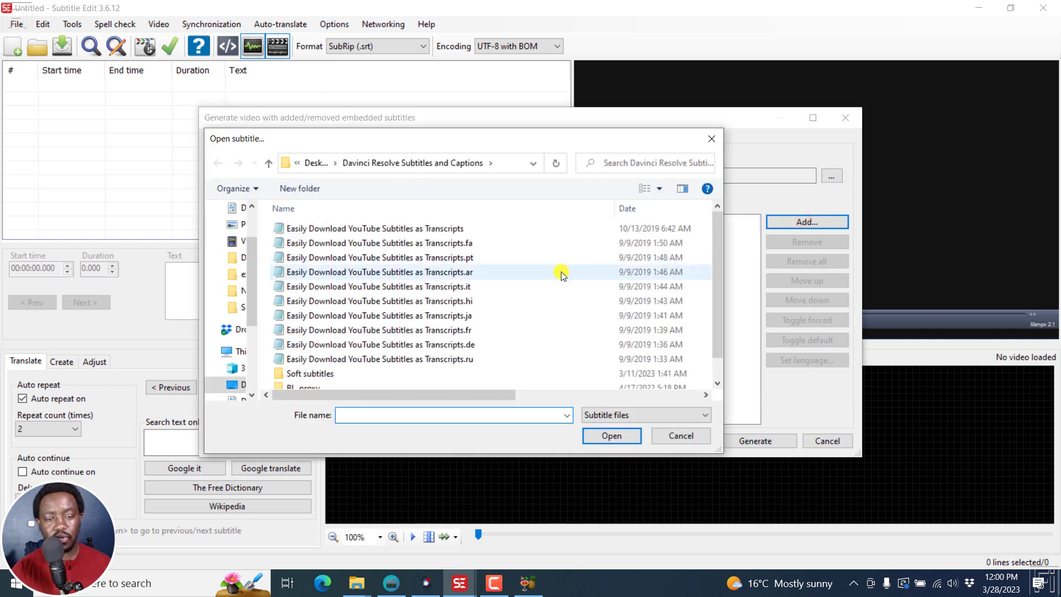
pyautogui.click(433, 228)
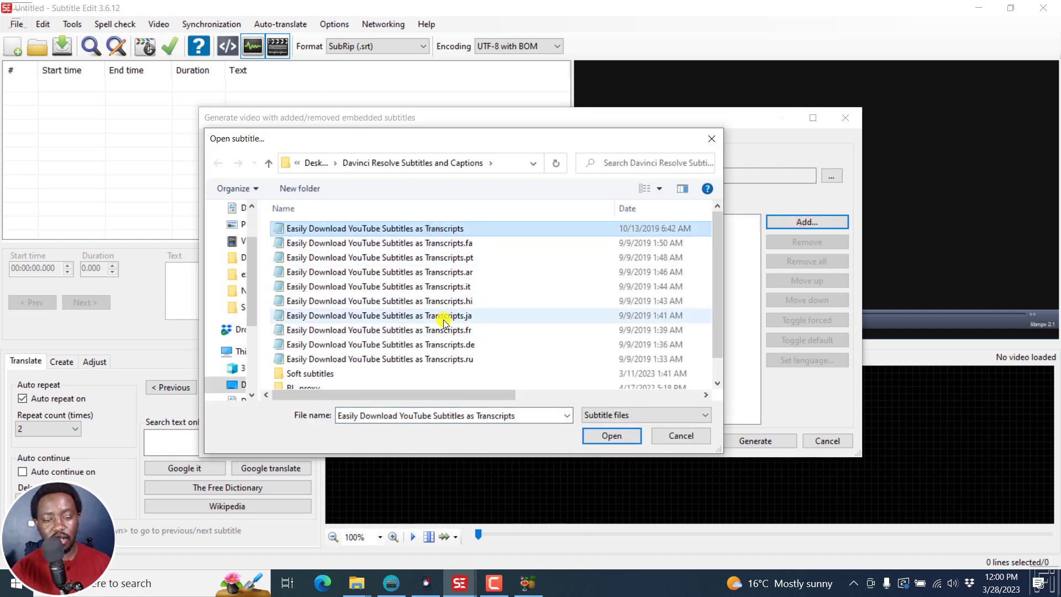
pyautogui.keyDown('shift'); pyautogui.click(443, 320); pyautogui.keyUp('shift')
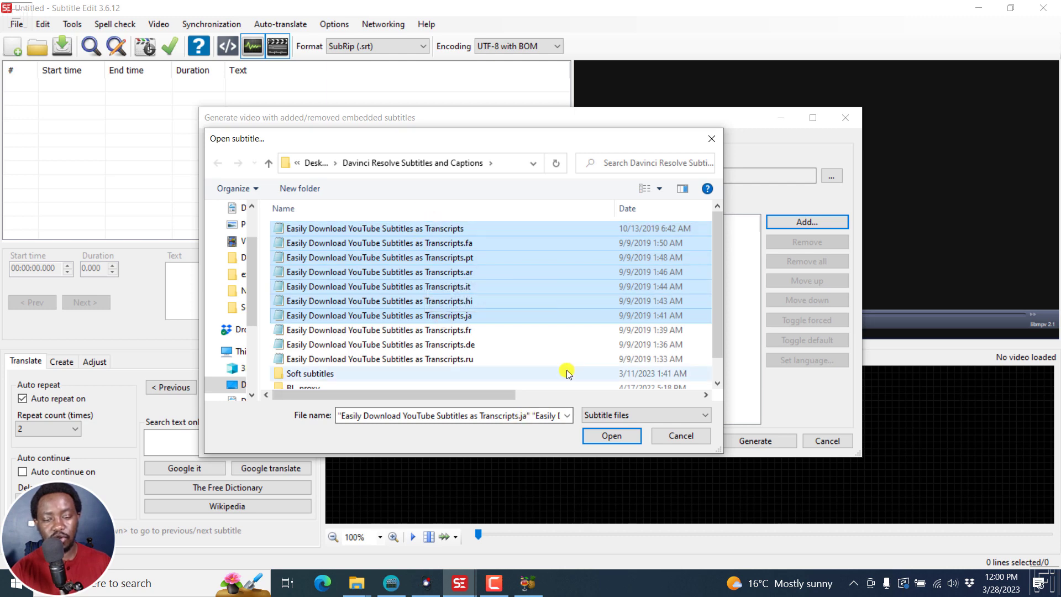
pyautogui.click(620, 437)
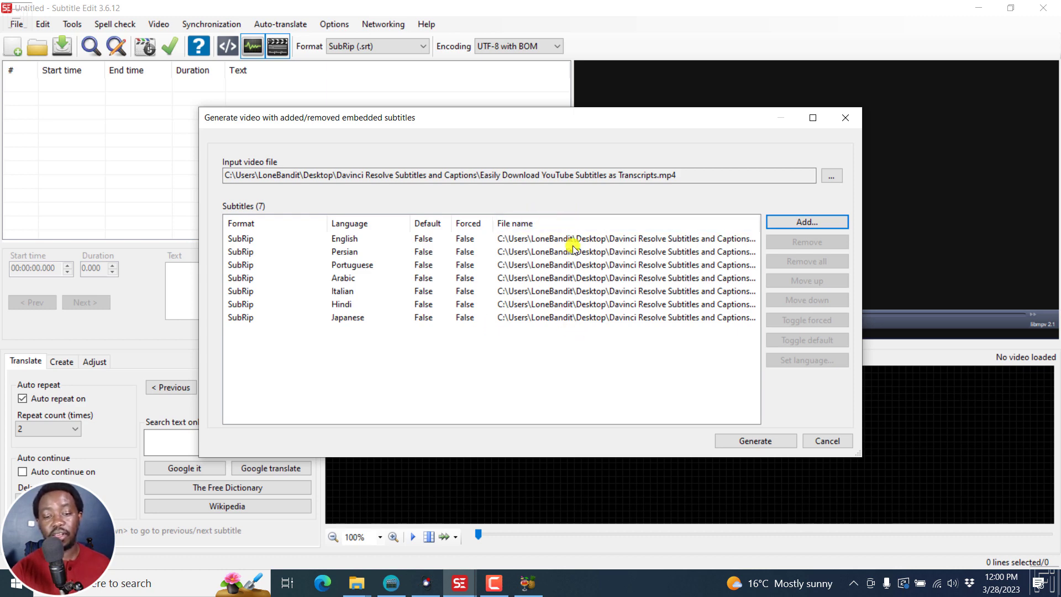
pyautogui.click(349, 242)
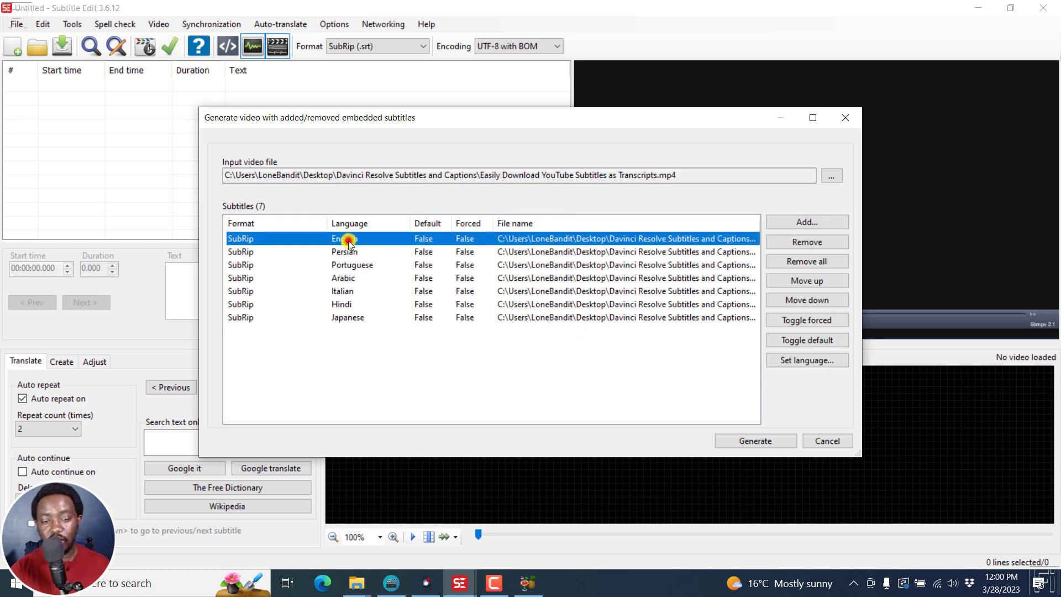
pyautogui.click(810, 340)
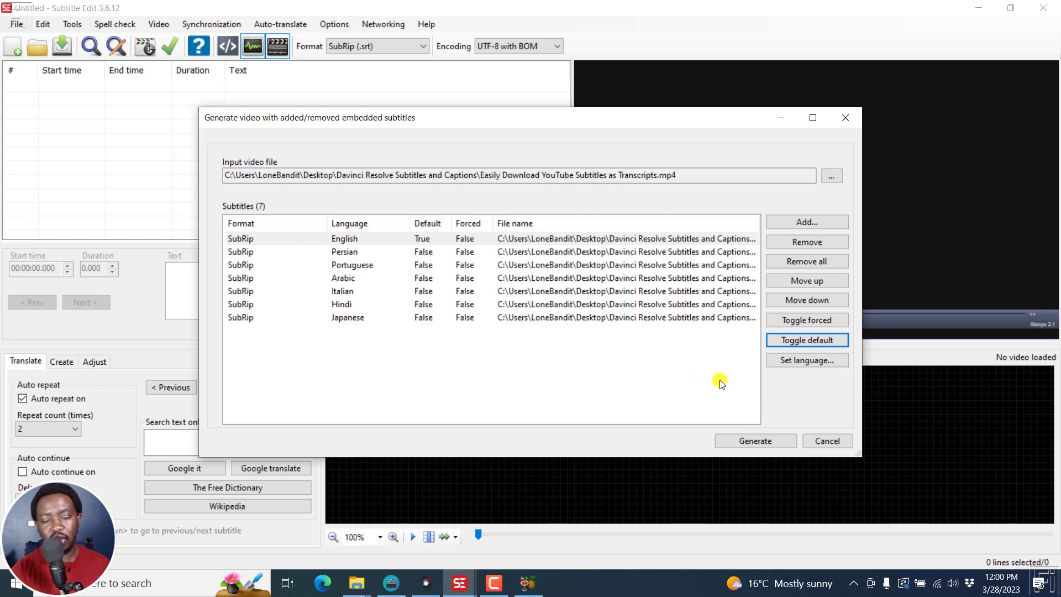
# - Generate the video as a Matroska file named "Easily Download YouTube Subtitles as Transcripts - Subtitle Edit Version"
pyautogui.click(744, 437)
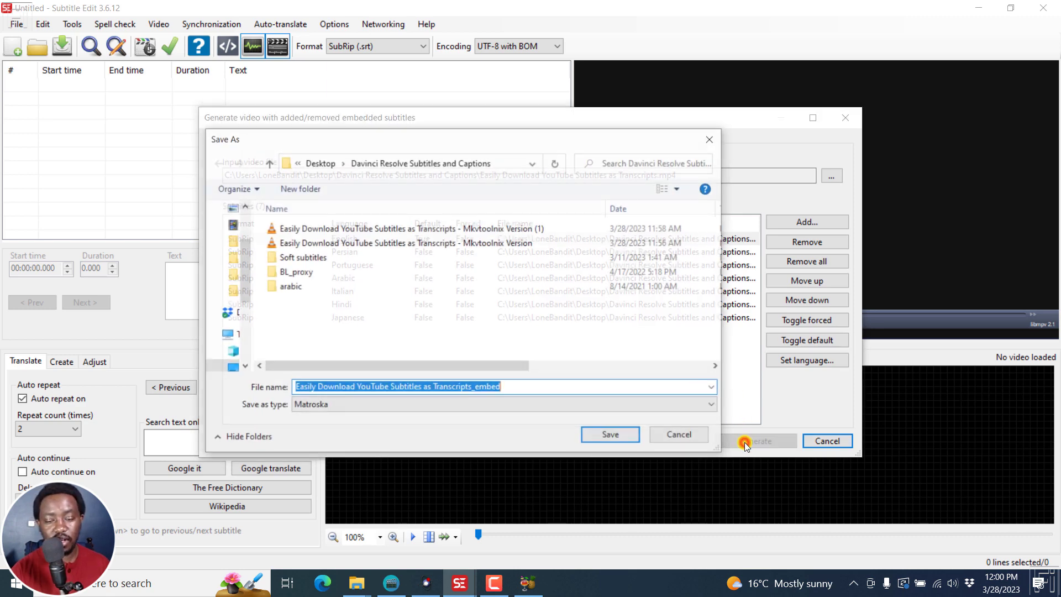
pyautogui.click(514, 388)
pyautogui.press('BackSpace')
pyautogui.press('BackSpace')
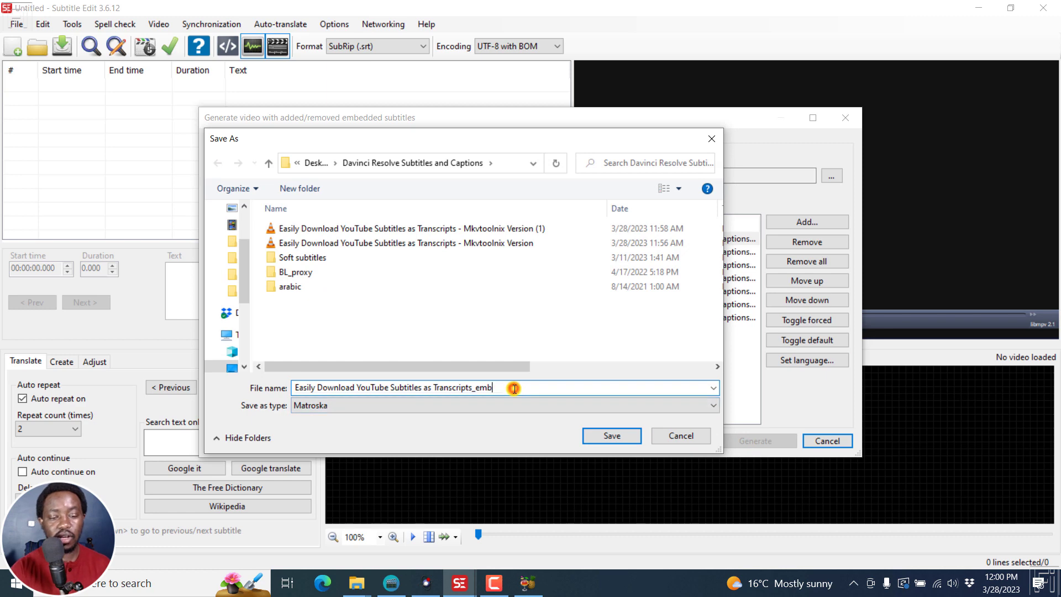
pyautogui.press('BackSpace')
pyautogui.write('- Subtitle Edit Version')
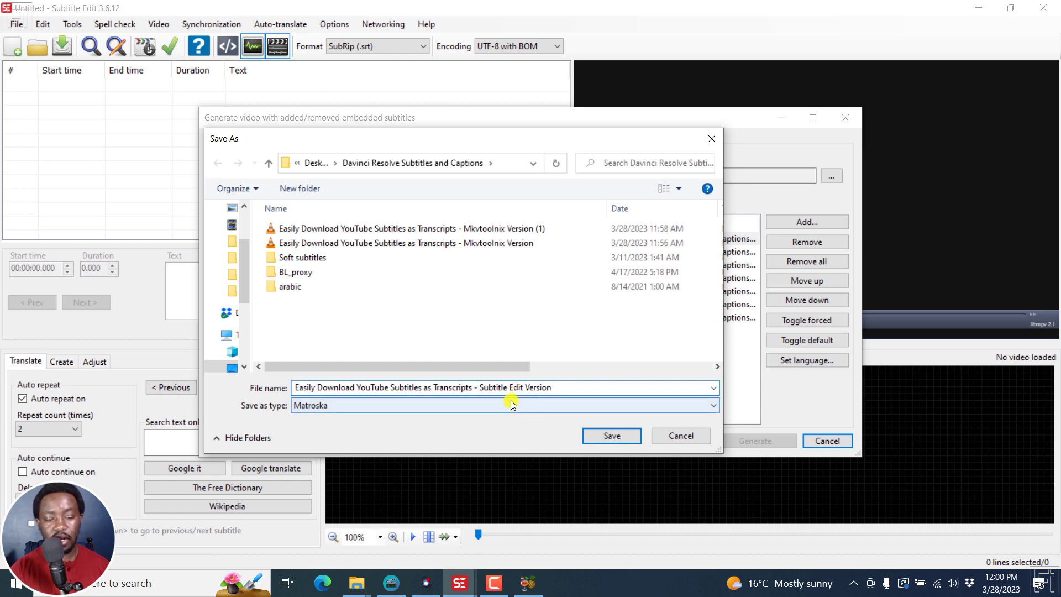
pyautogui.click(472, 409)
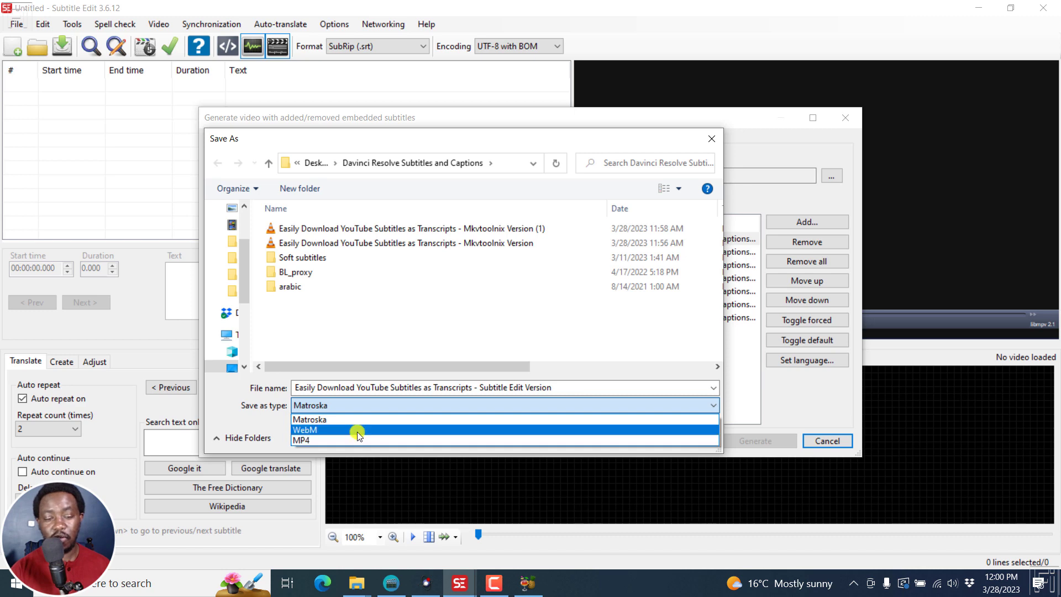
pyautogui.click(433, 137)
pyautogui.moveTo(444, 141); pyautogui.dragTo(455, 169)
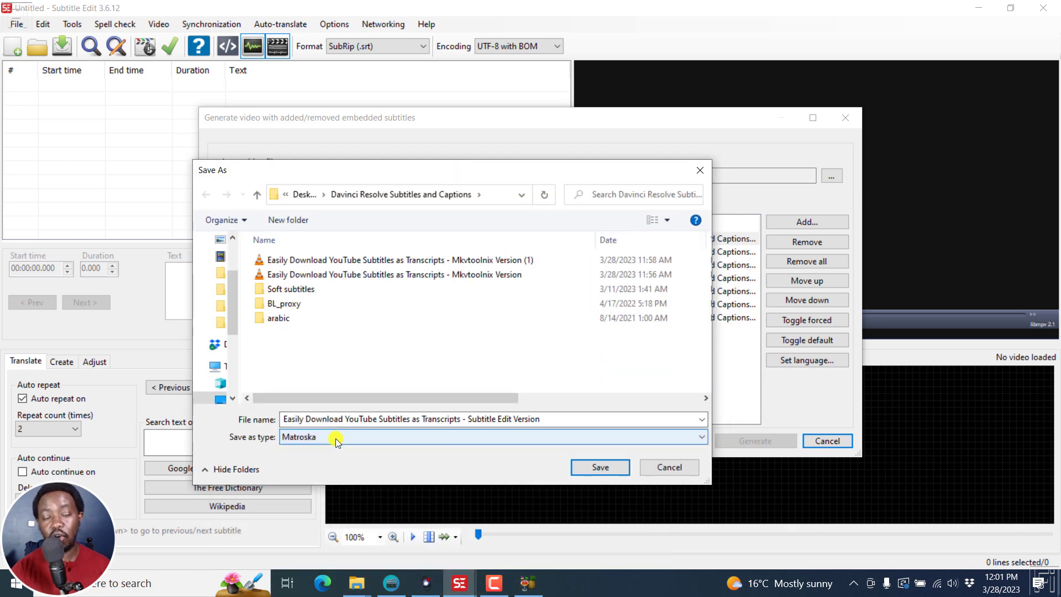
pyautogui.click(600, 467)
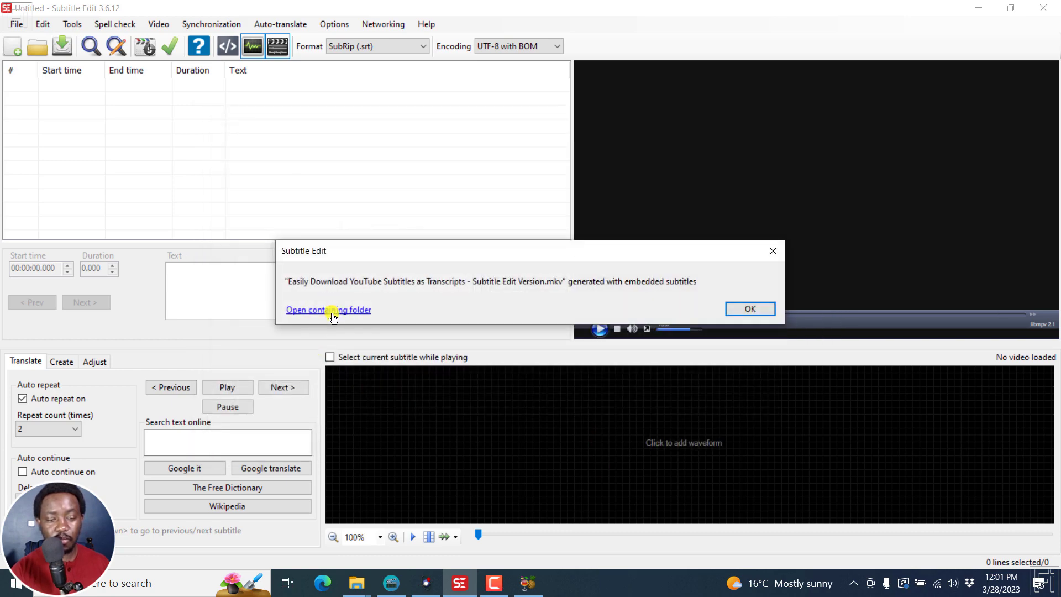
# - Open the containing folder, play the generated Subtitle Edit Version MKV in VLC, and check its available subtitle tracks
pyautogui.click(332, 311)
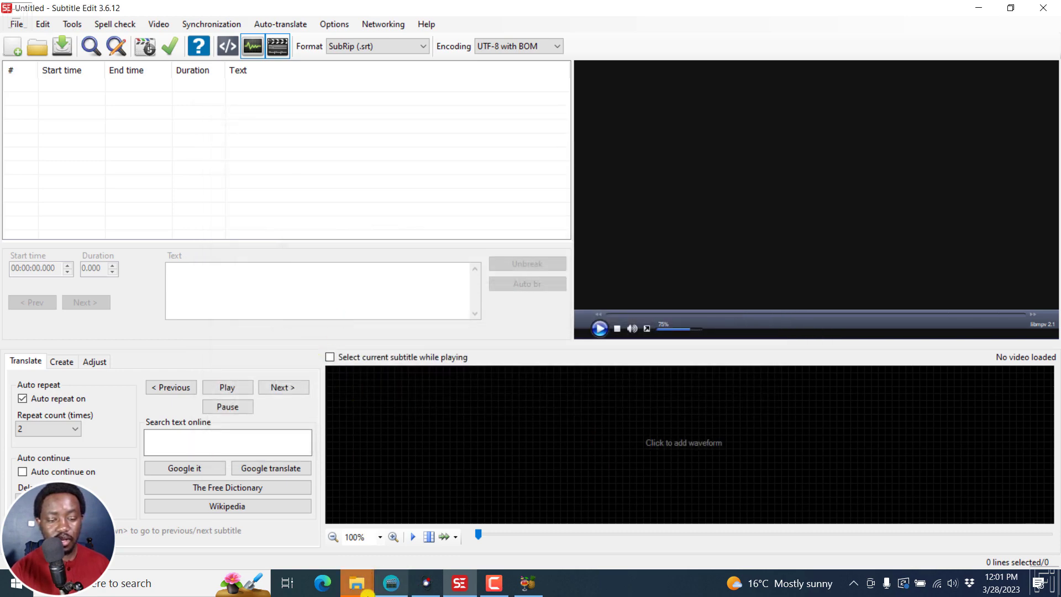
pyautogui.moveTo(356, 583)
pyautogui.click(496, 544)
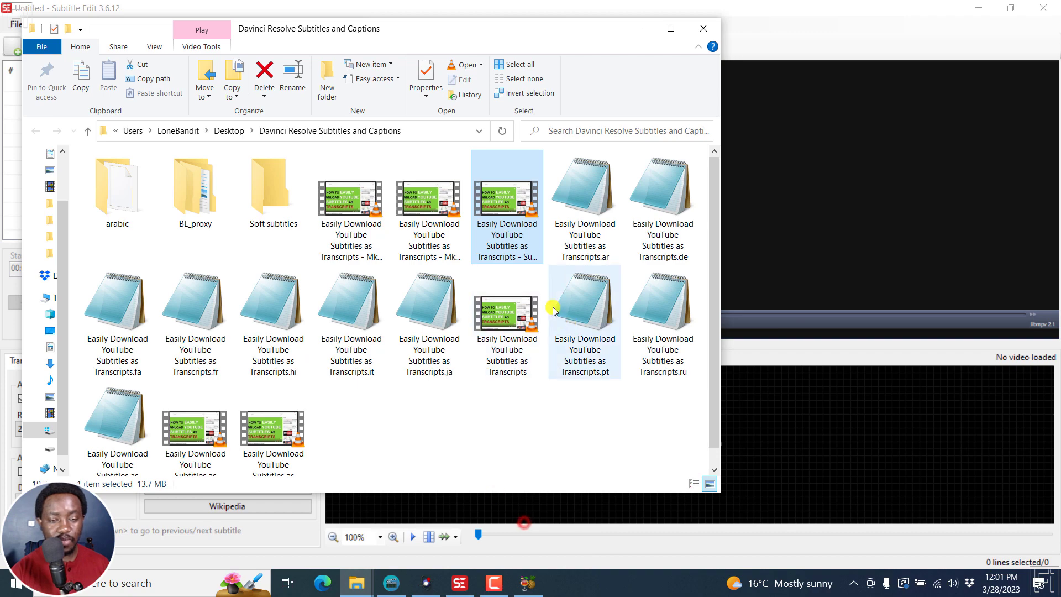
pyautogui.doubleClick(509, 244)
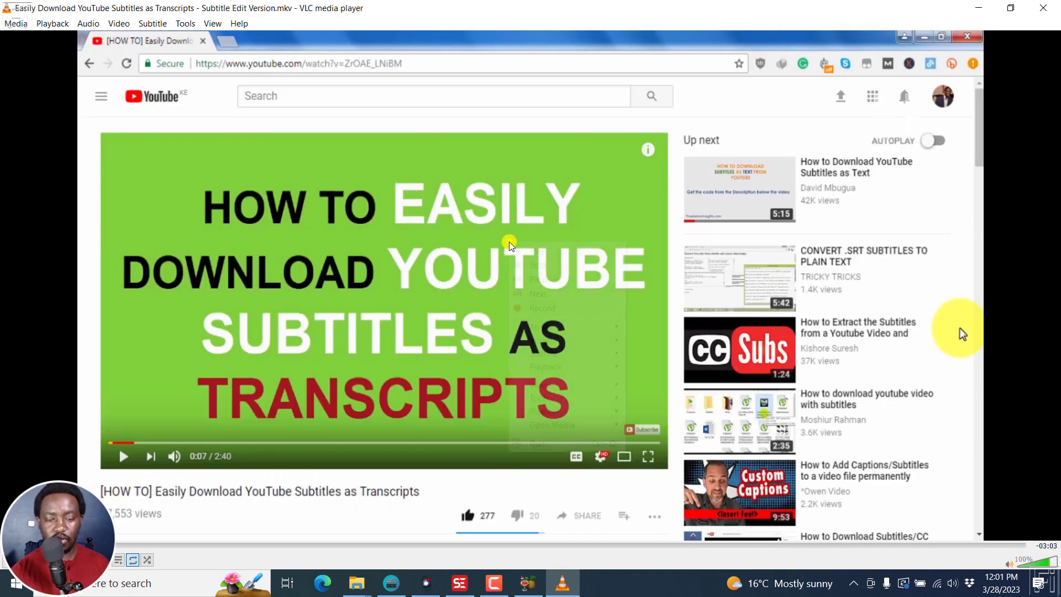
pyautogui.rightClick(509, 243)
pyautogui.moveTo(578, 353)
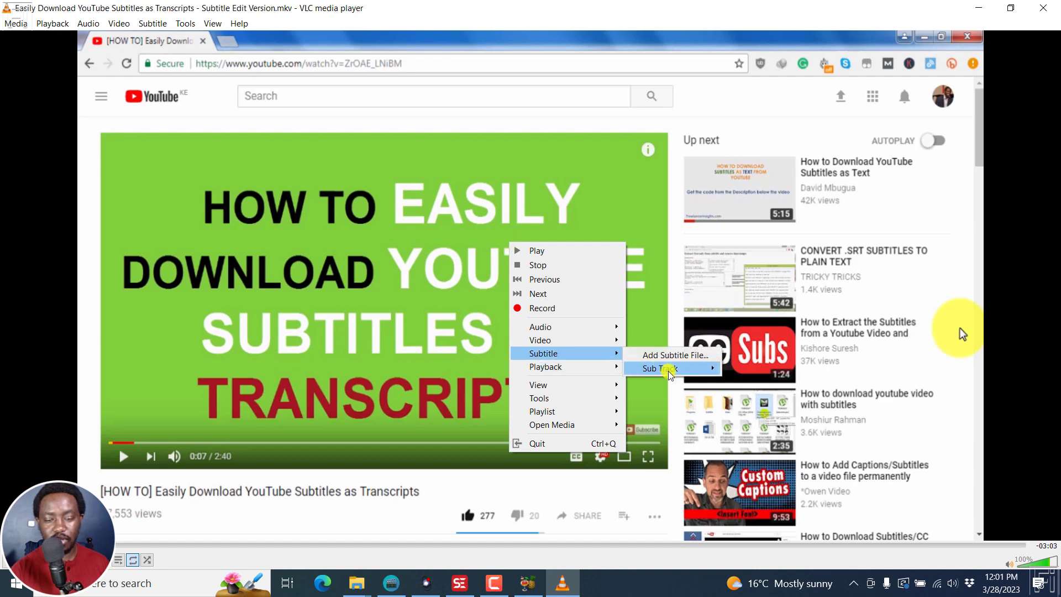
pyautogui.moveTo(663, 369)
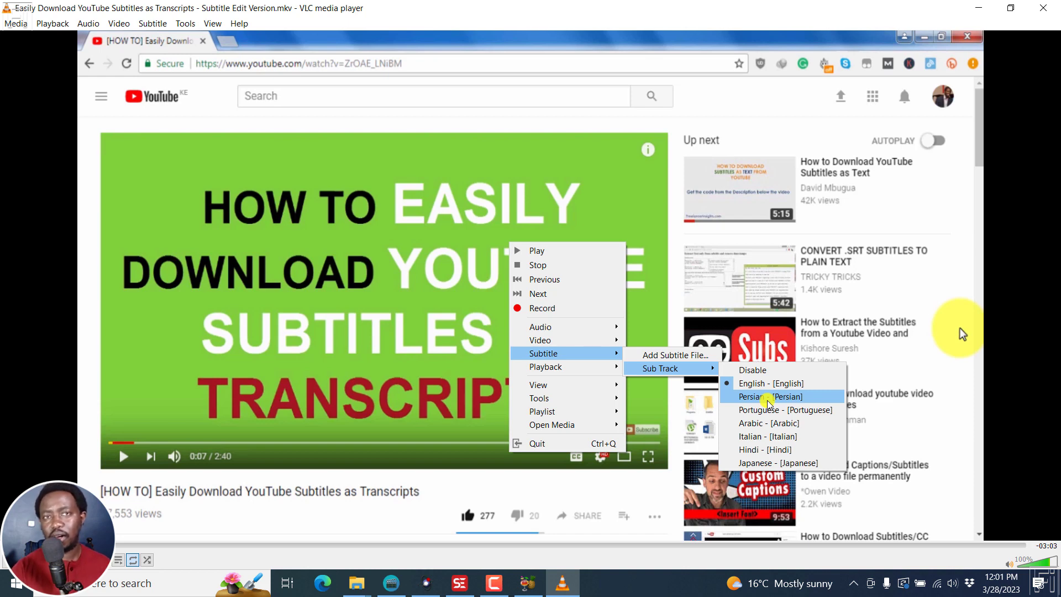
# - Close VLC and the Davinci Resolve Subtitles and Captions folder window to return to Subtitle Edit
pyautogui.click(743, 298)
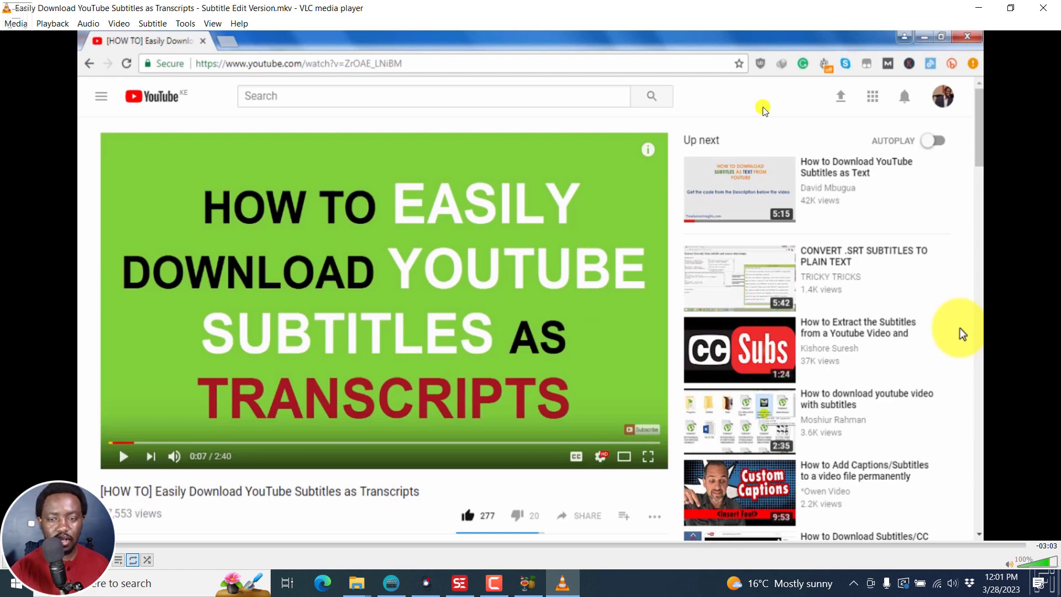
pyautogui.click(1043, 8)
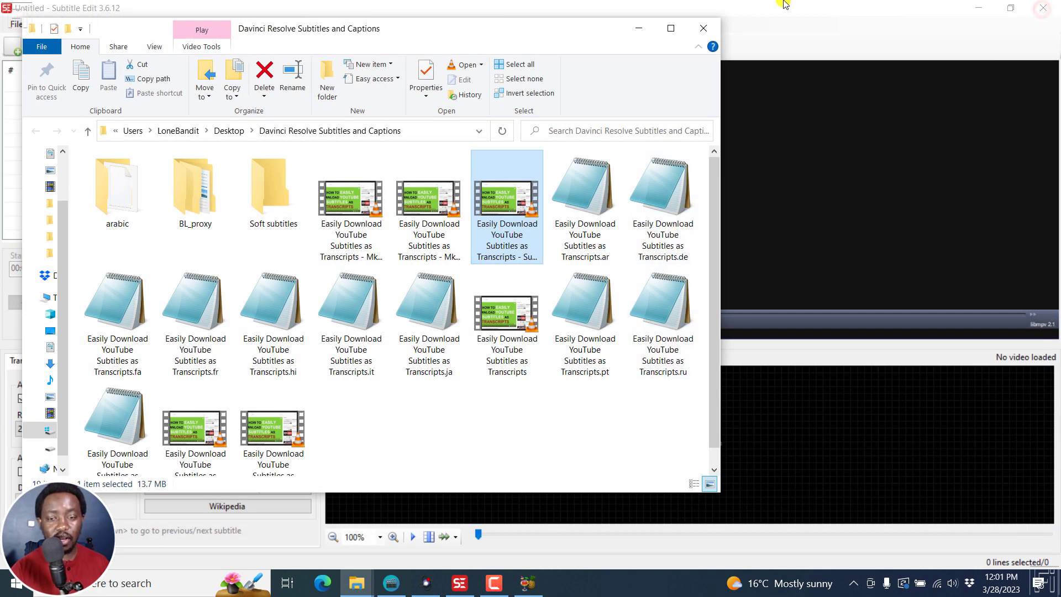
pyautogui.click(702, 29)
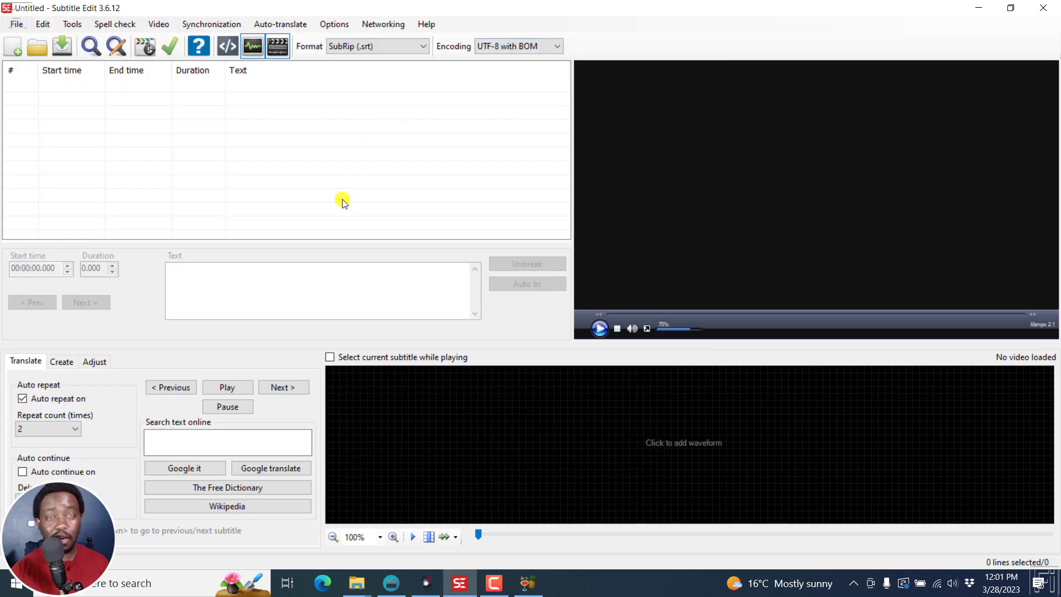
# - Load the Subtitle Edit Version MKV for generating with added/removed embedded subtitles and remove its Arabic, Italian, Hindi and Japanese tracks
pyautogui.click(158, 25)
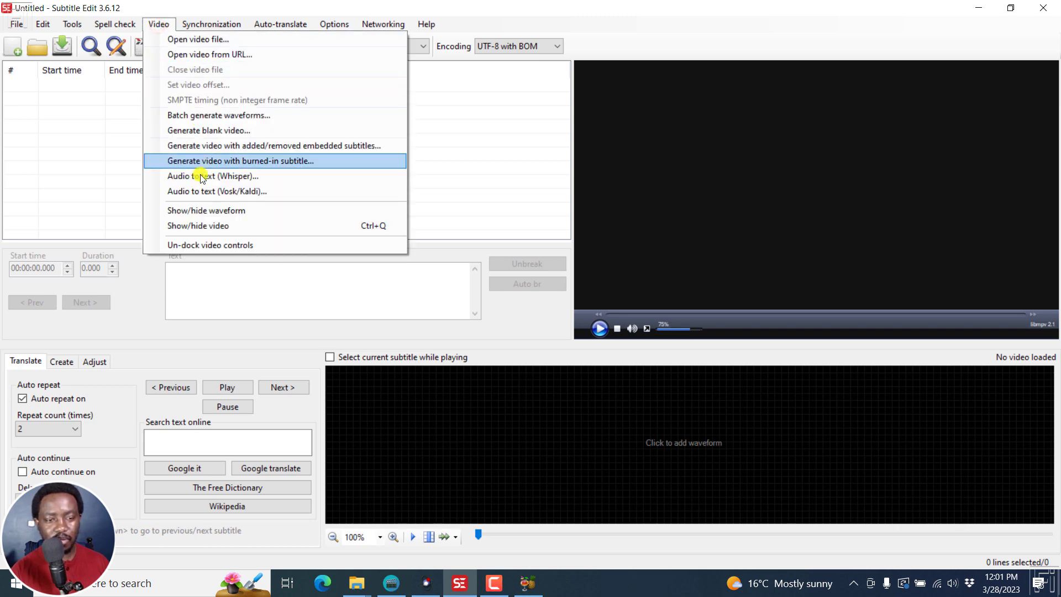
pyautogui.click(193, 146)
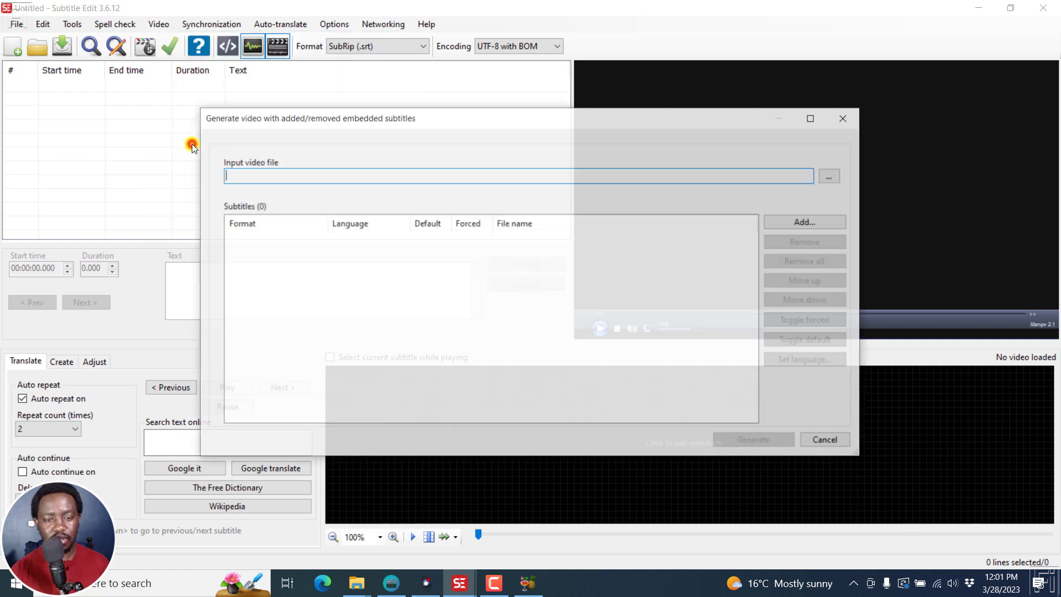
pyautogui.click(832, 176)
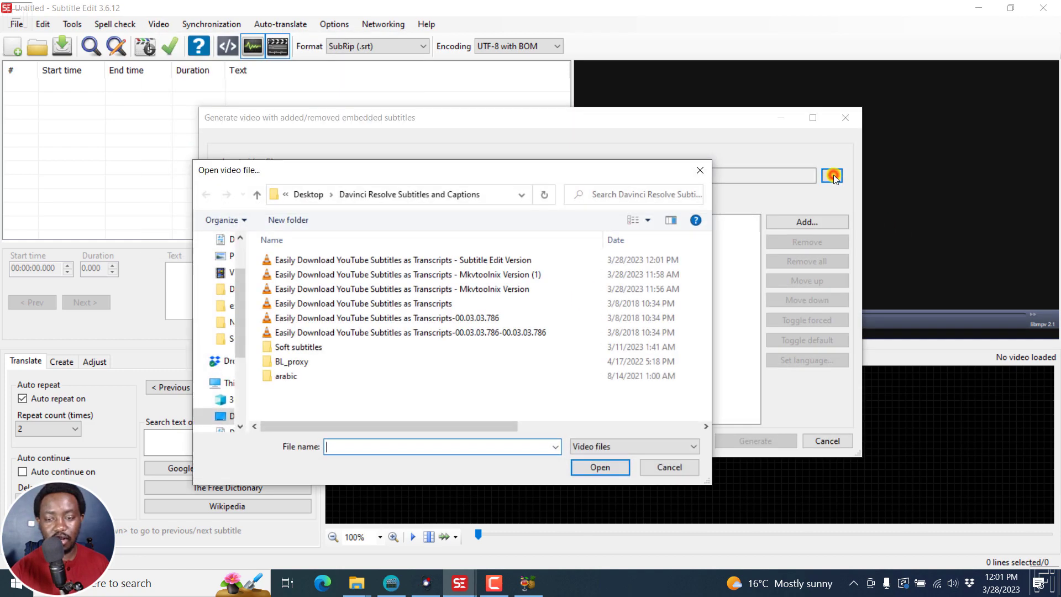
pyautogui.click(453, 260)
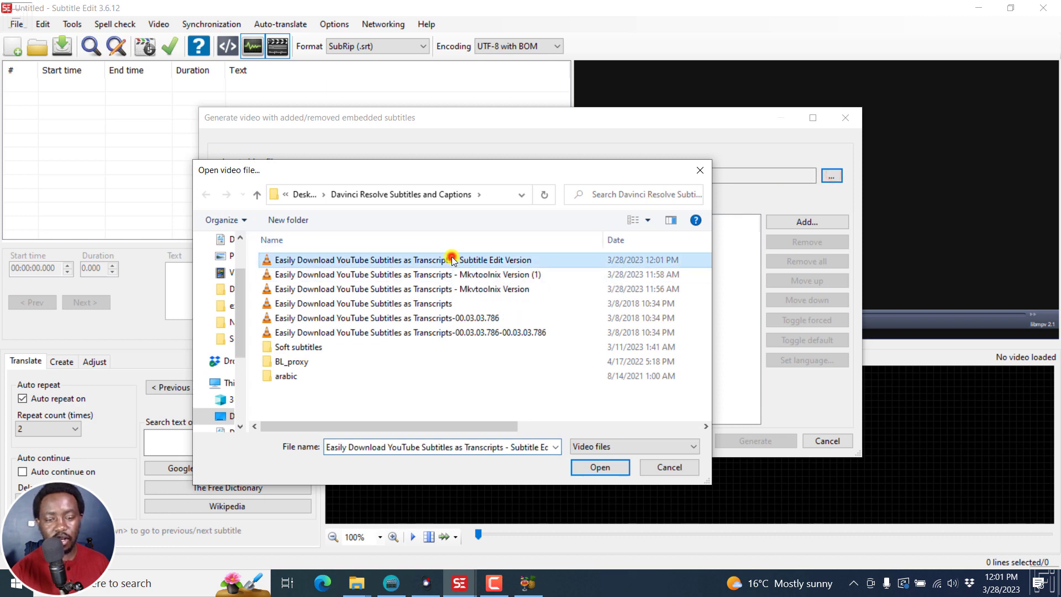
pyautogui.click(596, 468)
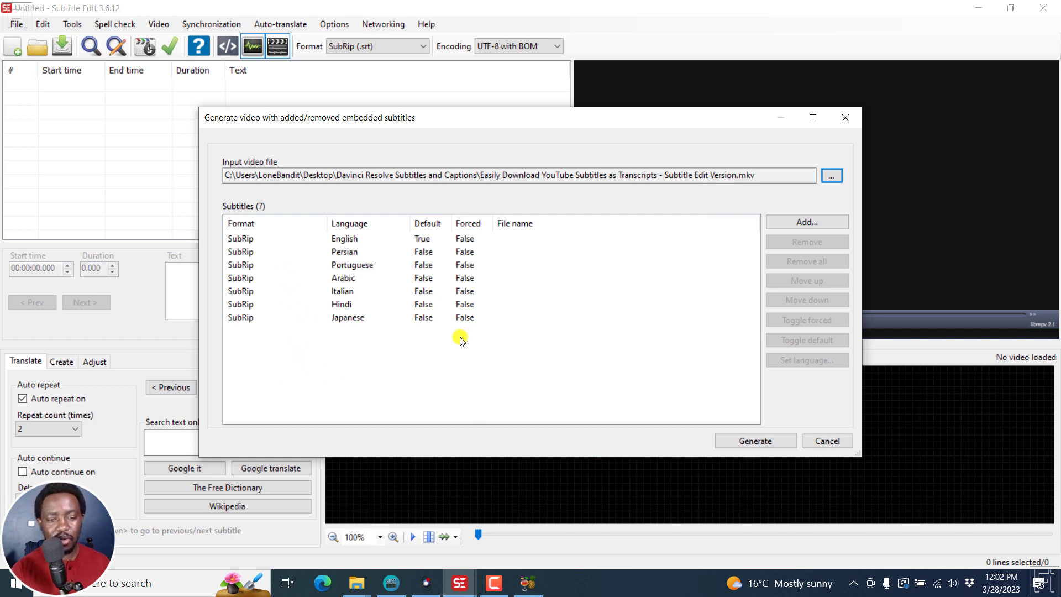
pyautogui.moveTo(367, 337); pyautogui.dragTo(333, 276)
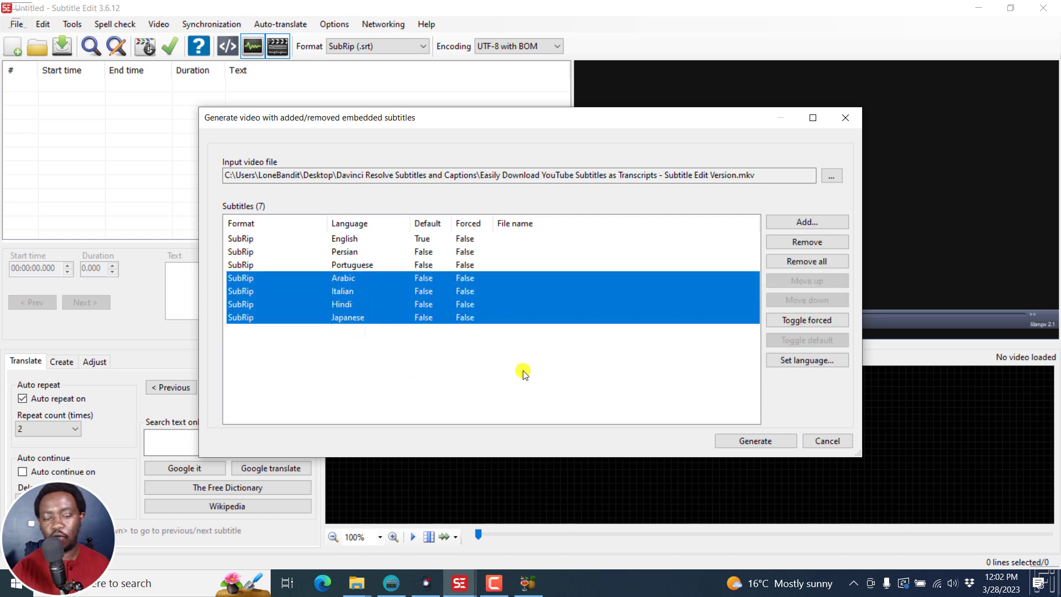
pyautogui.click(815, 243)
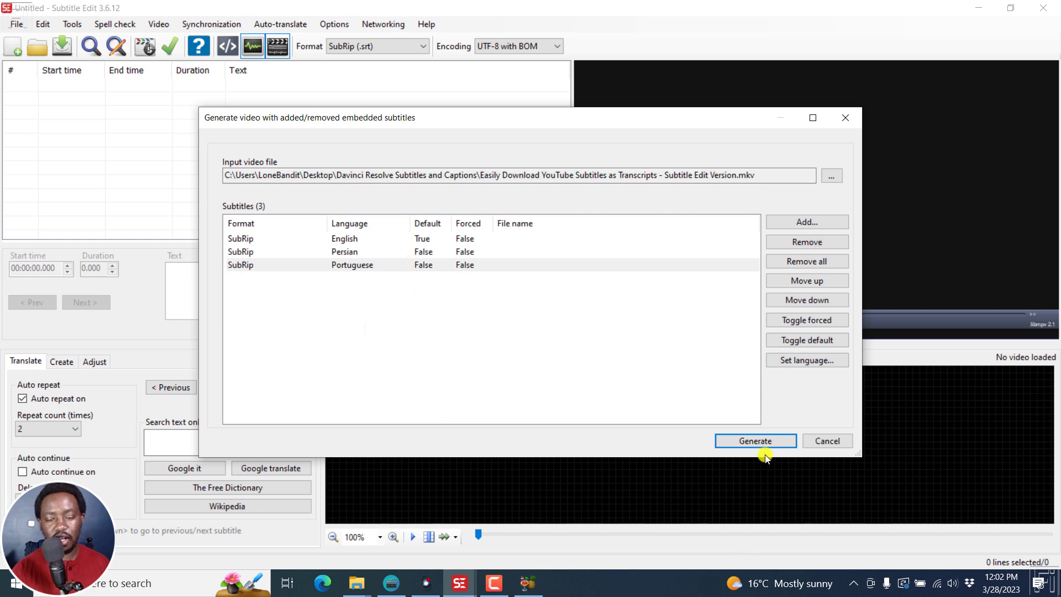
# - Generate the video as a Matroska file named "Easily Download YouTube Subtitles as Transcripts - Subtitle Edit Version - With Removed"
pyautogui.click(748, 441)
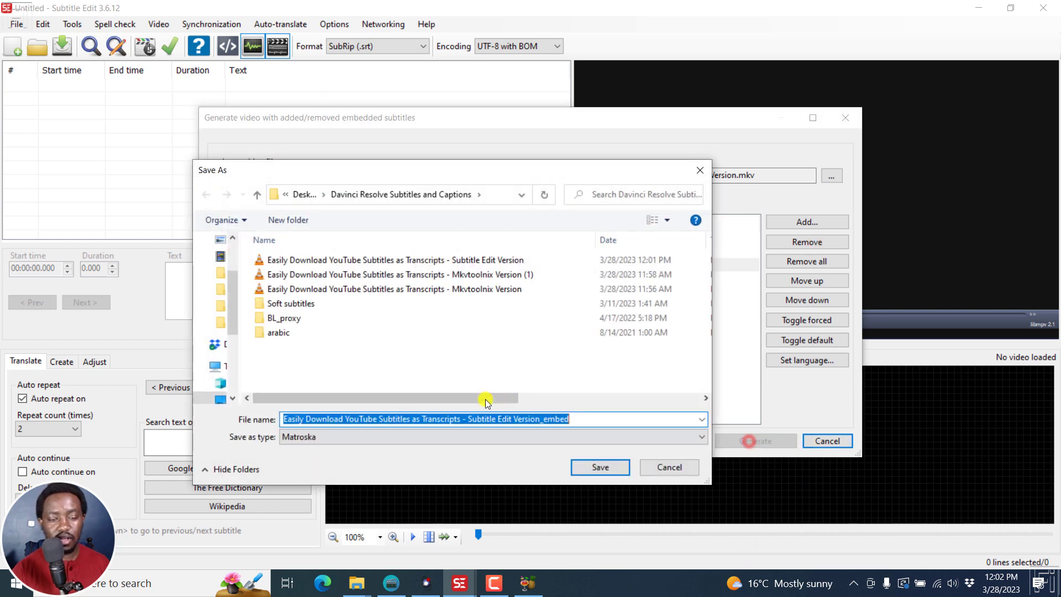
pyautogui.click(593, 419)
pyautogui.press('BackSpace')
pyautogui.press('BackSpace')
pyautogui.press('BackSpace')
pyautogui.press('BackSpace')
pyautogui.press('BackSpace')
pyautogui.press('BackSpace')
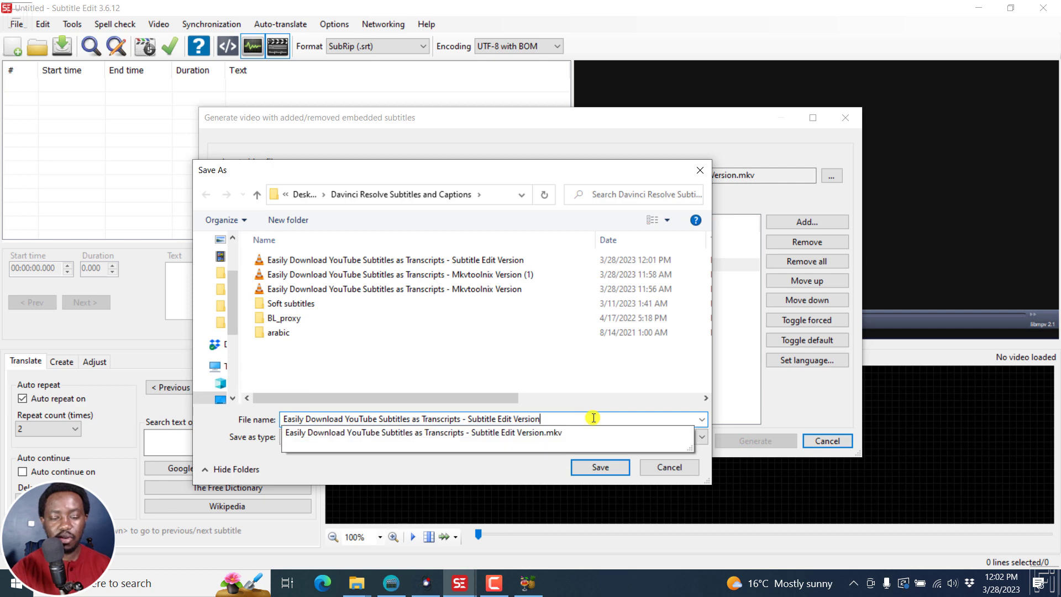
pyautogui.write('- With Removed')
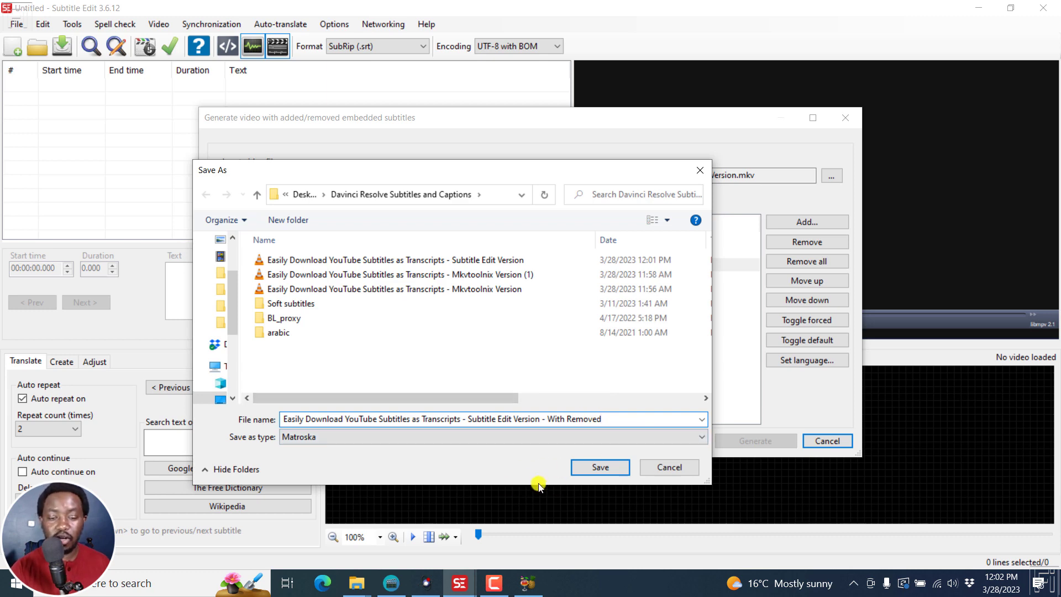
pyautogui.click(600, 469)
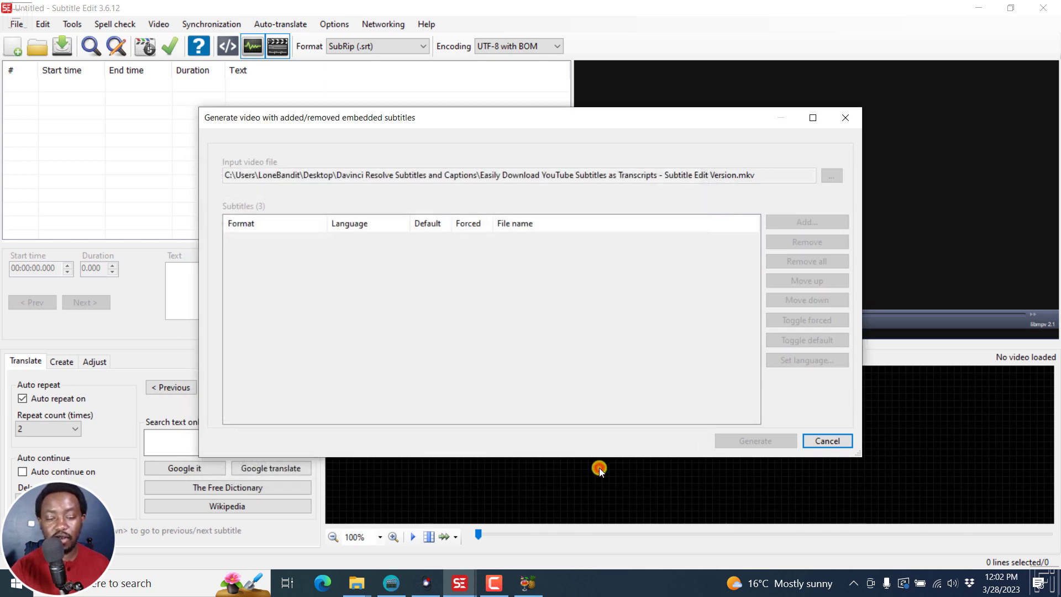
# - Open the containing folder, play the generated With Removed MKV in VLC, and check its available subtitle tracks
pyautogui.click(279, 310)
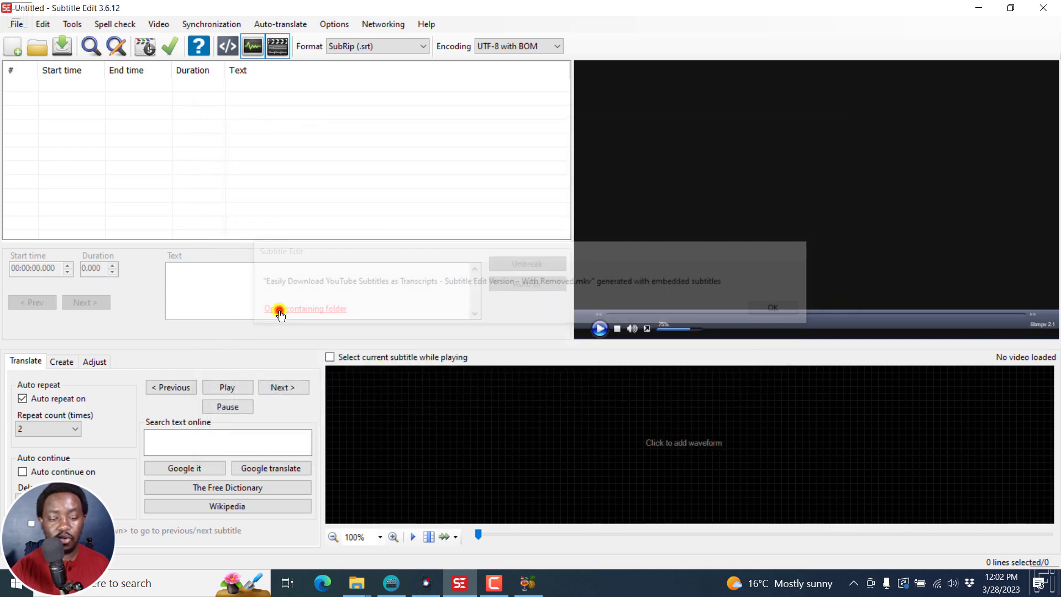
pyautogui.click(346, 590)
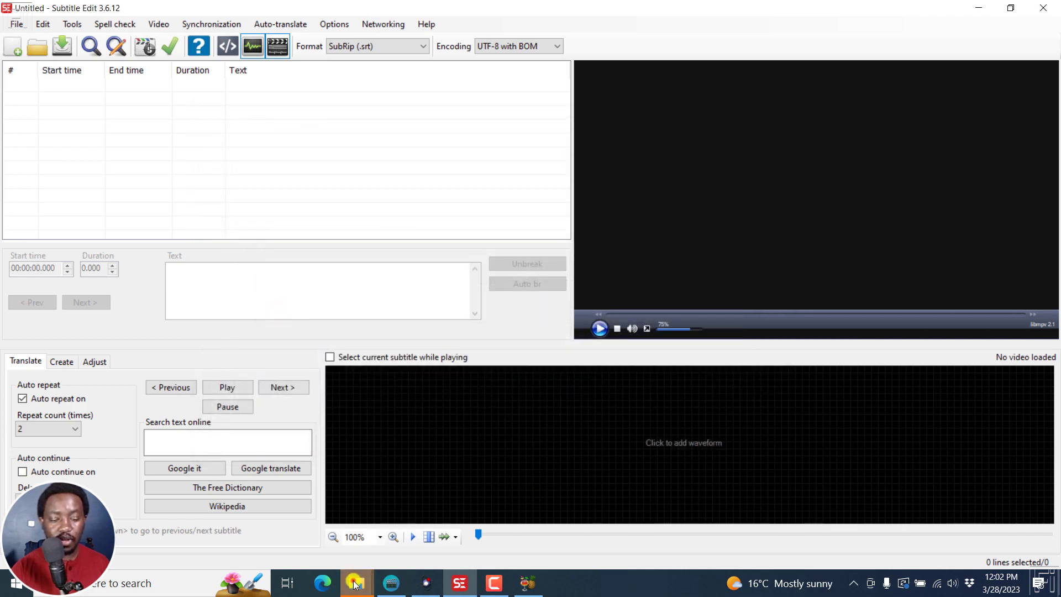
pyautogui.click(555, 520)
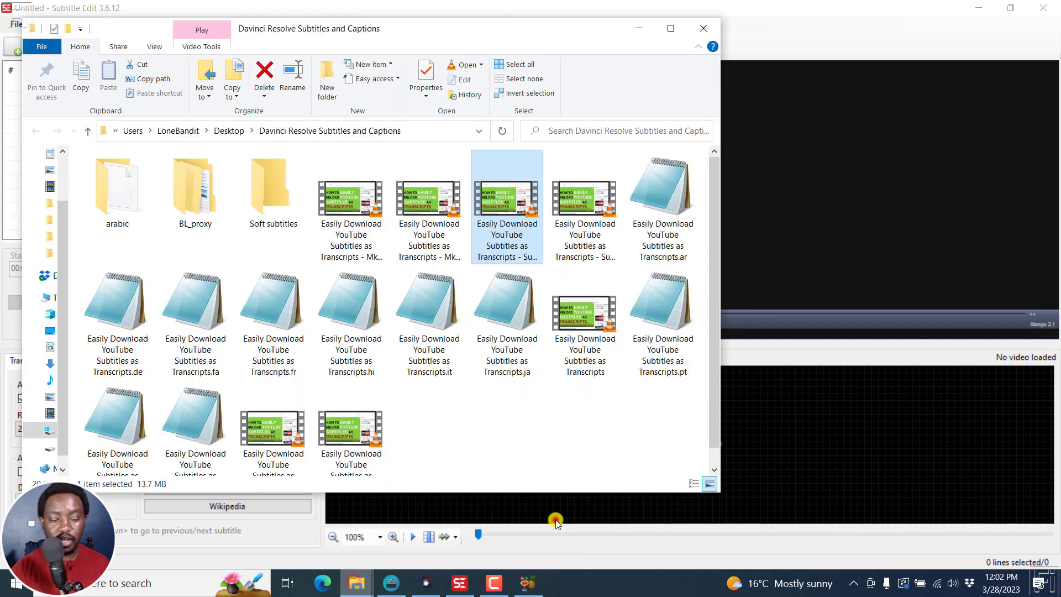
pyautogui.doubleClick(507, 237)
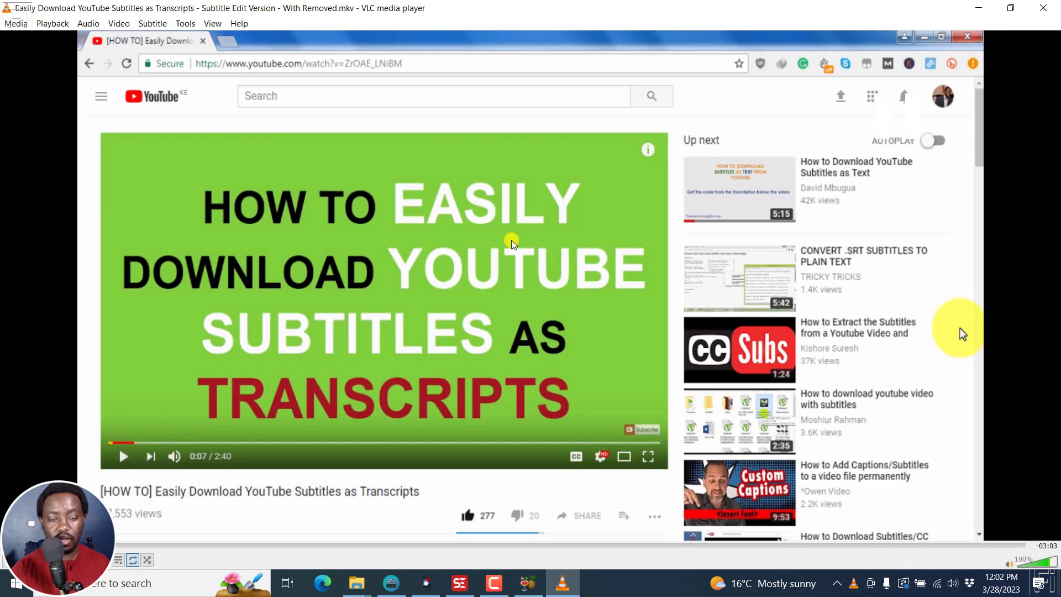
pyautogui.rightClick(439, 228)
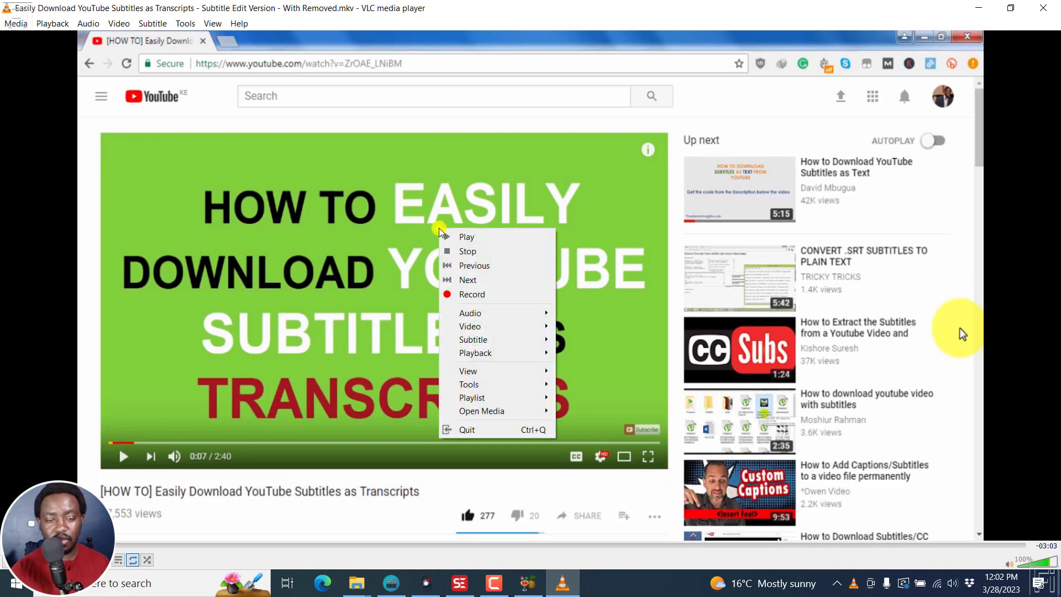
pyautogui.moveTo(479, 339)
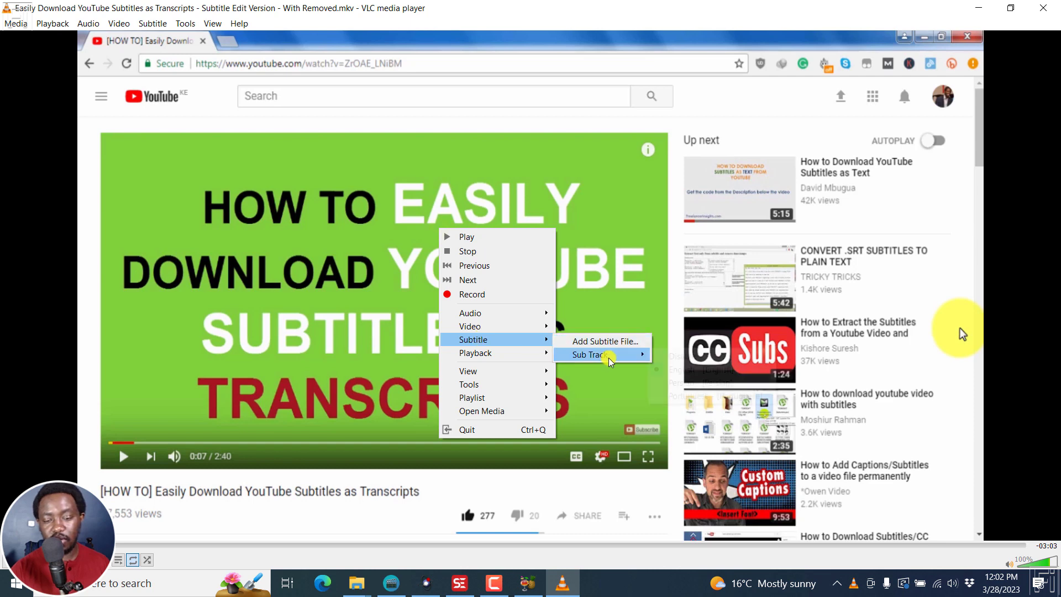
pyautogui.moveTo(607, 357)
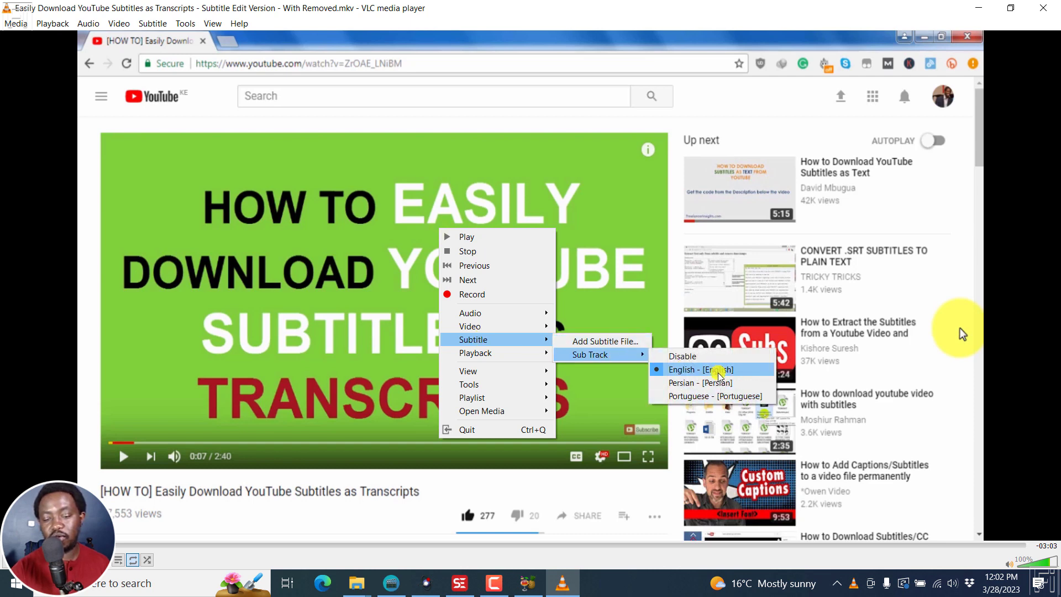
pyautogui.click(720, 196)
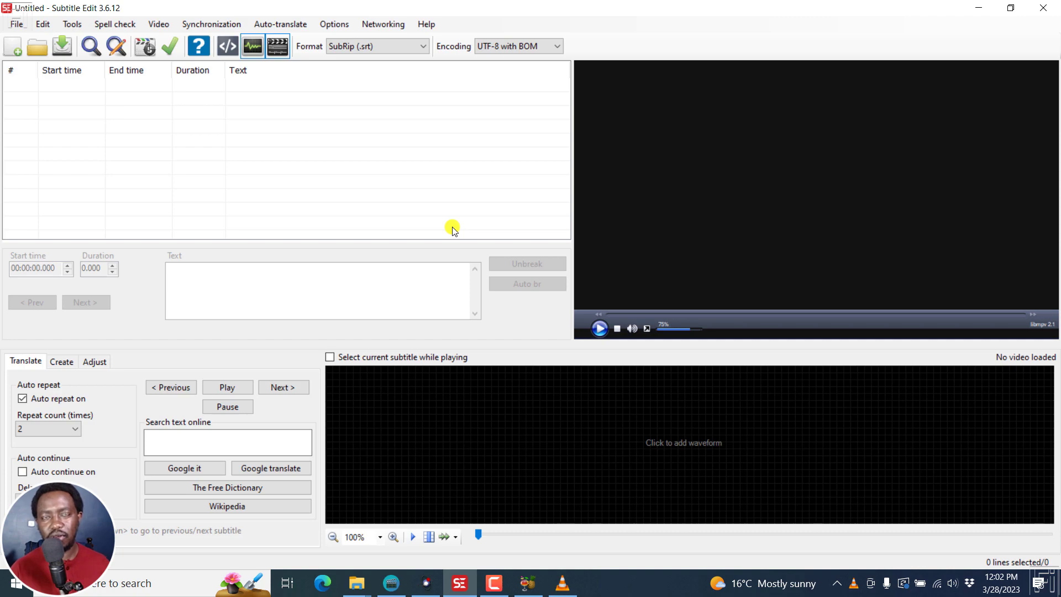
pyautogui.click(391, 583)
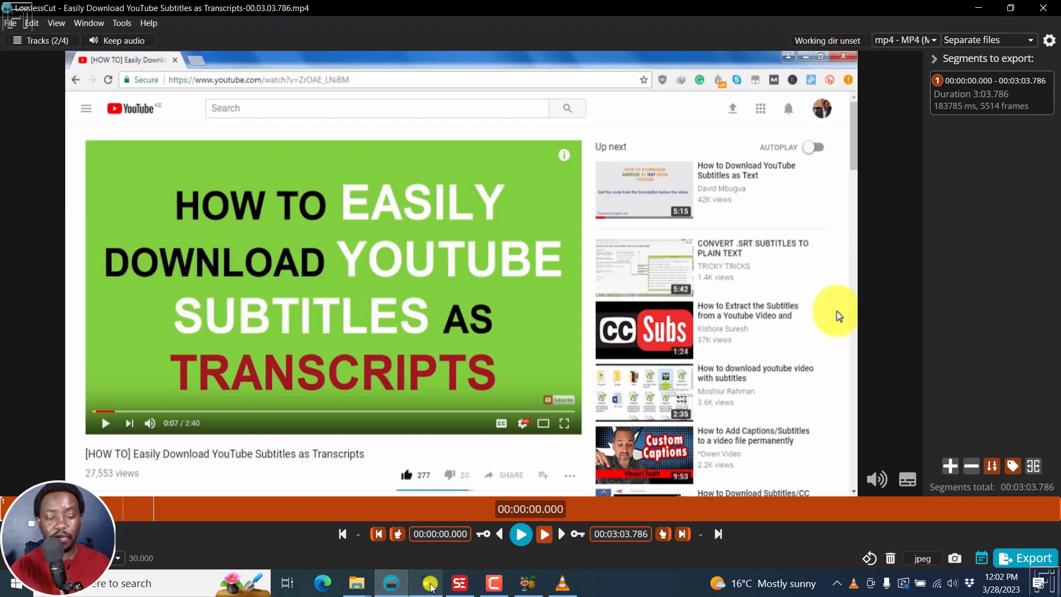
pyautogui.click(430, 587)
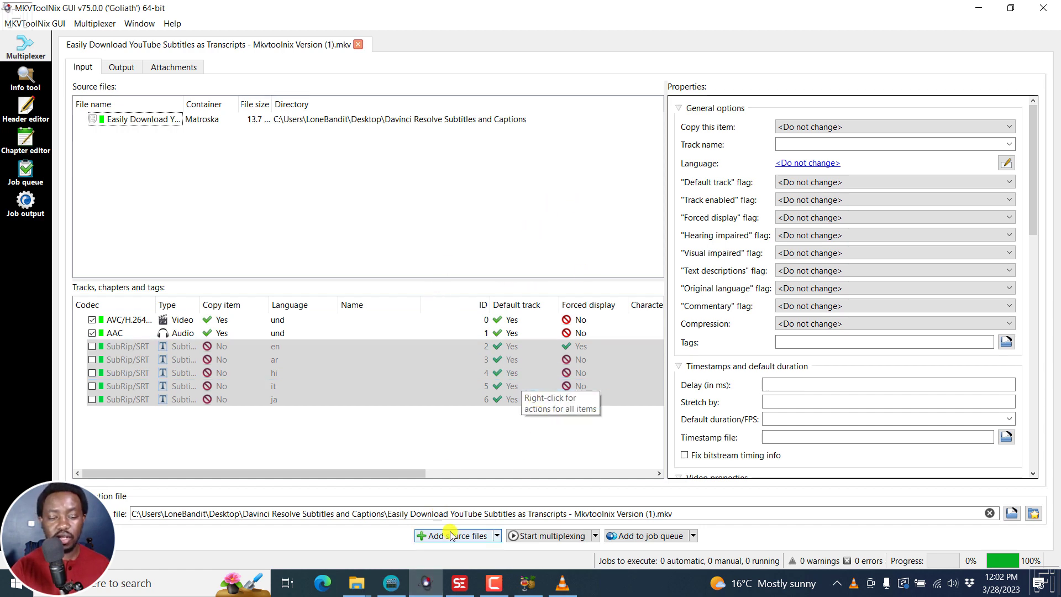
pyautogui.click(460, 589)
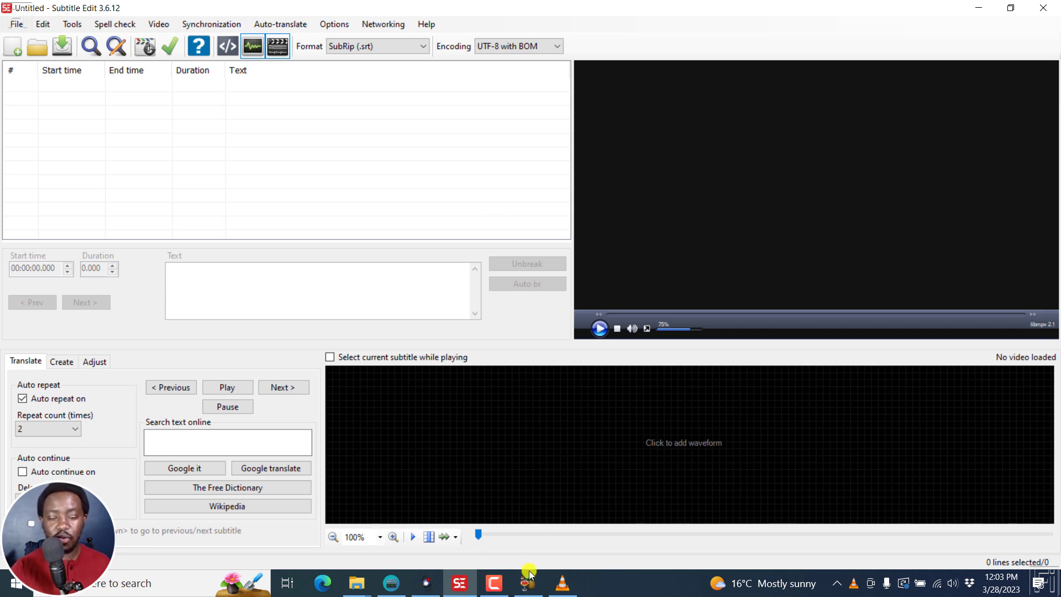
# - Switch to HandBrake, minimize the other open application windows and maximize HandBrake at its source selection
pyautogui.click(526, 589)
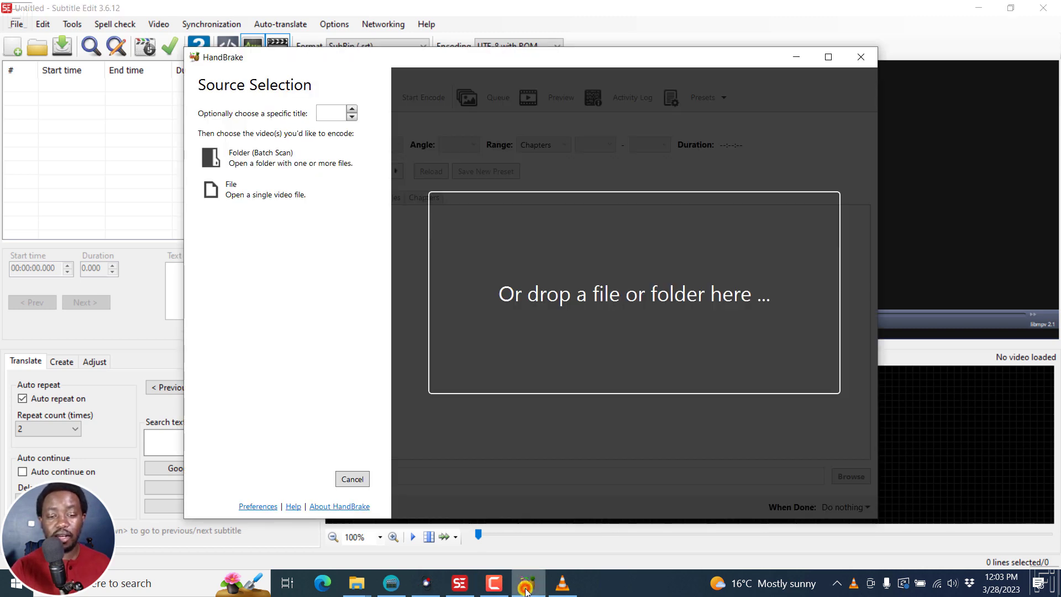
pyautogui.click(972, 6)
pyautogui.click(976, 8)
pyautogui.click(976, 8)
pyautogui.click(975, 7)
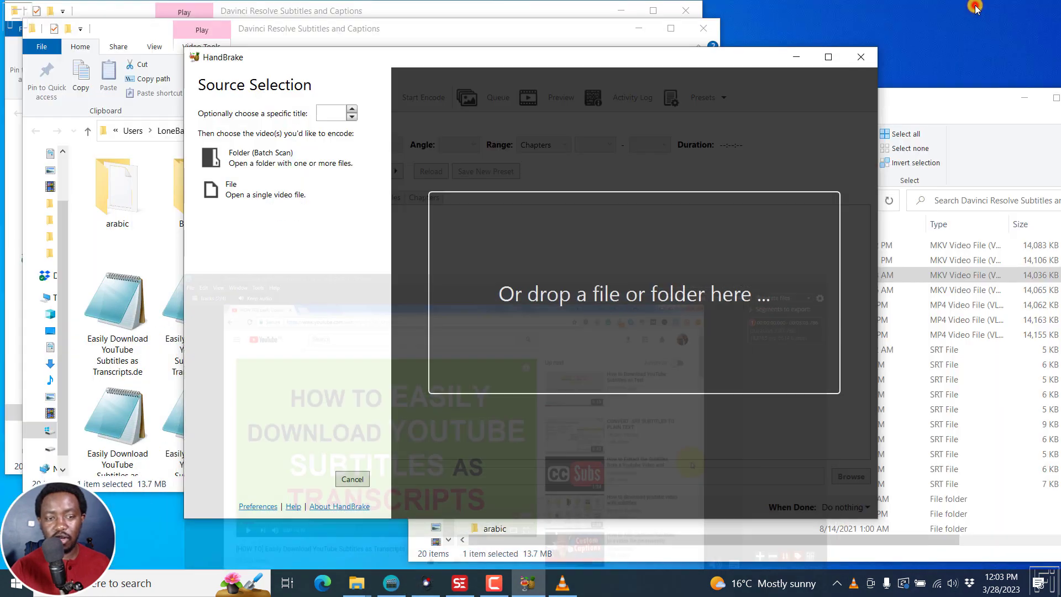
pyautogui.click(828, 58)
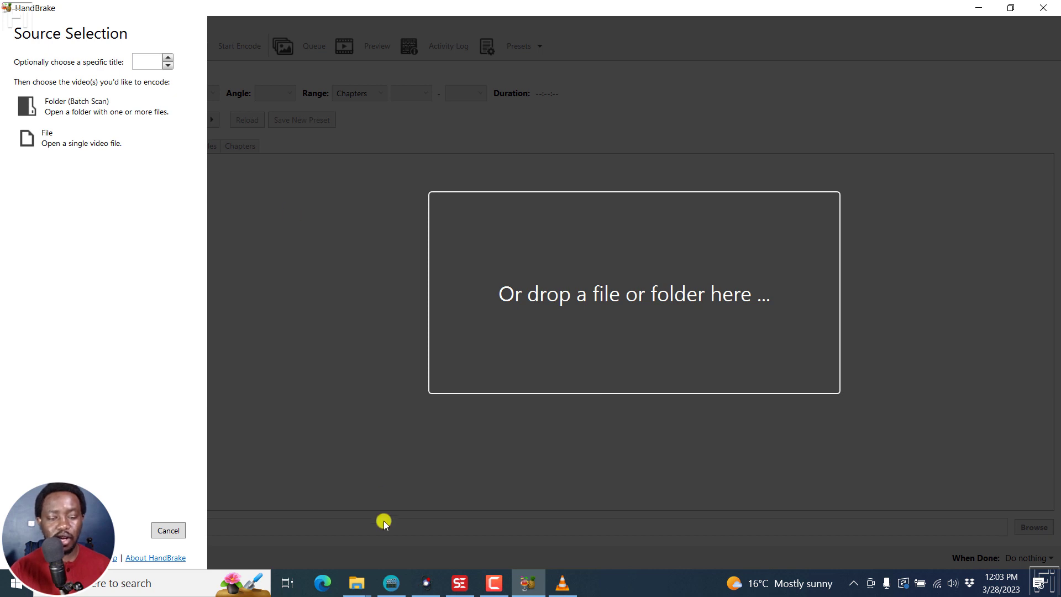
pyautogui.click(356, 590)
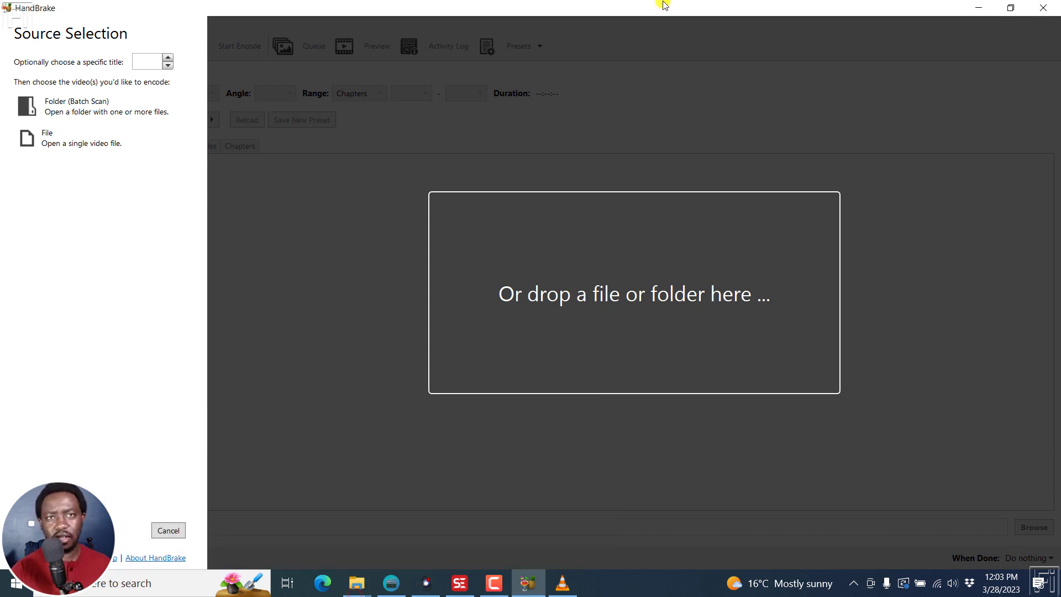